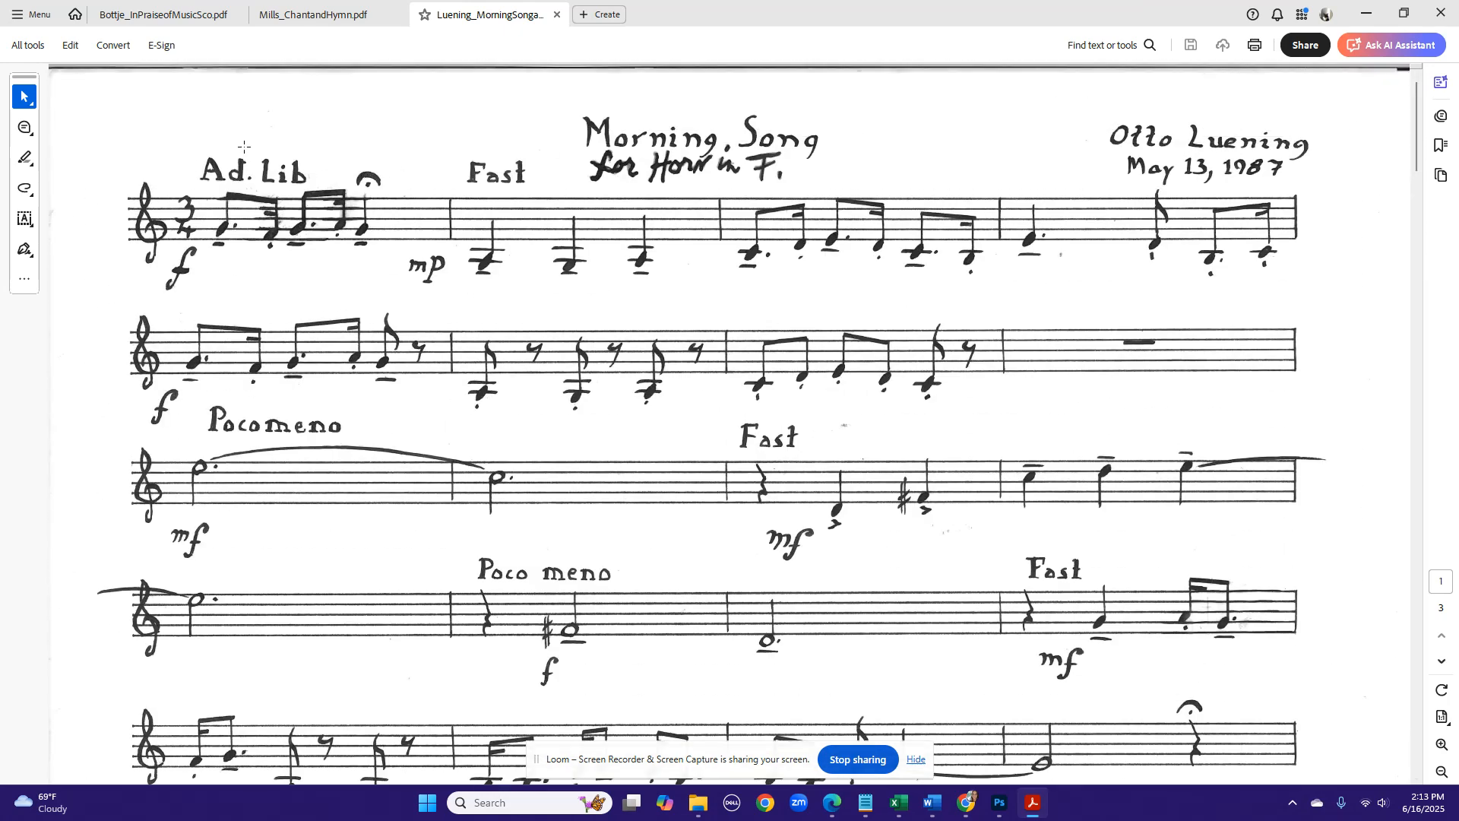
- Crop all pages of the score with margins of 0.125 in top, 2.5 in bottom and 0.125 in right
{"action": "left_click", "coordinate": [70, 47]}
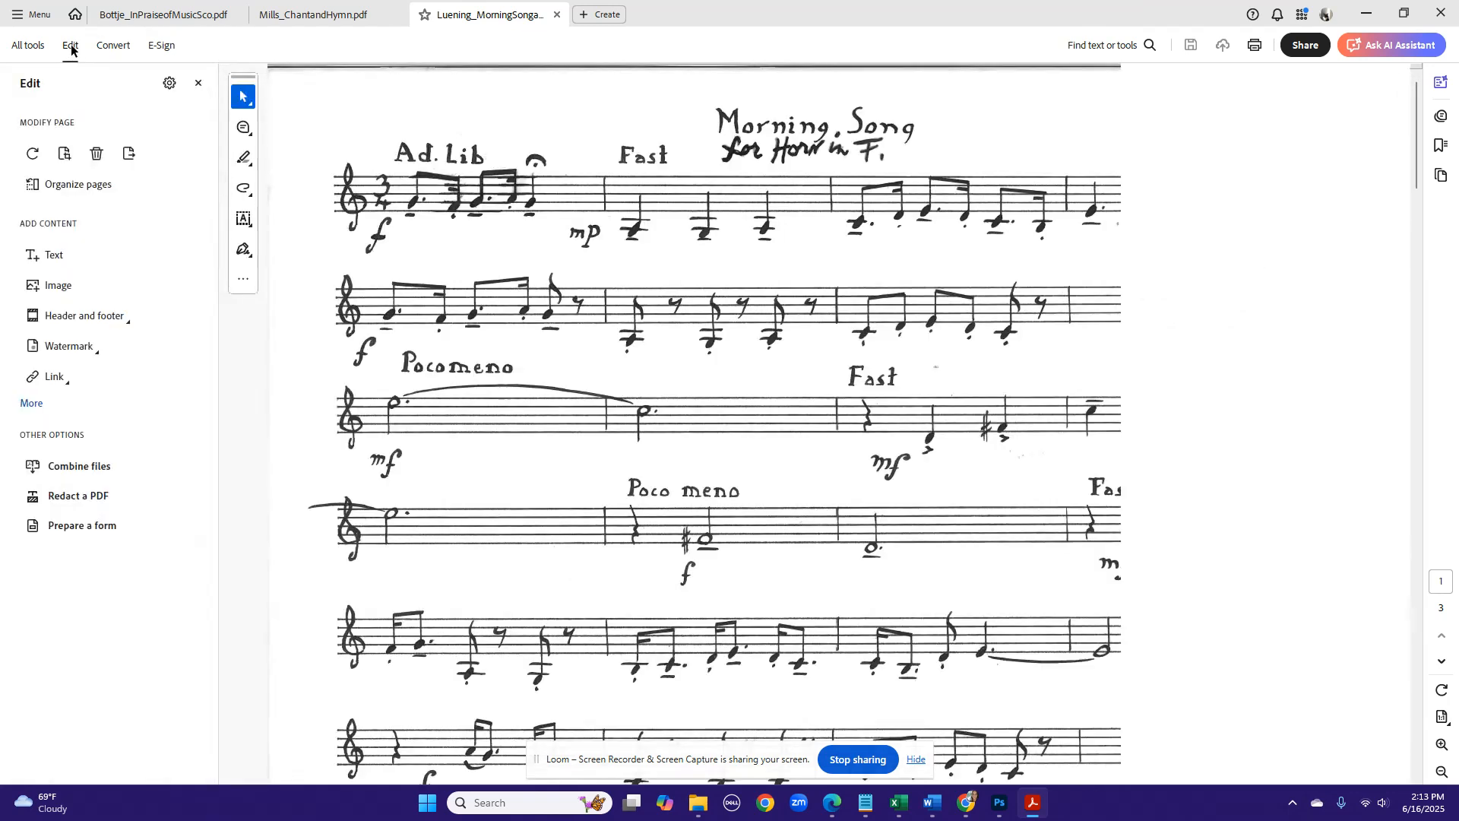
{"action": "left_click", "coordinate": [65, 155]}
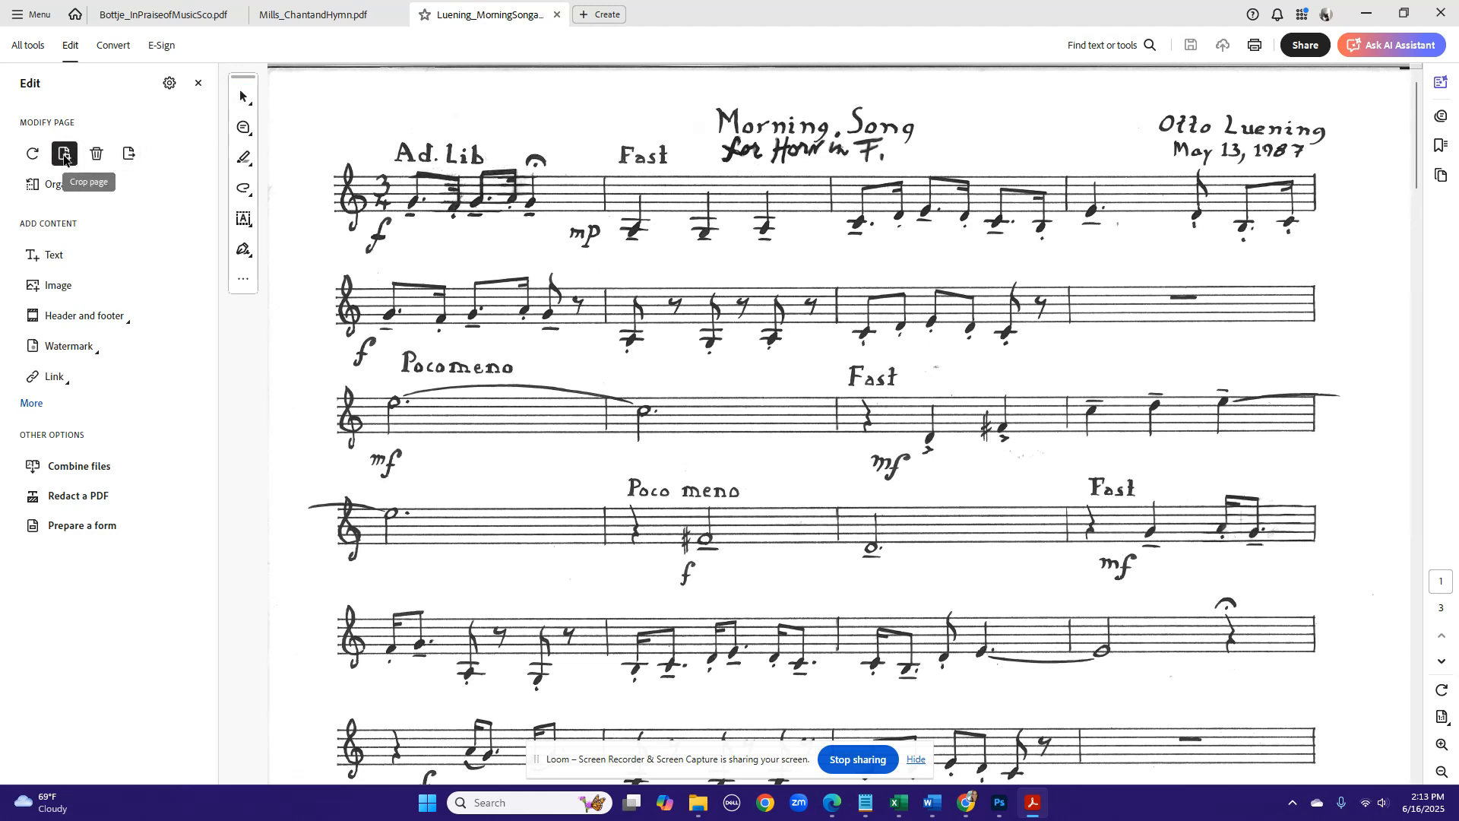
{"action": "double_click", "coordinate": [379, 134]}
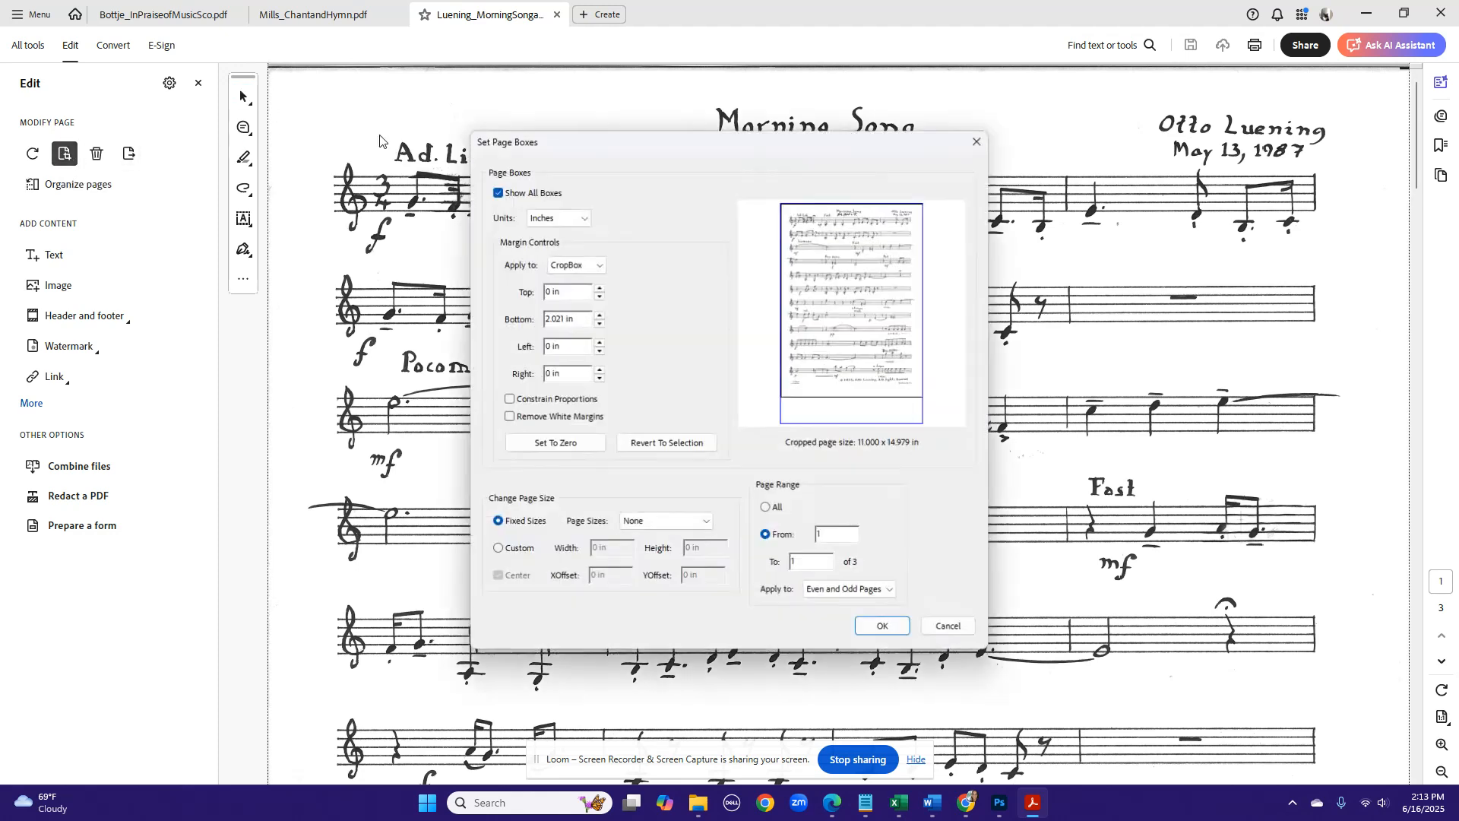
{"action": "left_click", "coordinate": [599, 289]}
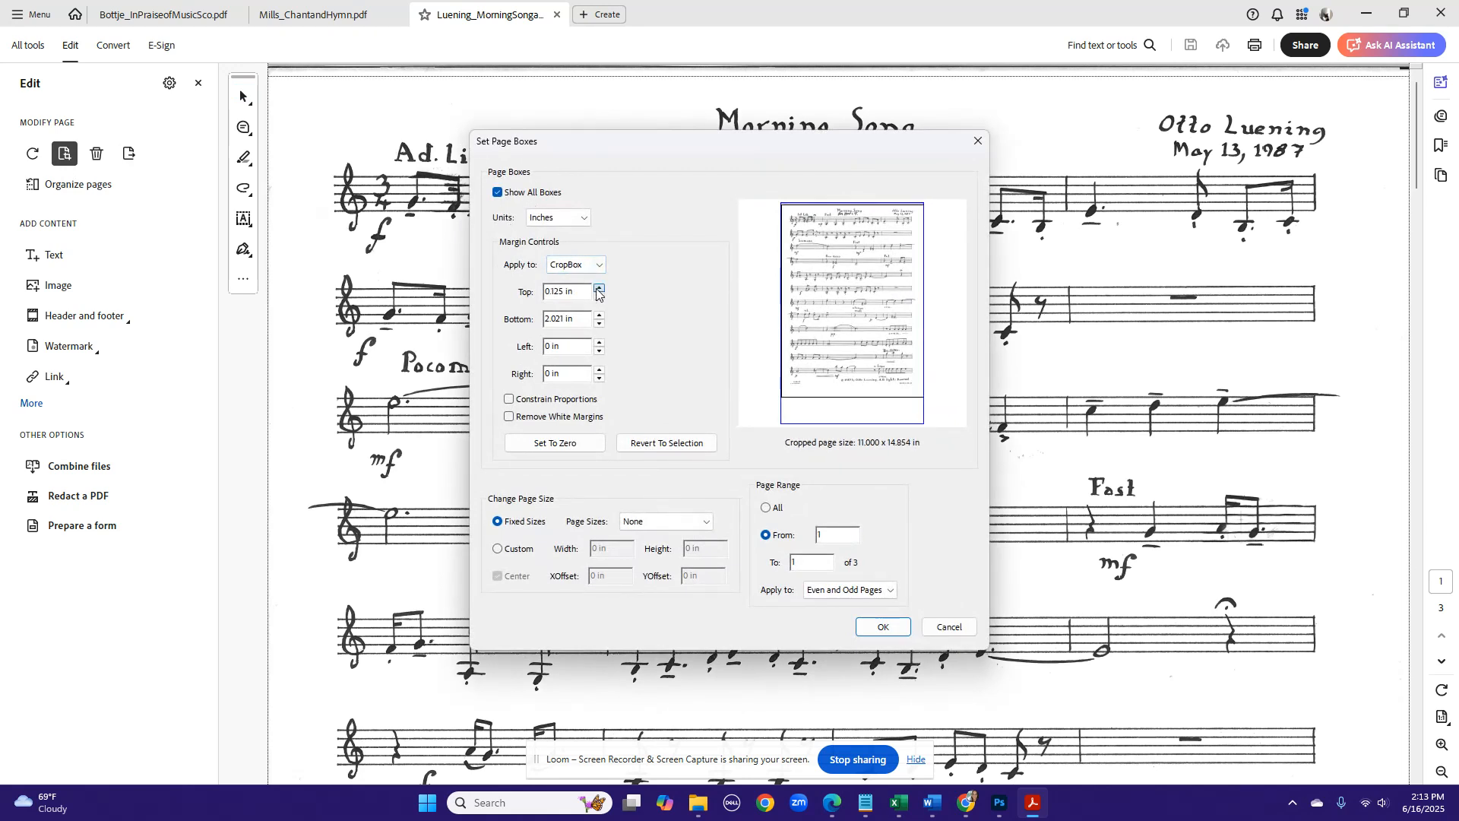
{"action": "left_click", "coordinate": [599, 315]}
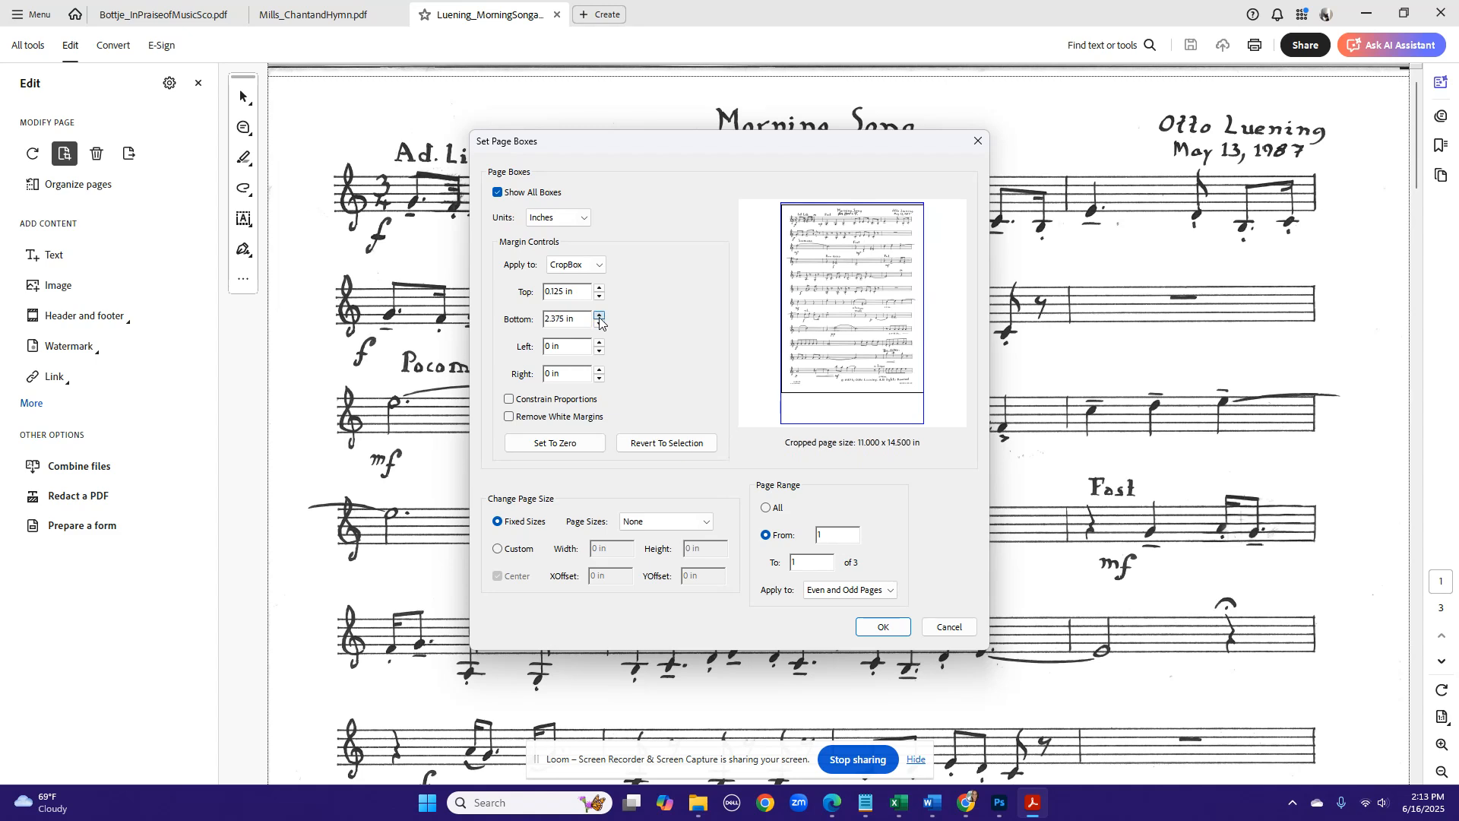
{"action": "left_click", "coordinate": [599, 315]}
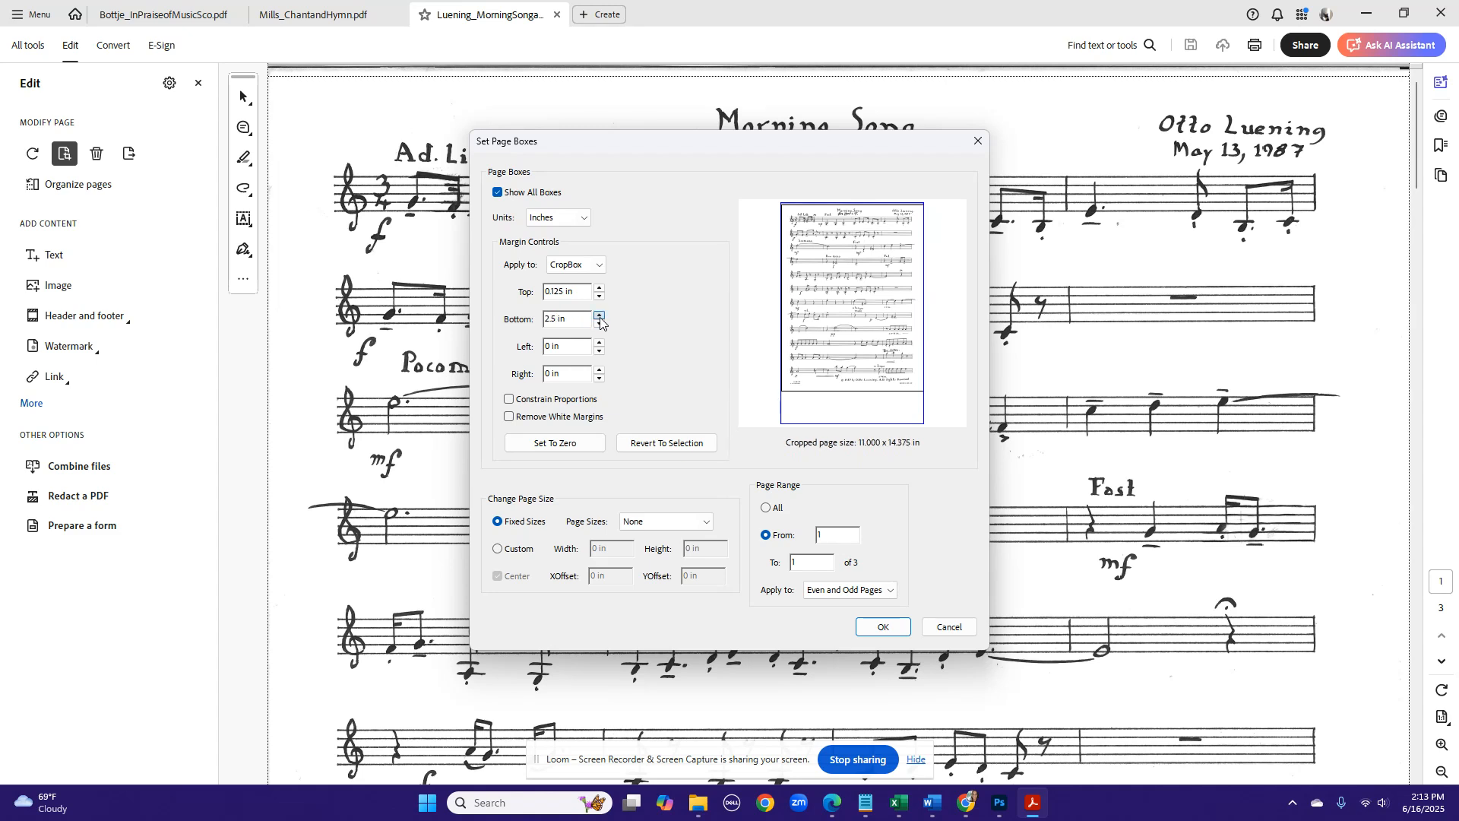
{"action": "left_click", "coordinate": [599, 369]}
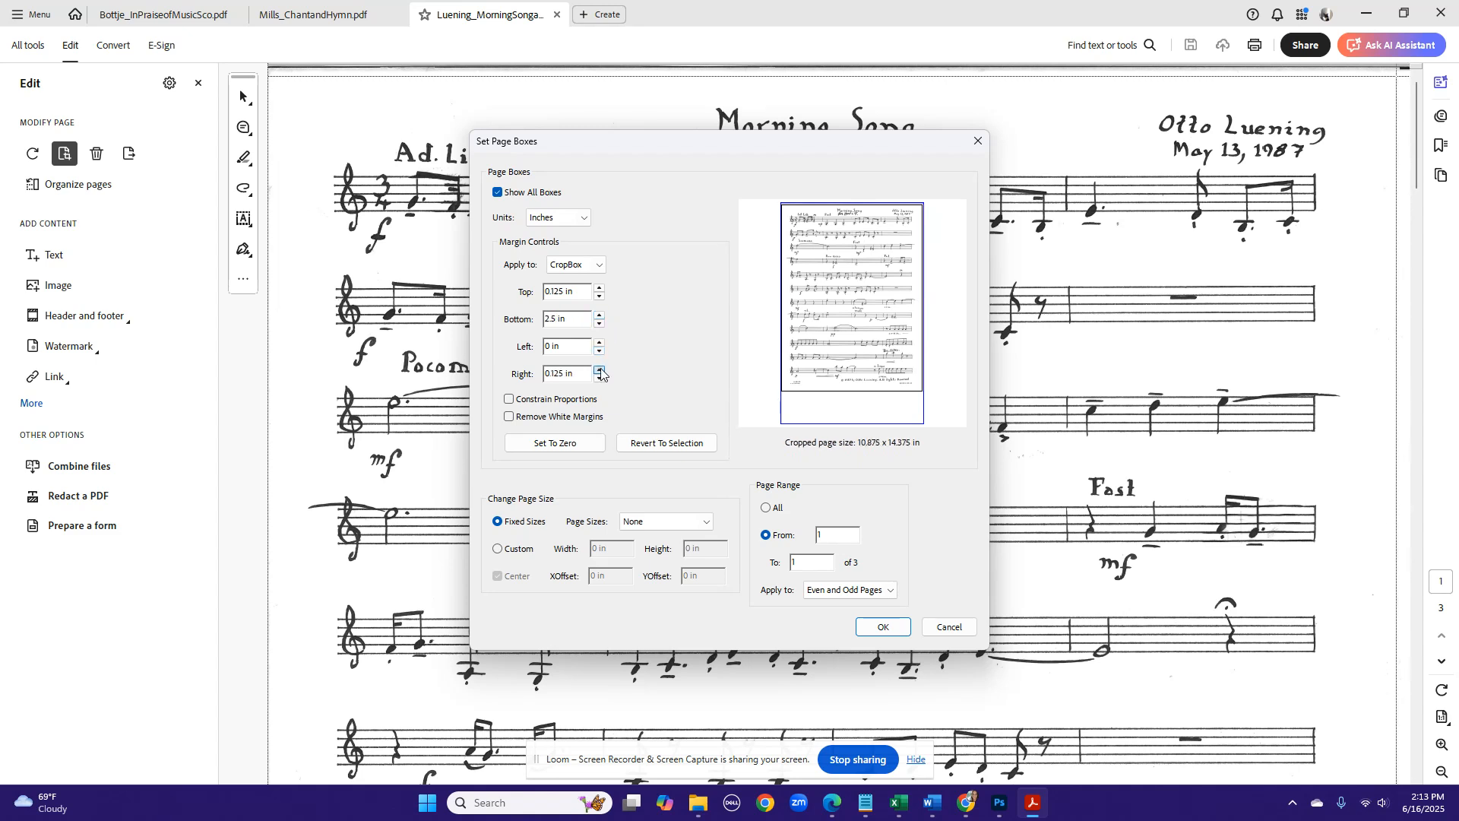
{"action": "left_click", "coordinate": [768, 508]}
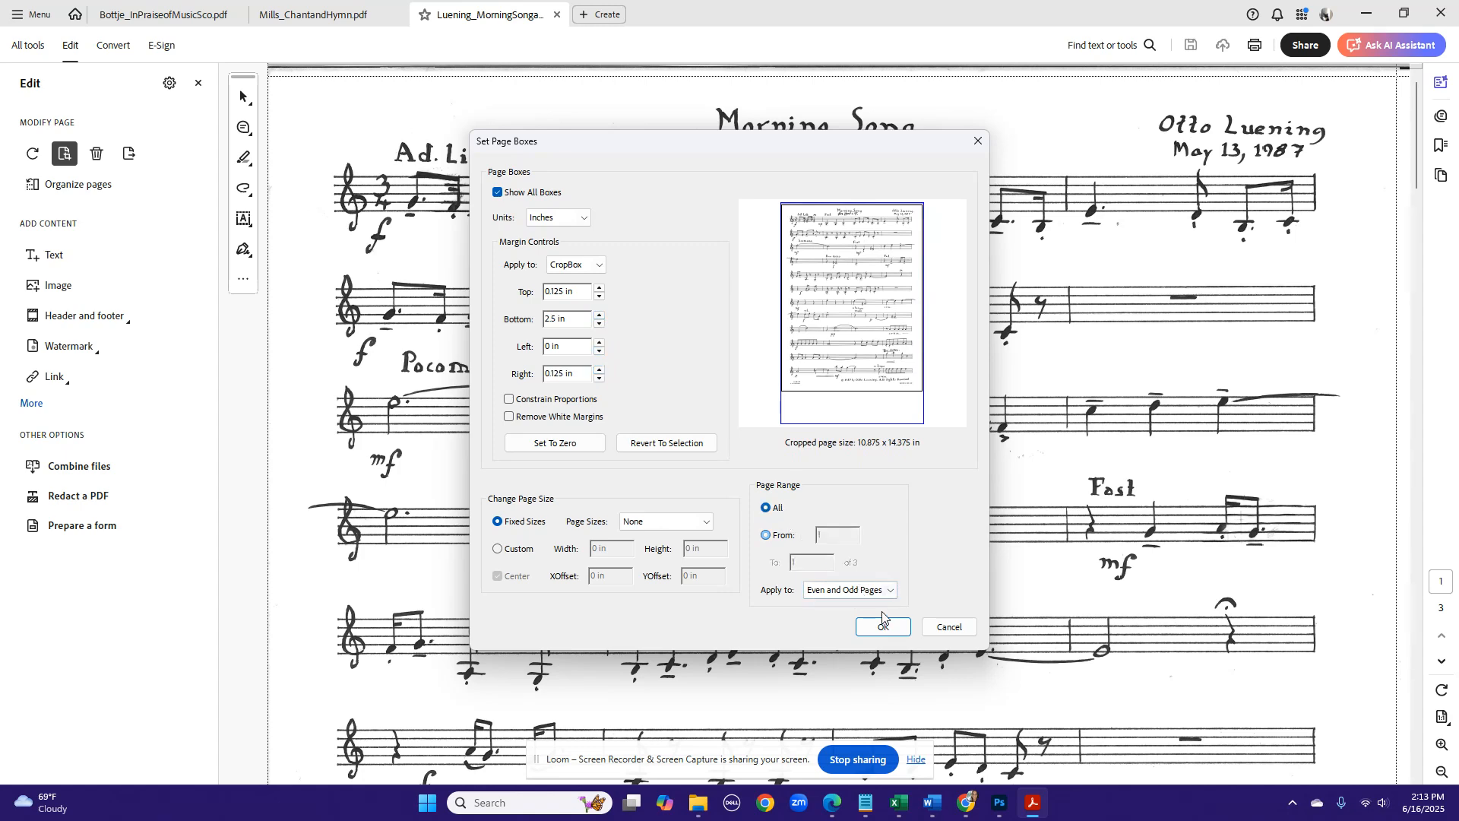
{"action": "left_click", "coordinate": [882, 625]}
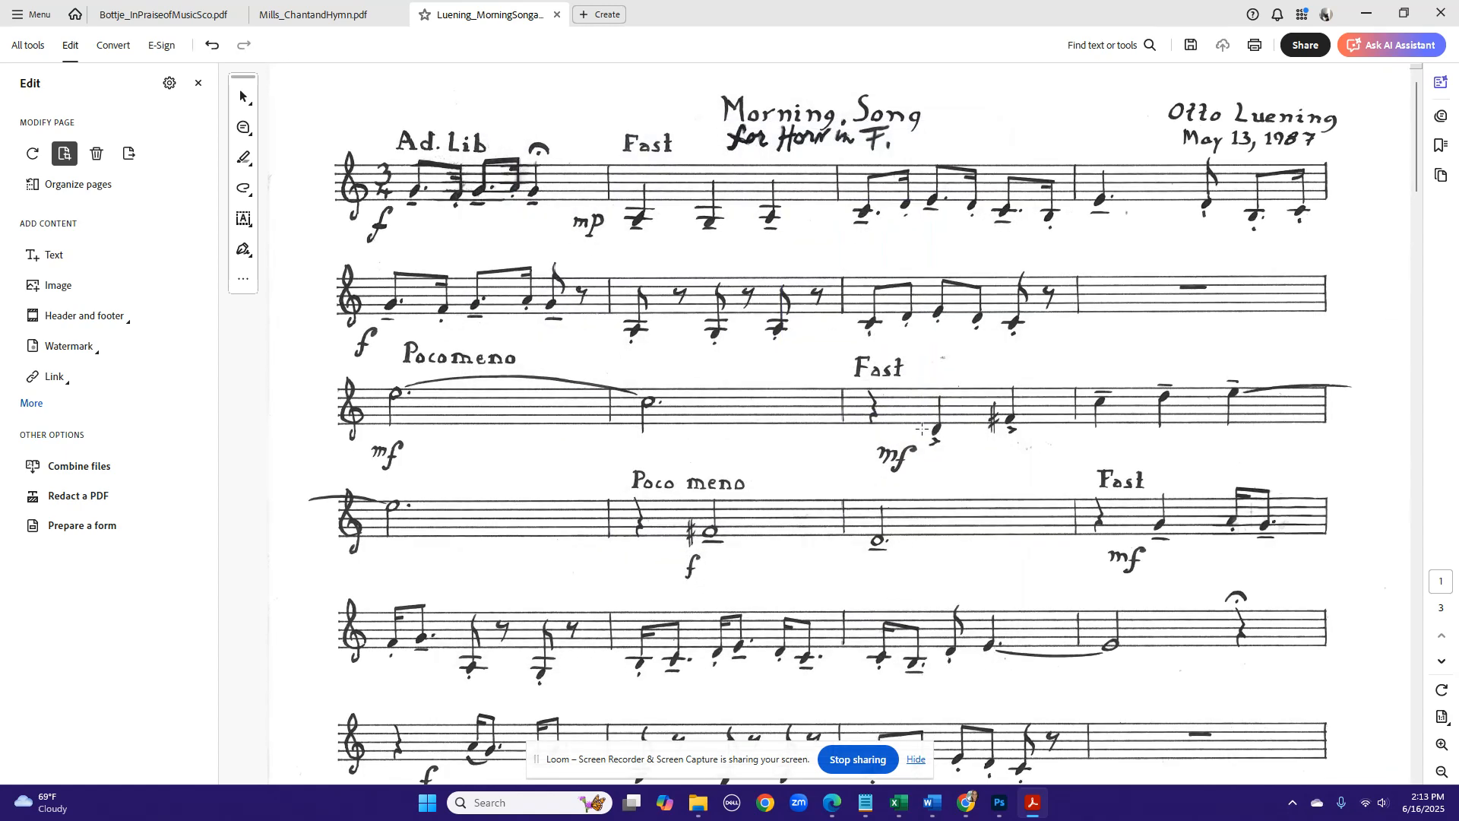
- Crop all pages further by setting the margins to 0.125 in left, 0.25 in right and 2.625 in bottom
{"action": "key", "text": "ctrl+0"}
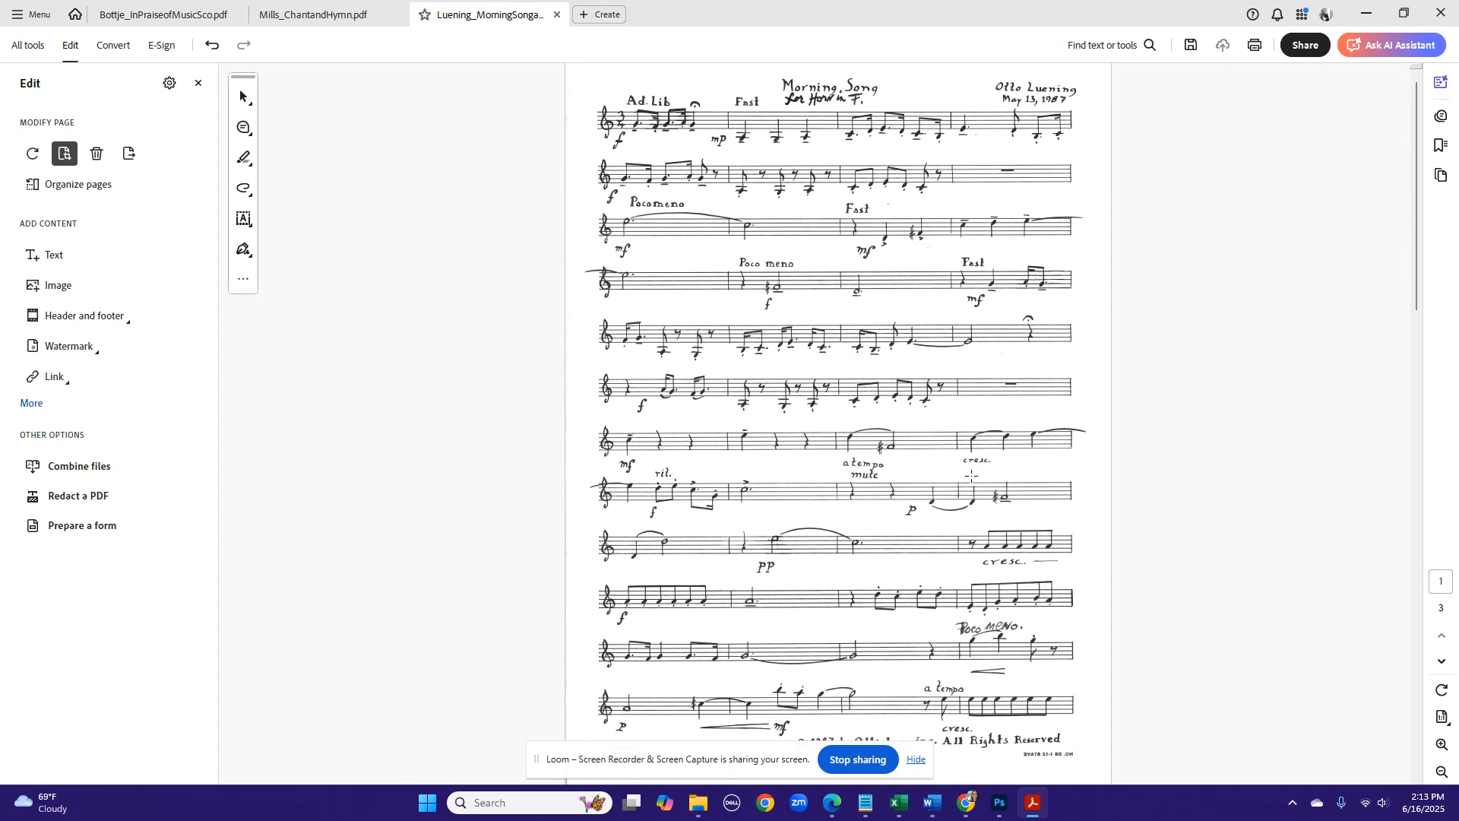
{"action": "left_click", "coordinate": [916, 760]}
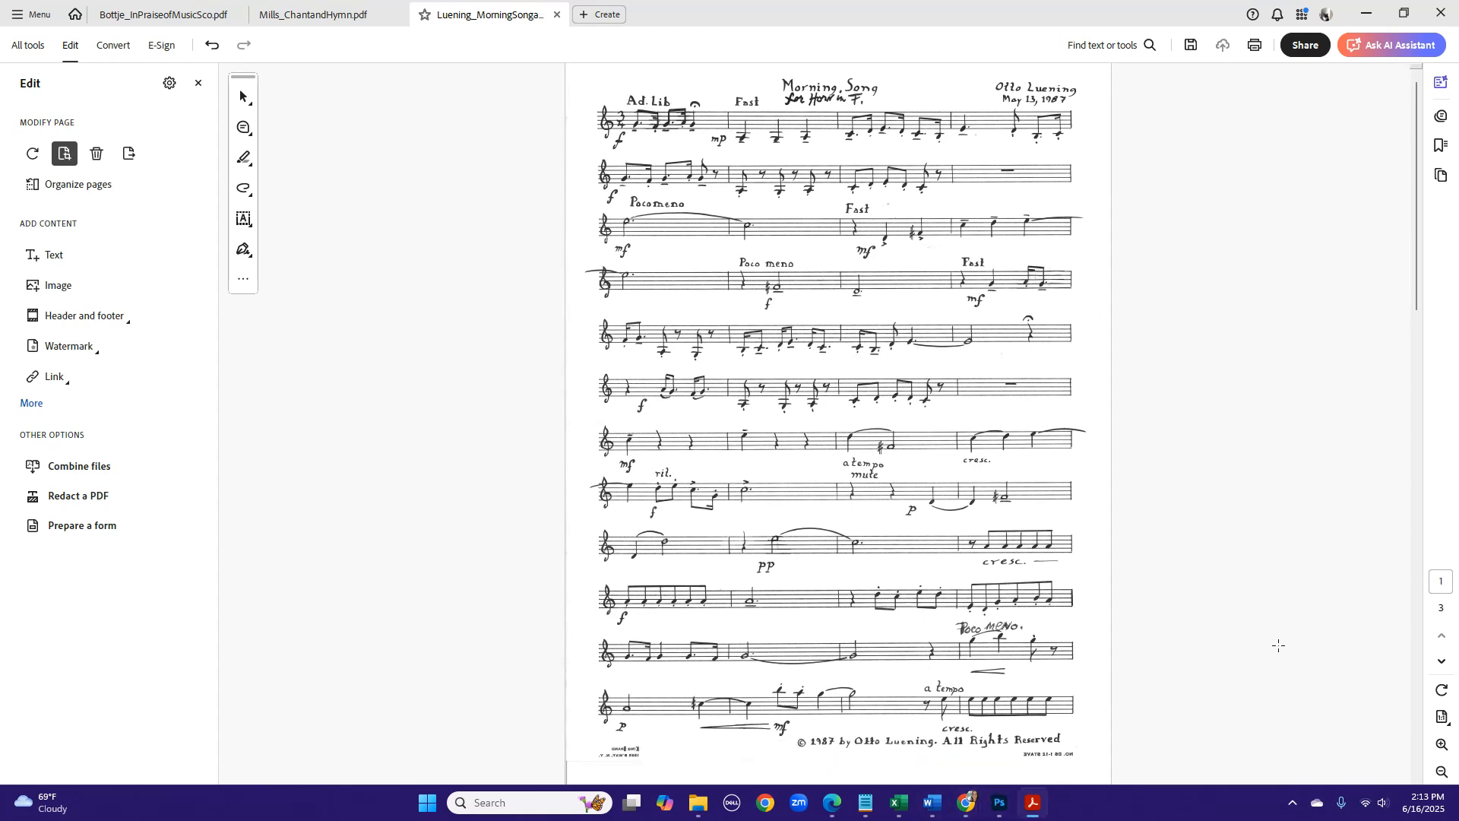
{"action": "left_click", "coordinate": [1443, 666]}
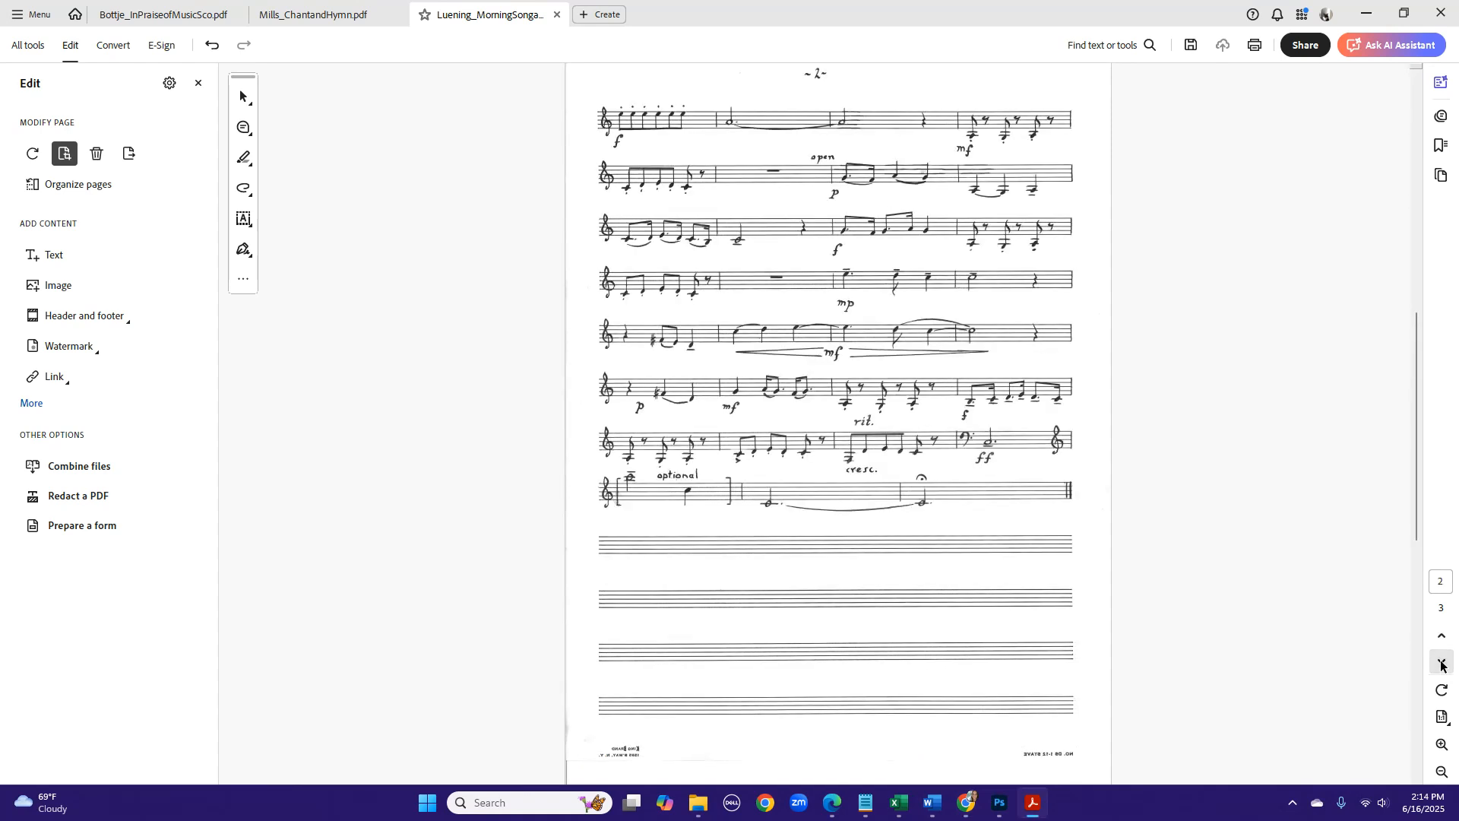
{"action": "left_click", "coordinate": [1443, 666]}
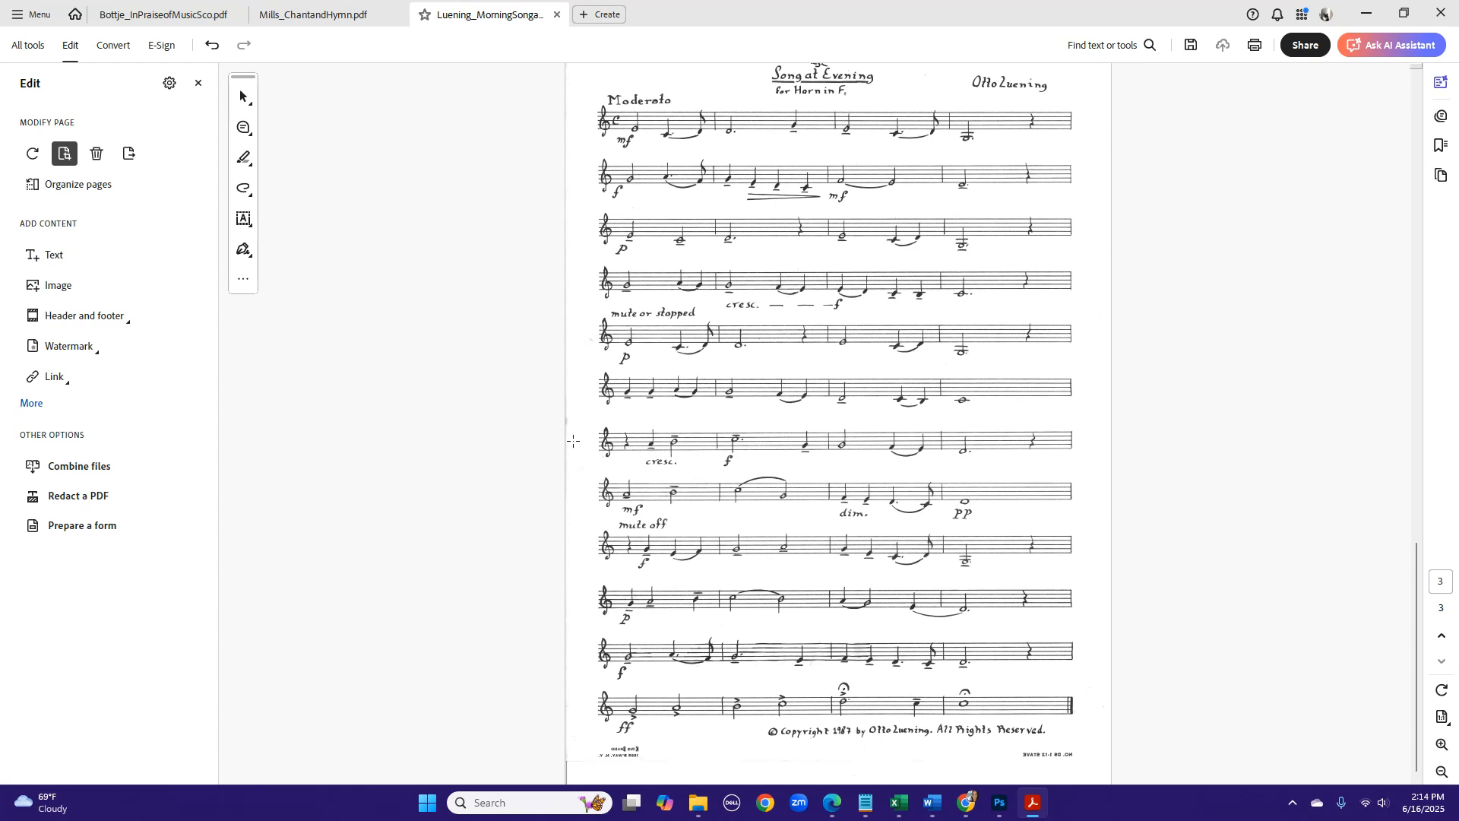
{"action": "double_click", "coordinate": [865, 285]}
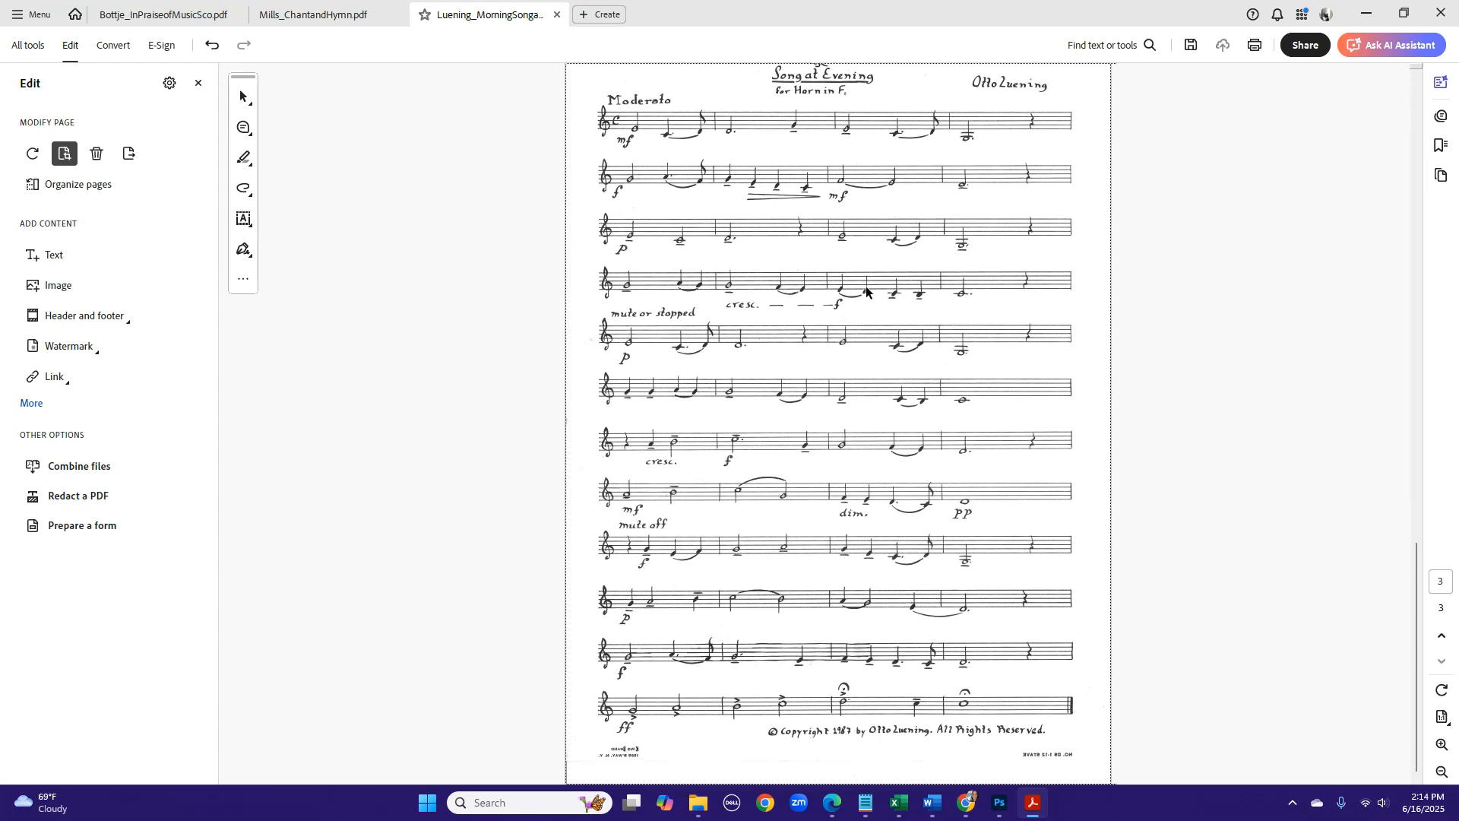
{"action": "left_click", "coordinate": [599, 343]}
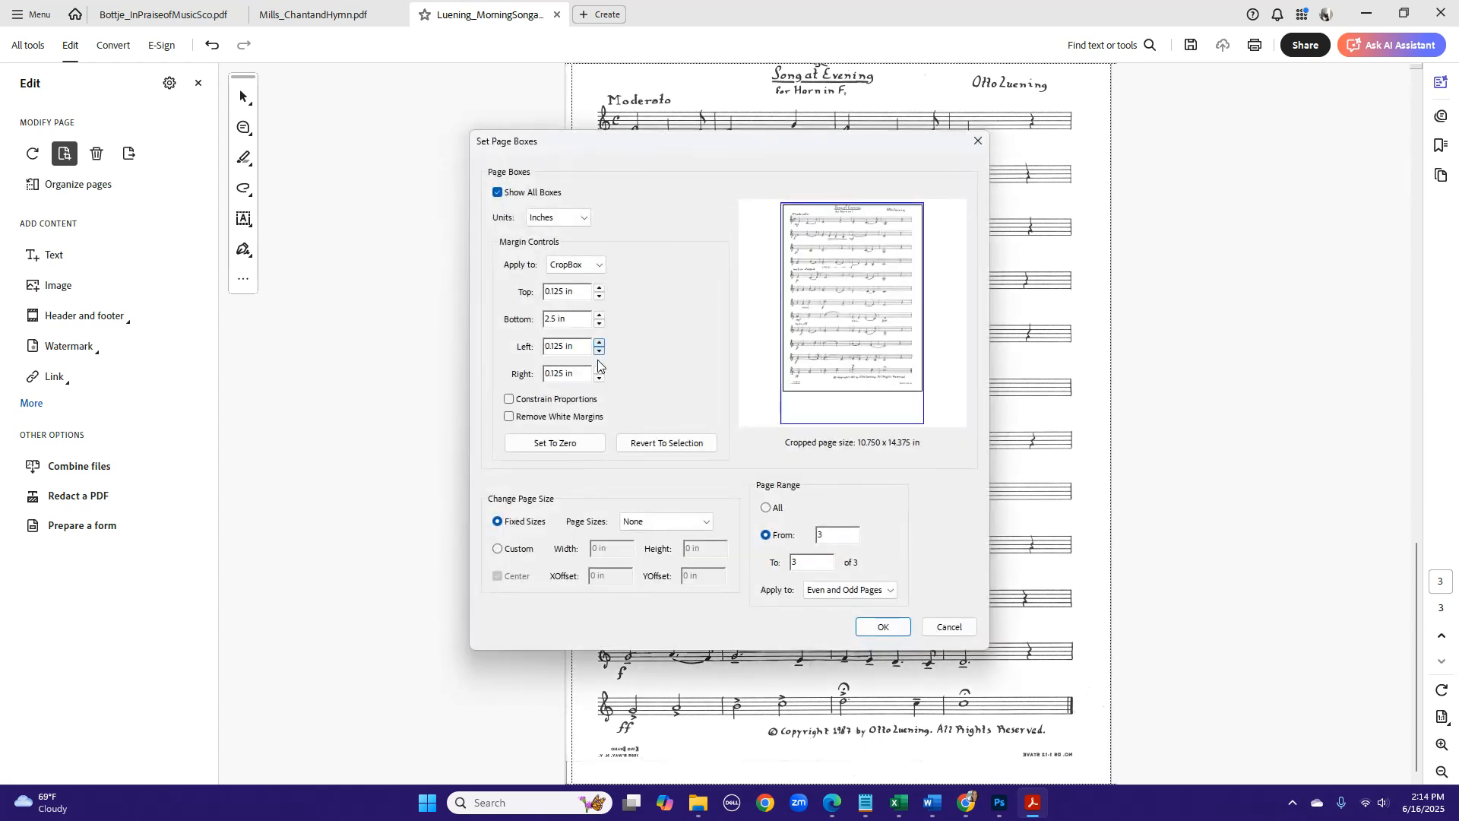
{"action": "left_click", "coordinate": [599, 369]}
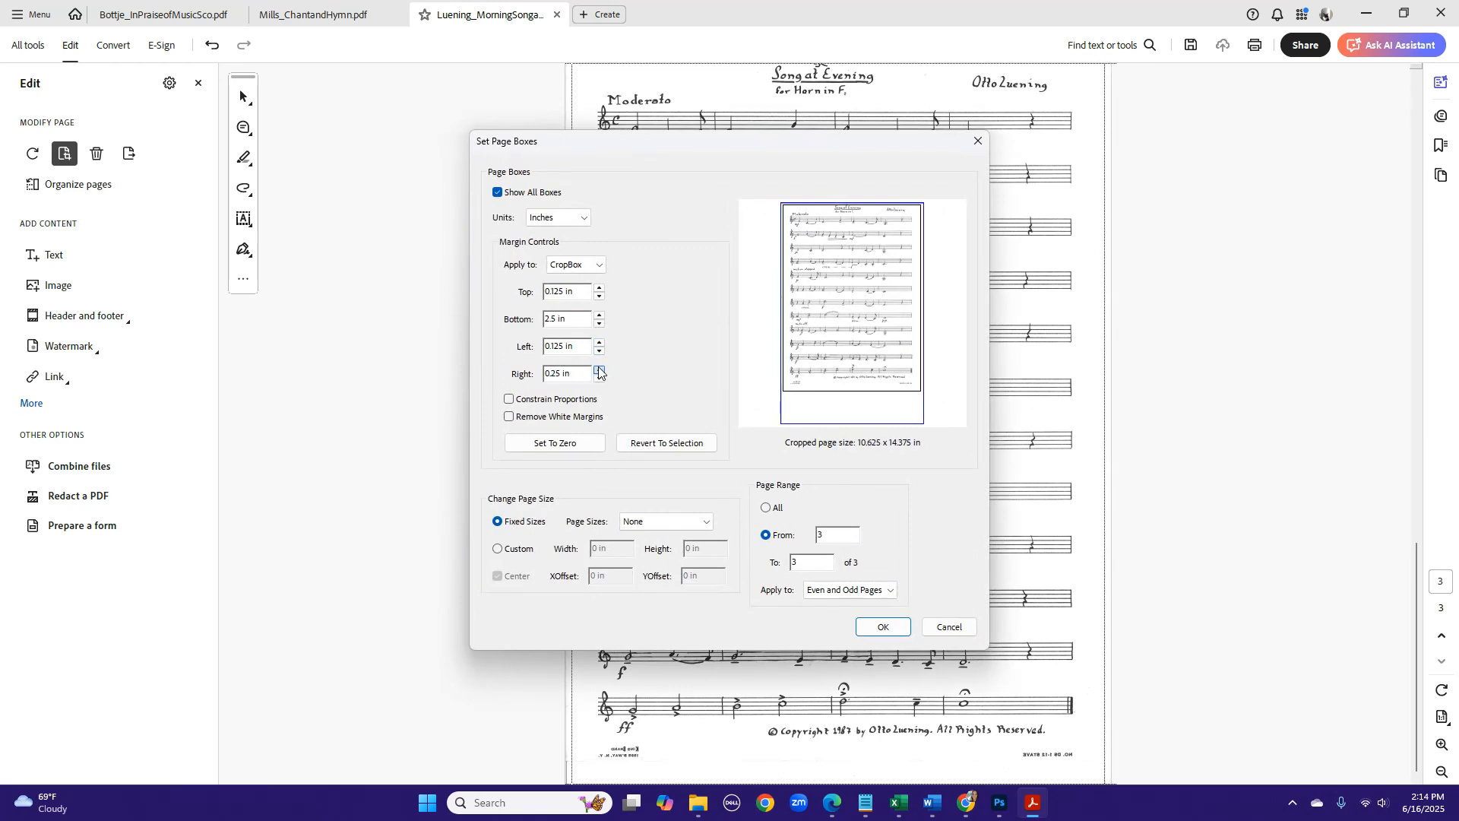
{"action": "left_click", "coordinate": [599, 314]}
{"action": "left_click", "coordinate": [774, 509]}
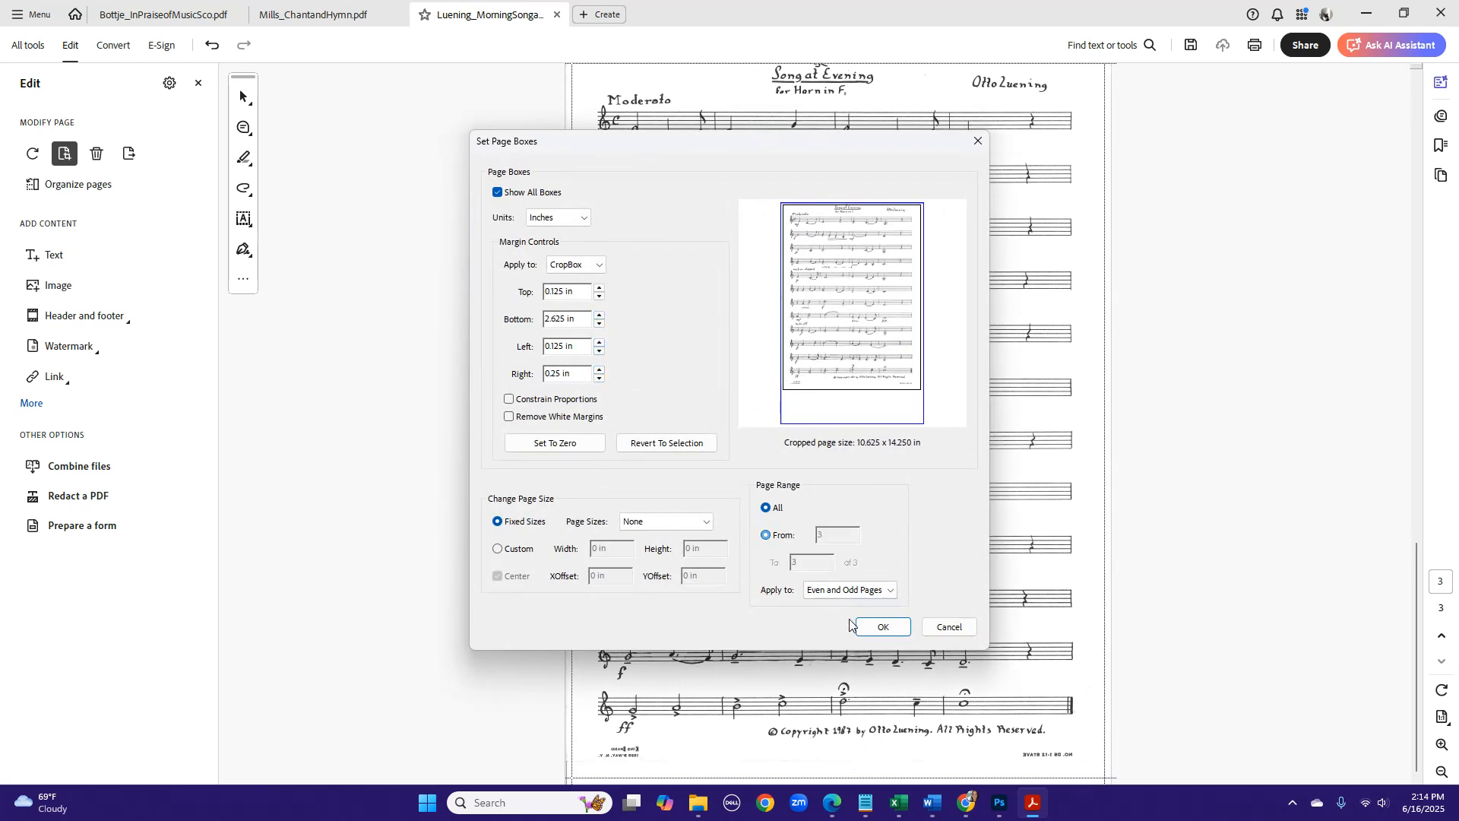
{"action": "left_click", "coordinate": [876, 626]}
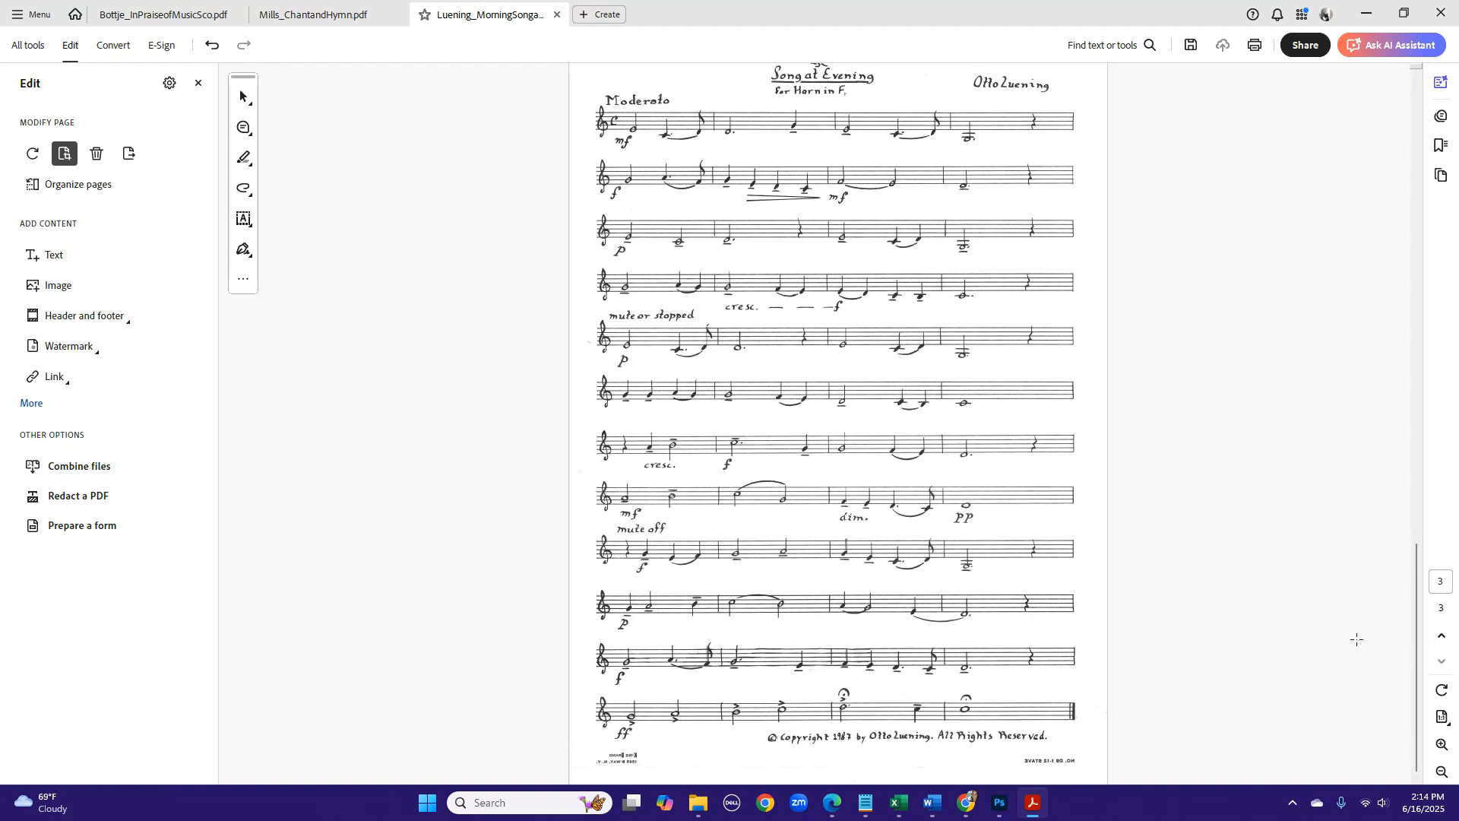
- Set the top crop margin of page 3 only to 0 in
{"action": "scroll", "coordinate": [1206, 621], "scroll_direction": "up", "scroll_amount": 1}
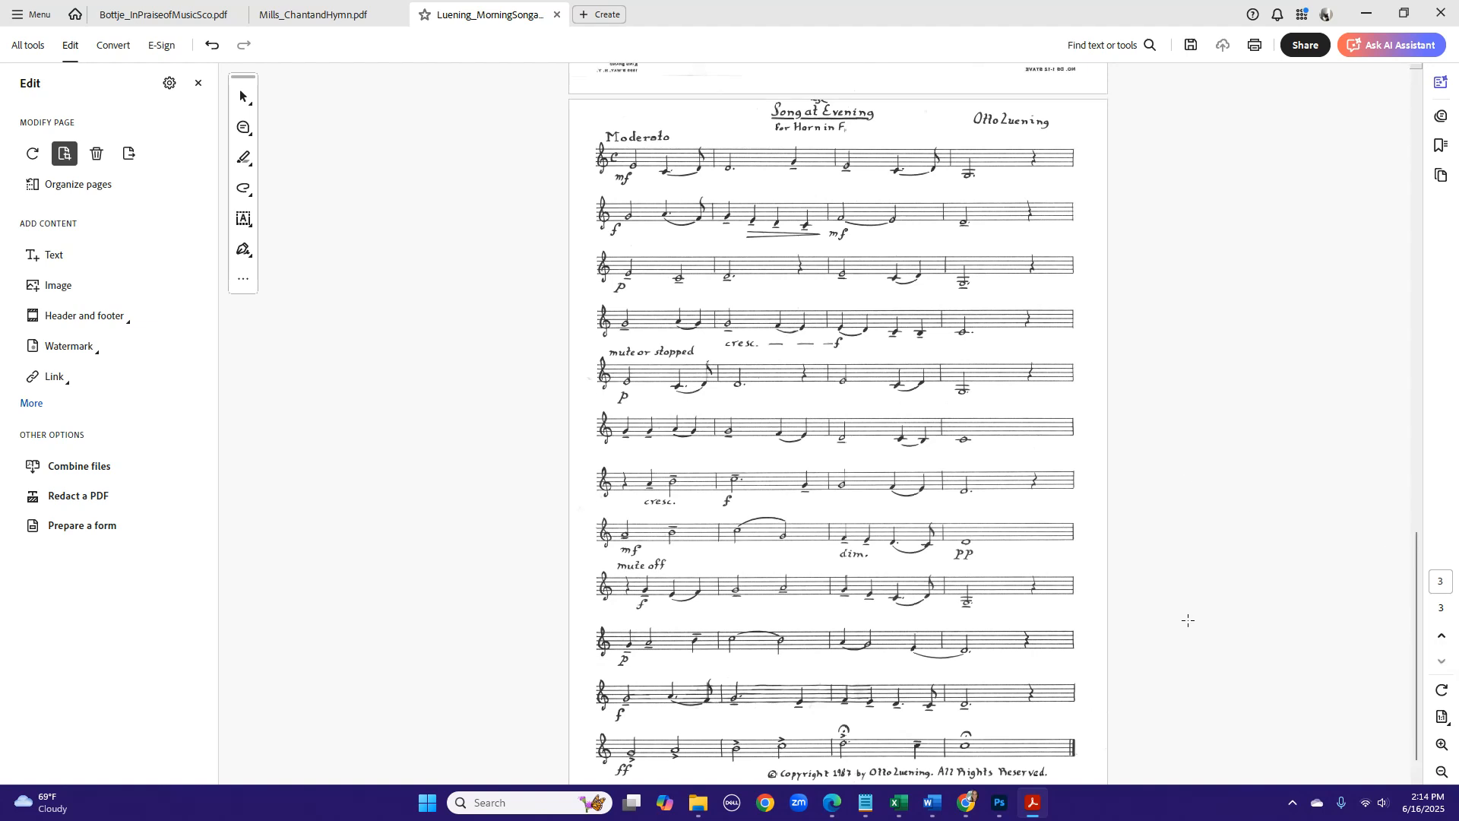
{"action": "scroll", "coordinate": [1188, 621], "scroll_direction": "up", "scroll_amount": 7}
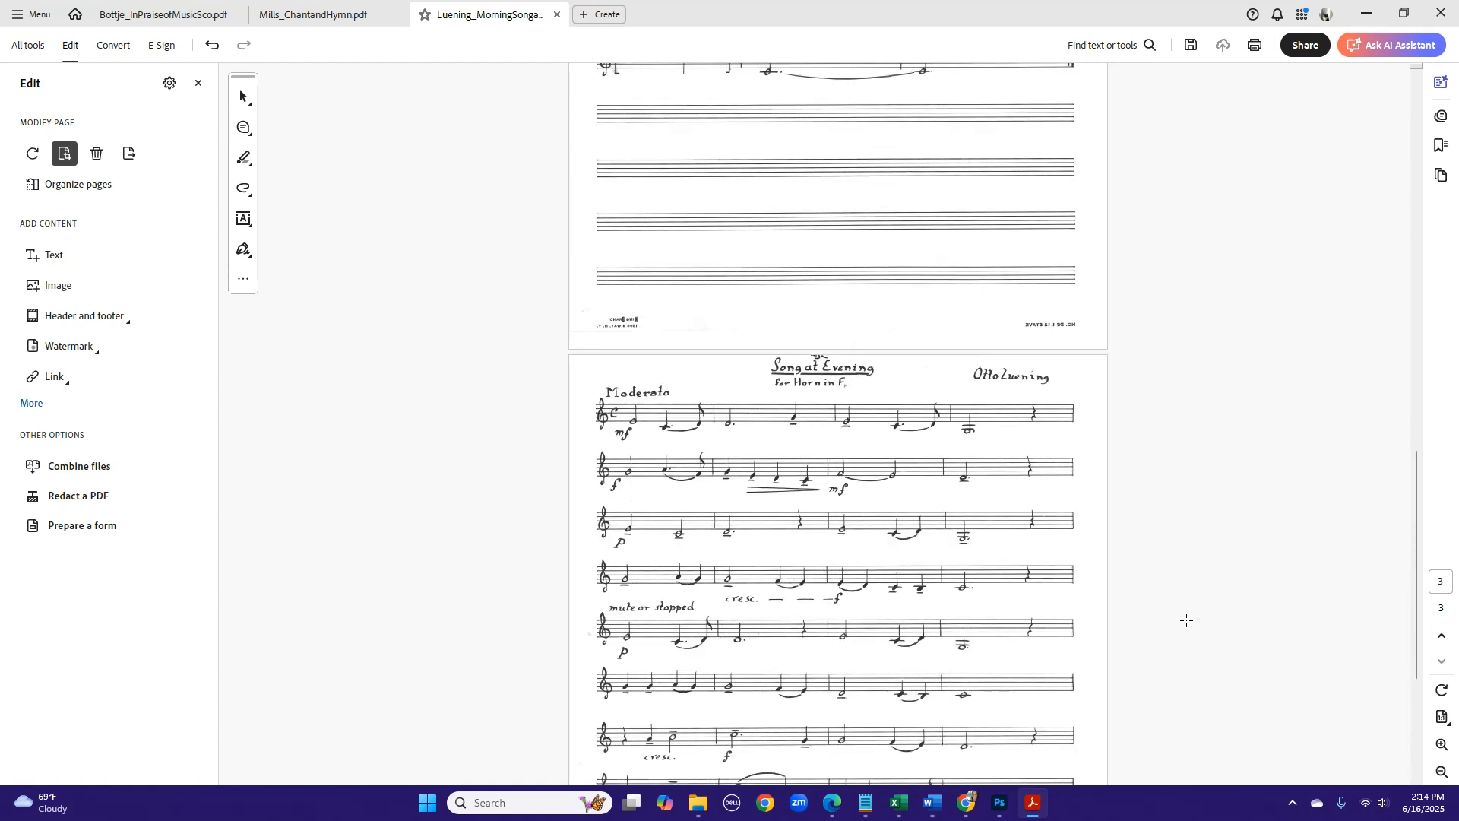
{"action": "scroll", "coordinate": [1187, 620], "scroll_direction": "up", "scroll_amount": 20}
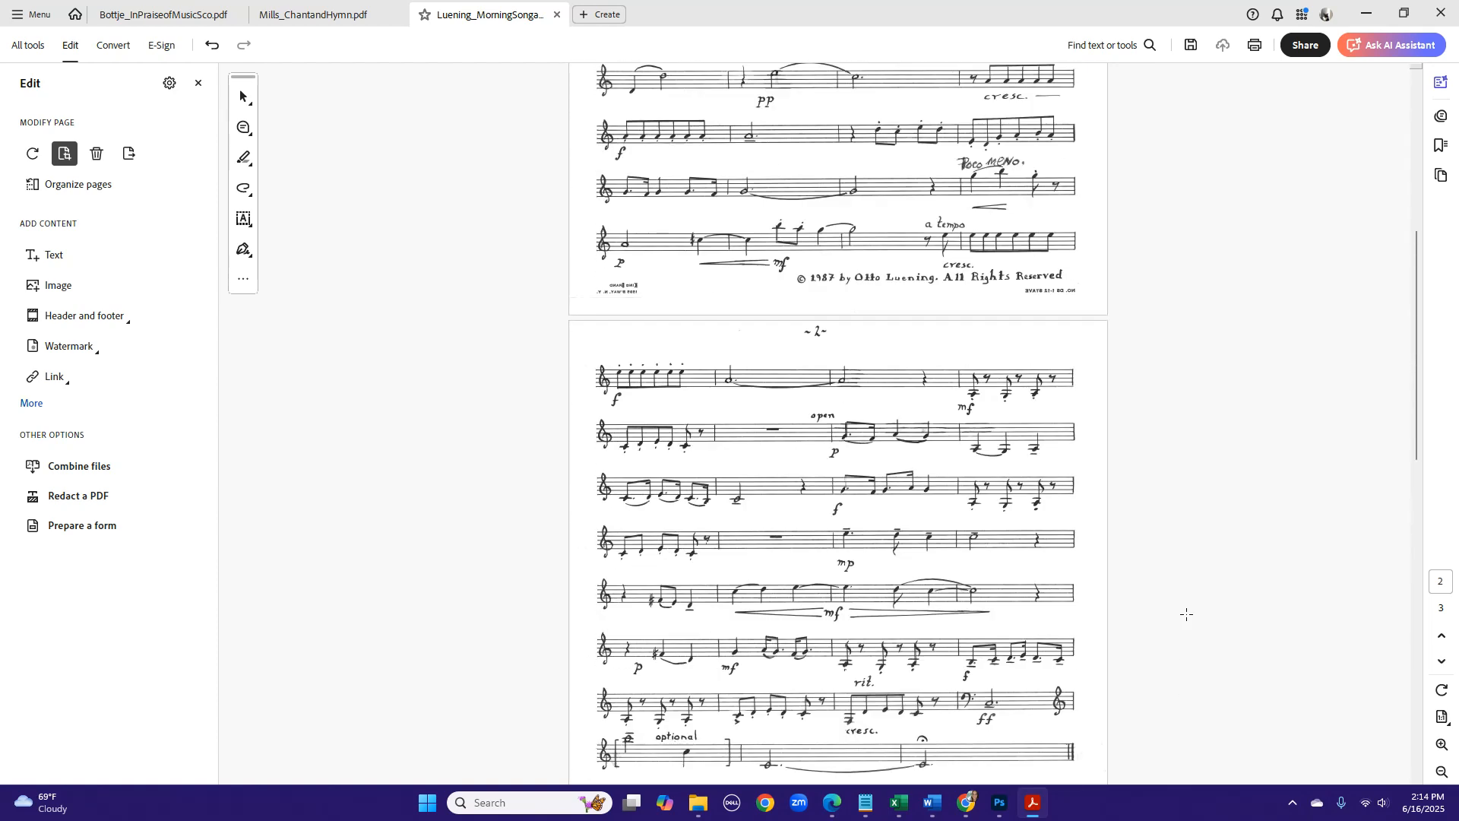
{"action": "scroll", "coordinate": [1187, 614], "scroll_direction": "up", "scroll_amount": 8}
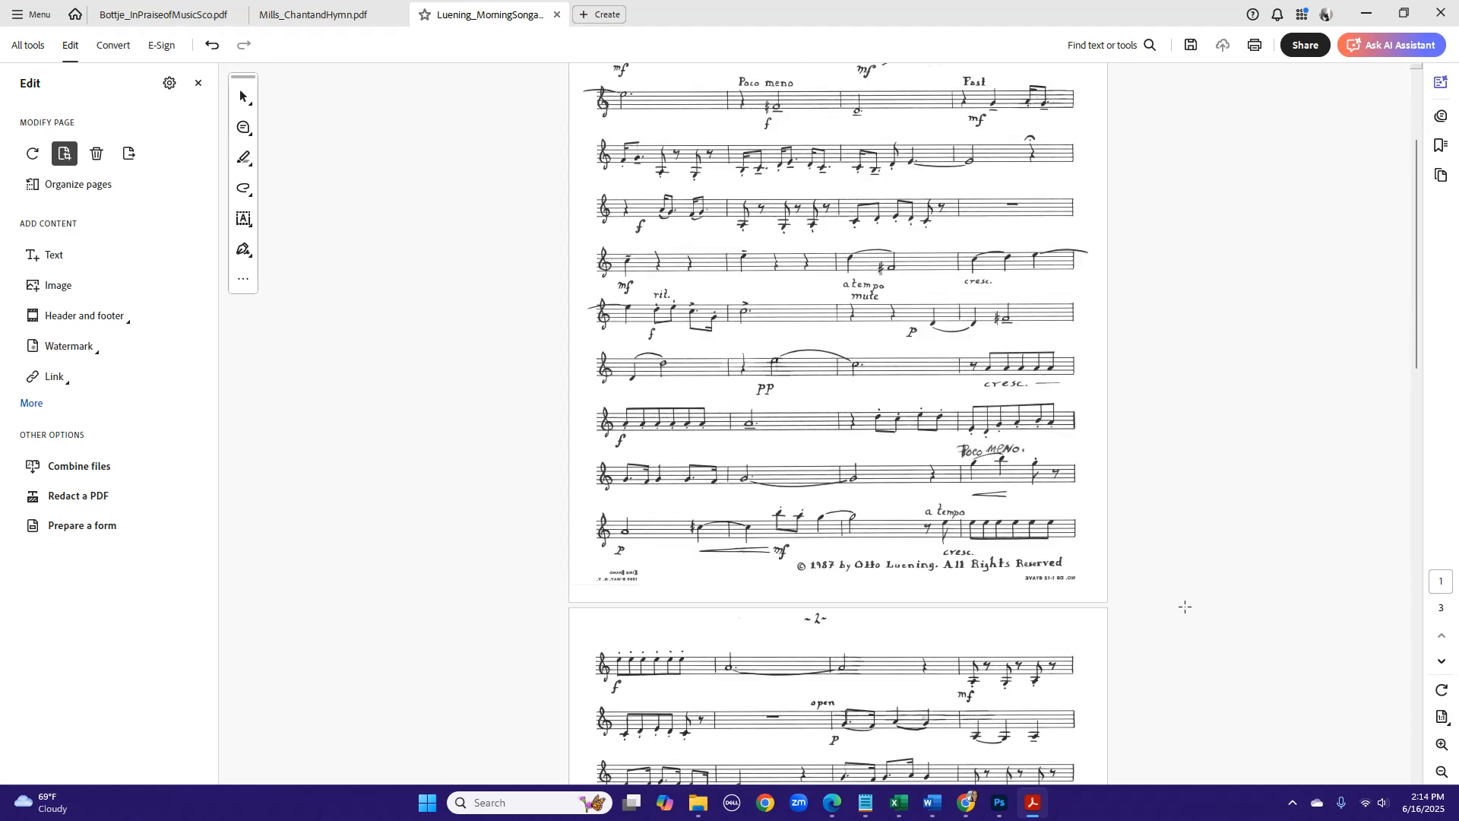
{"action": "scroll", "coordinate": [1188, 618], "scroll_direction": "down", "scroll_amount": 20}
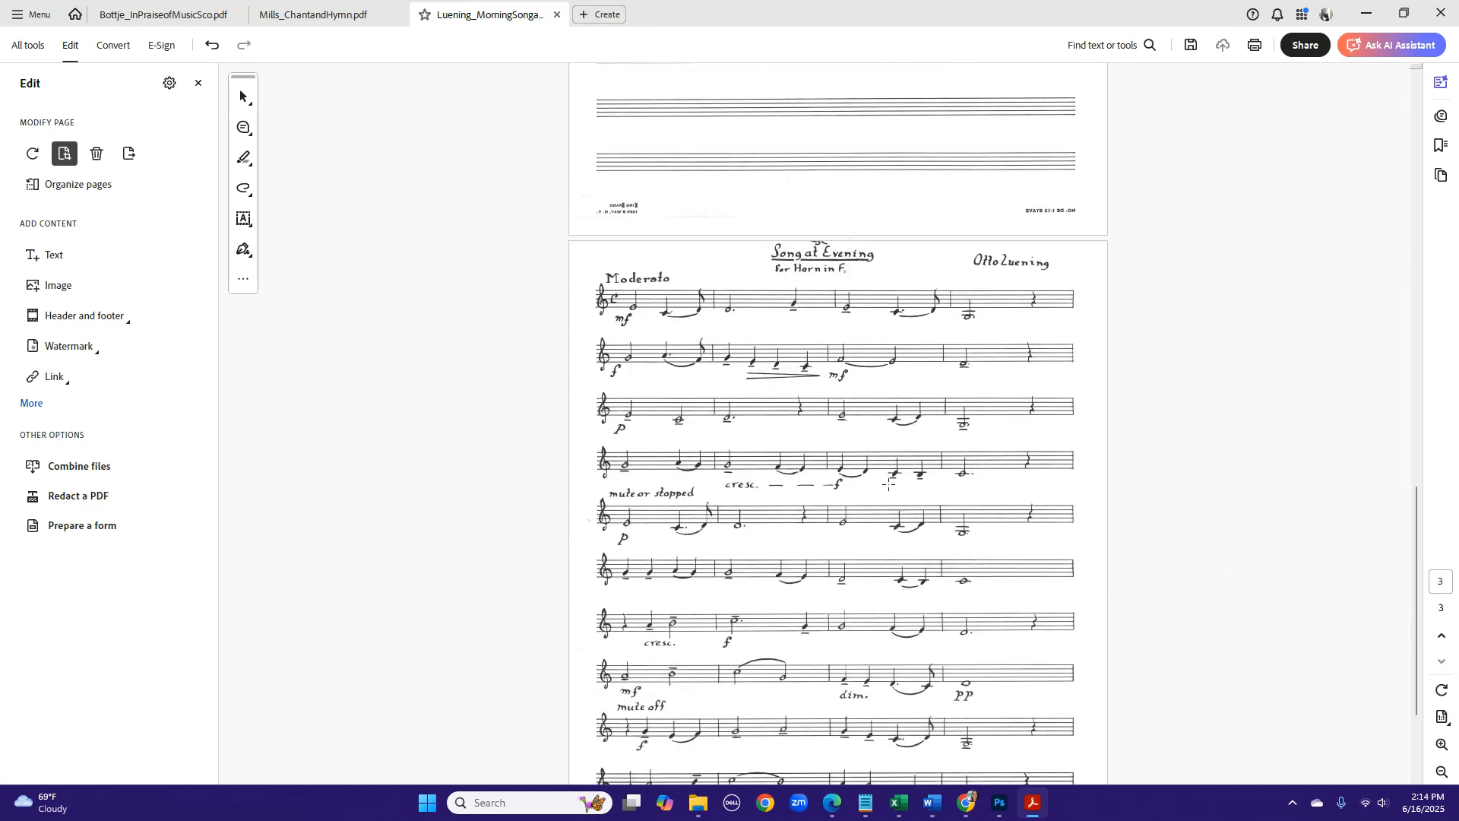
{"action": "double_click", "coordinate": [826, 449]}
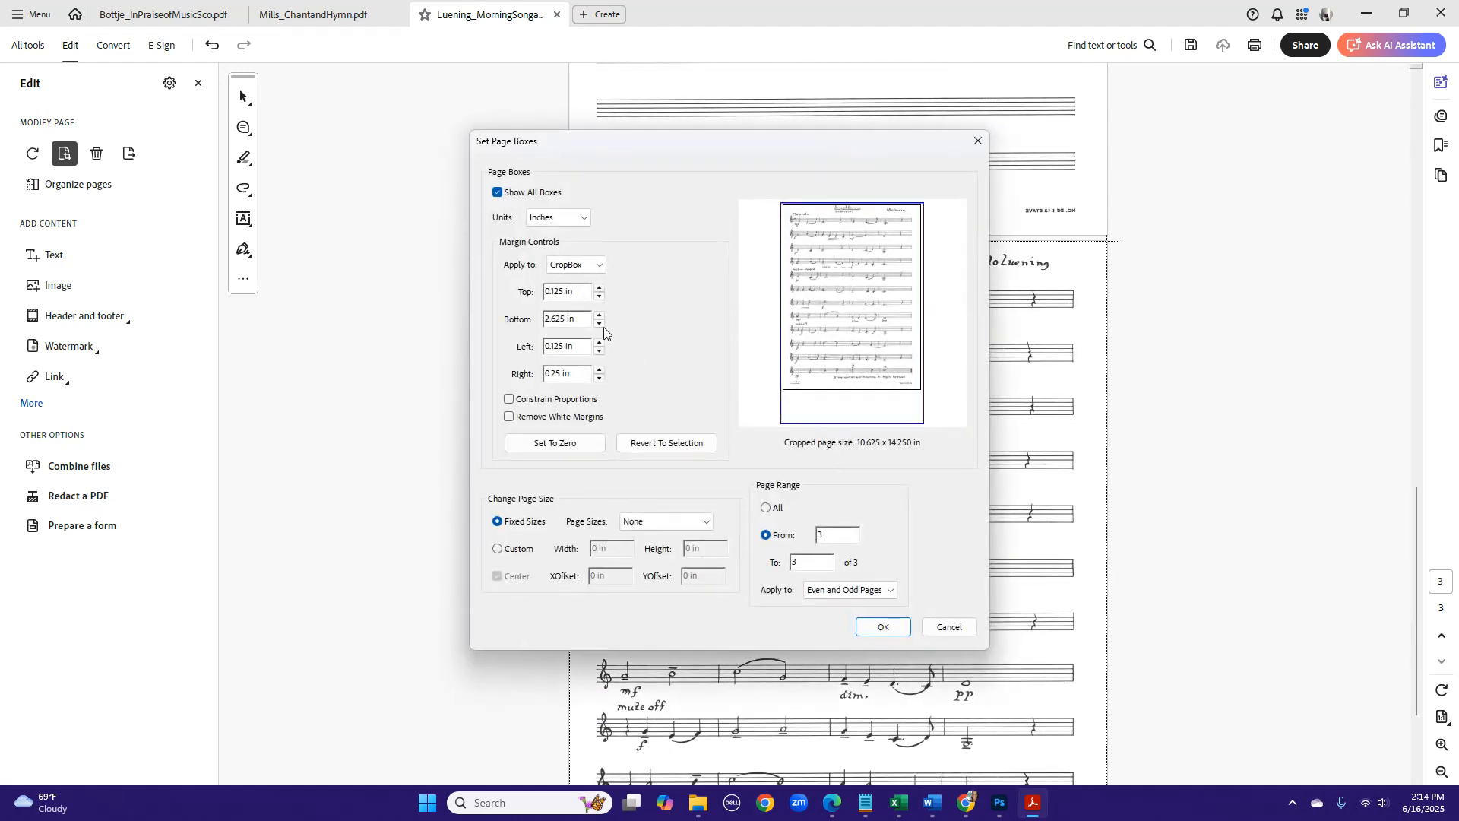
{"action": "left_click", "coordinate": [599, 297]}
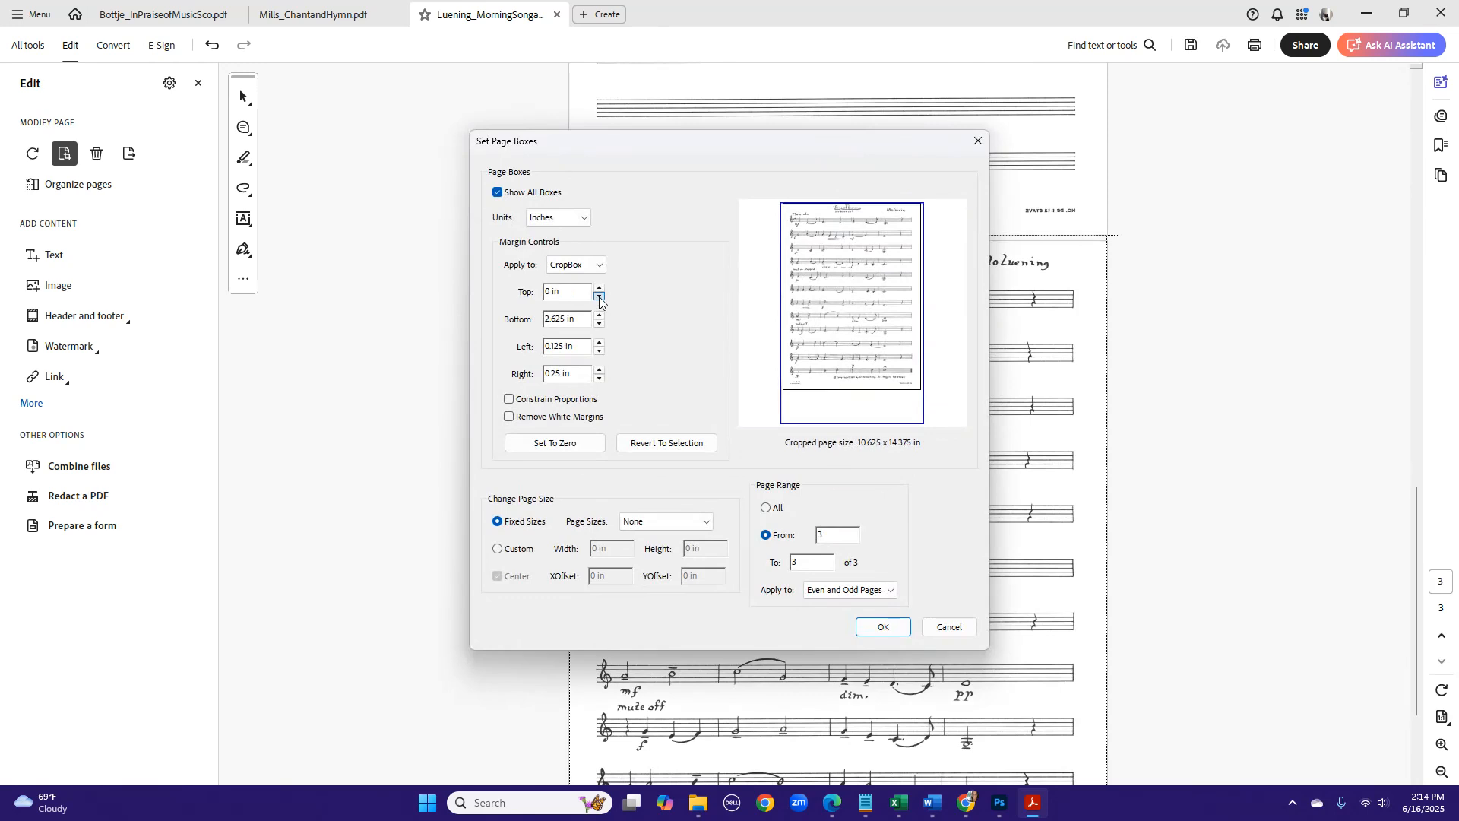
{"action": "left_click", "coordinate": [880, 627]}
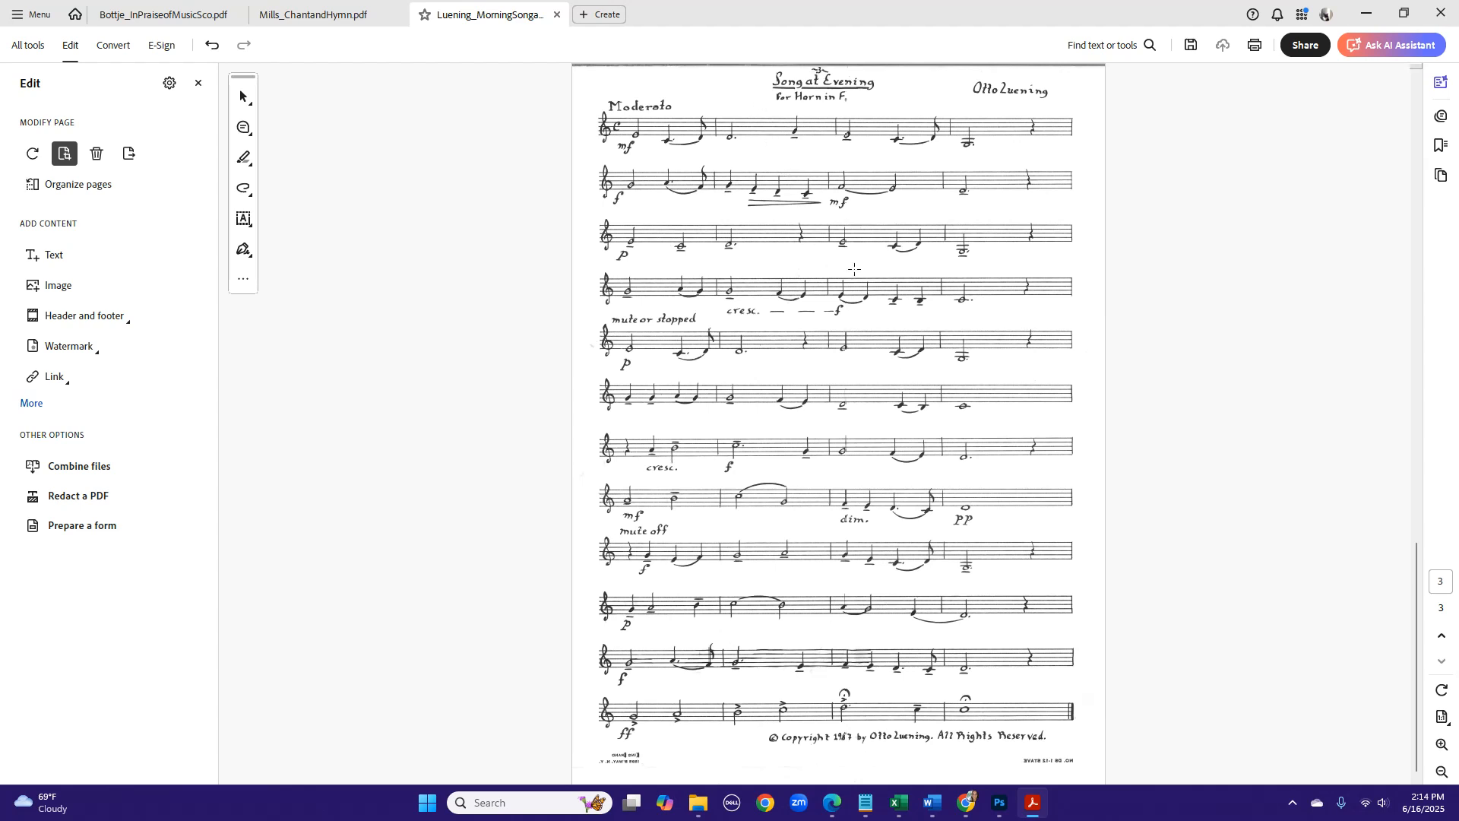
- Return to the first page of the score and save the cropped PDF
{"action": "scroll", "coordinate": [855, 266], "scroll_direction": "up", "scroll_amount": 2}
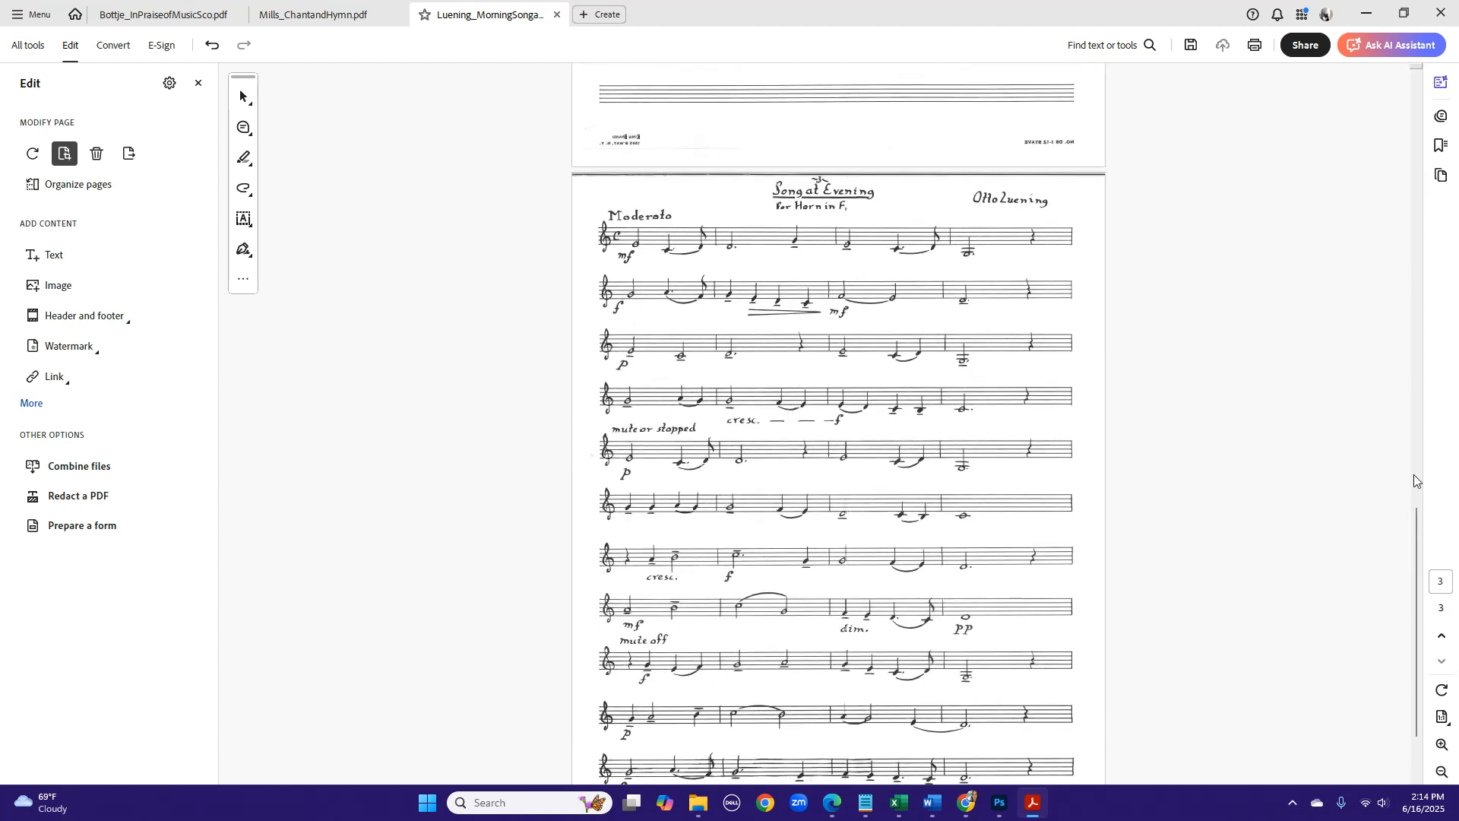
{"action": "left_click_drag", "start_coordinate": [1415, 547], "coordinate": [1360, 113]}
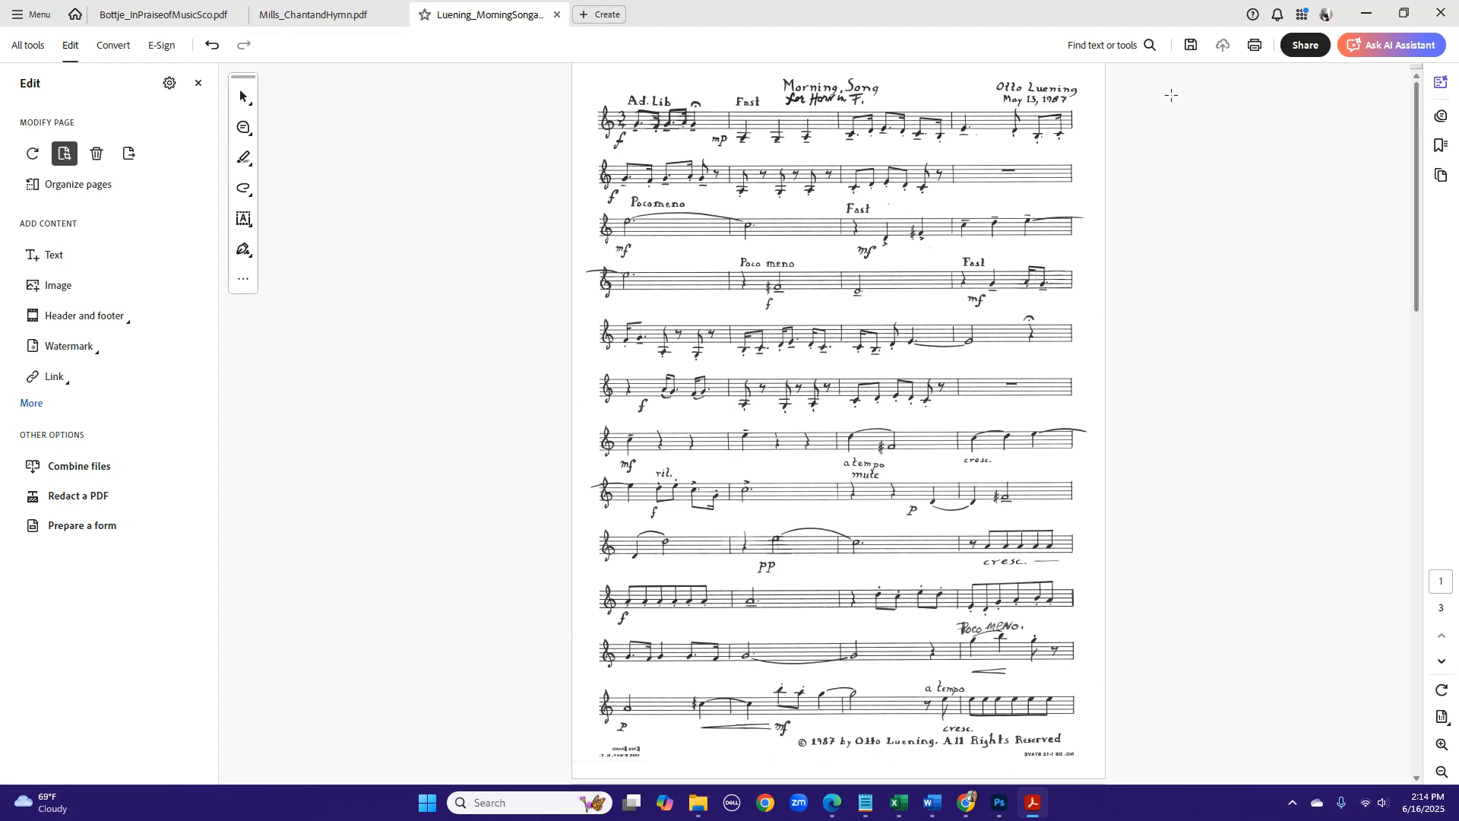
{"action": "left_click", "coordinate": [32, 14]}
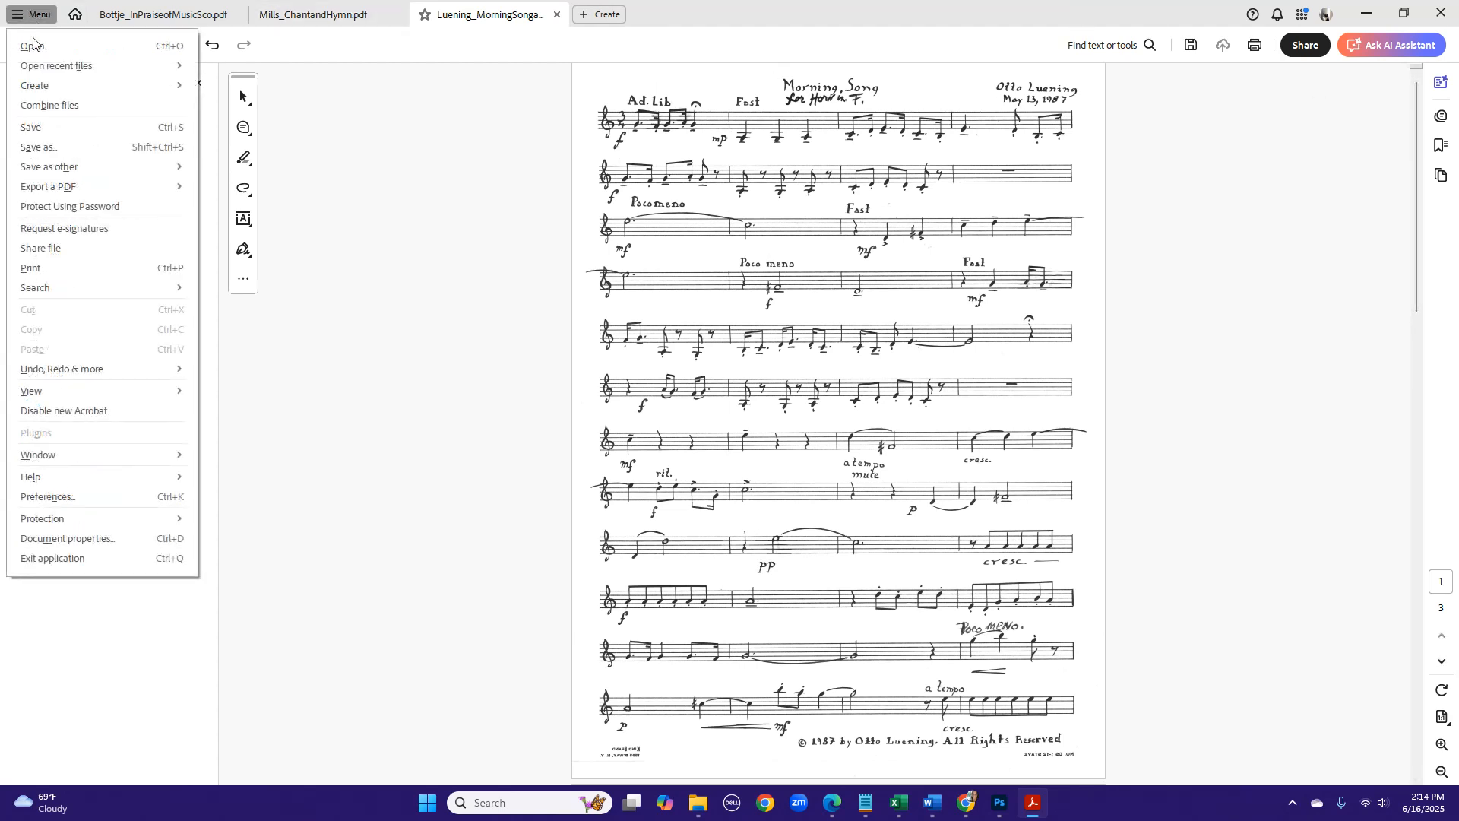
{"action": "left_click", "coordinate": [35, 126]}
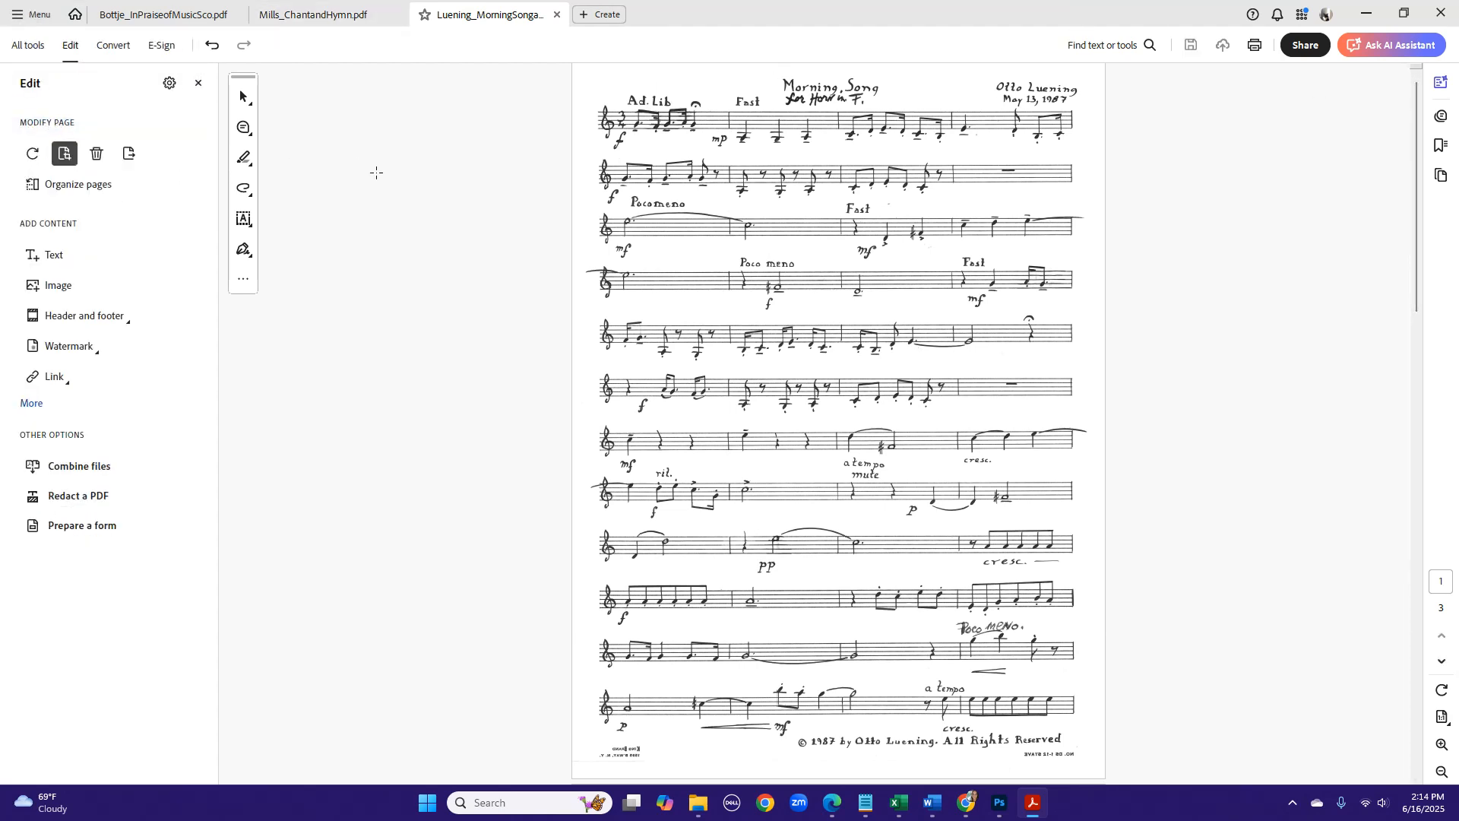
- Show the rulers and check the cropped size of the pages in the score
{"action": "key", "text": "ctrl+r"}
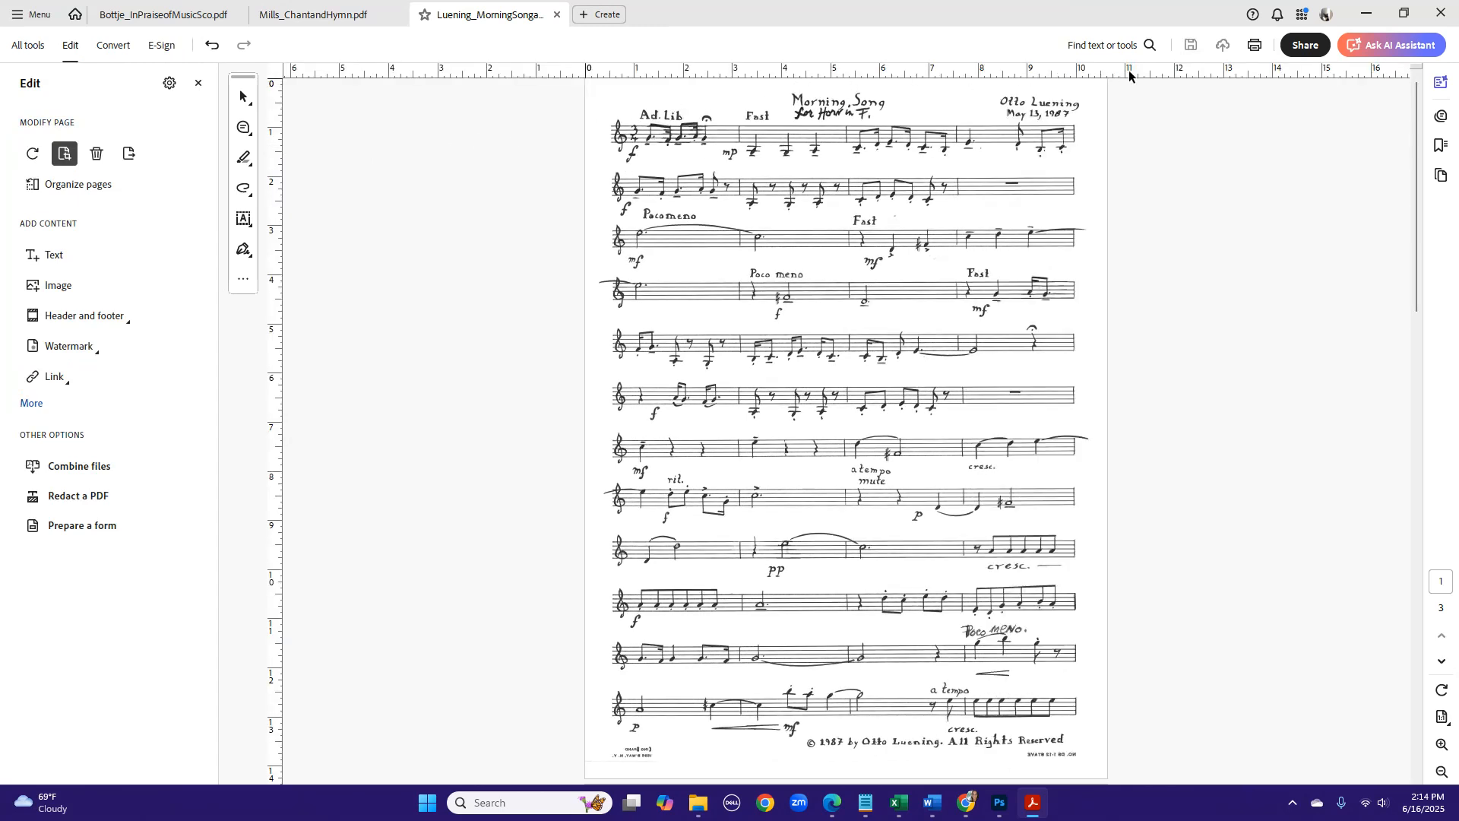
{"action": "left_click_drag", "start_coordinate": [1414, 305], "coordinate": [1402, 181]}
{"action": "left_click", "coordinate": [1442, 661]}
{"action": "left_click", "coordinate": [1442, 663]}
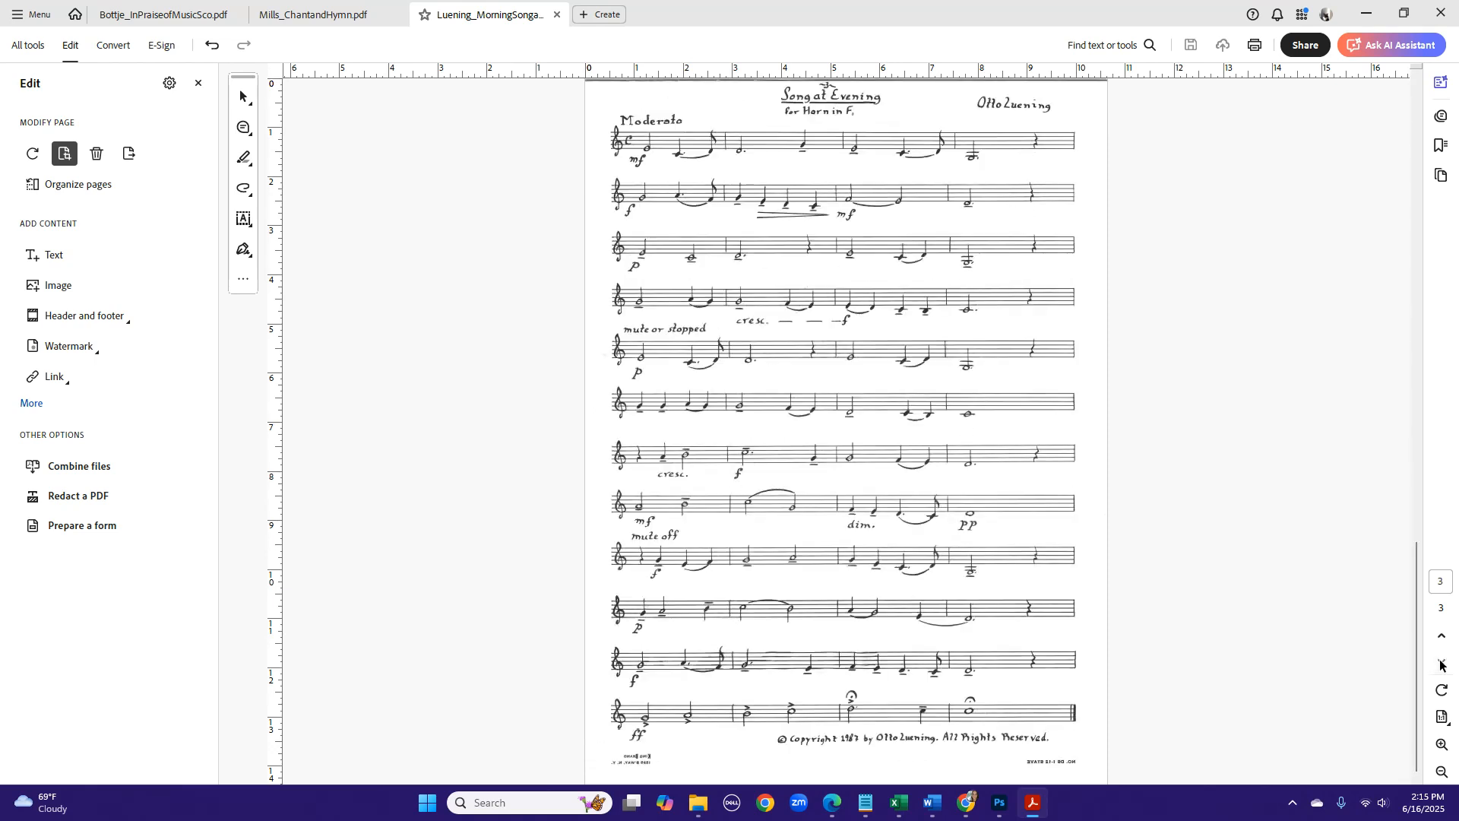
{"action": "left_click", "coordinate": [1437, 642]}
{"action": "left_click", "coordinate": [1437, 642]}
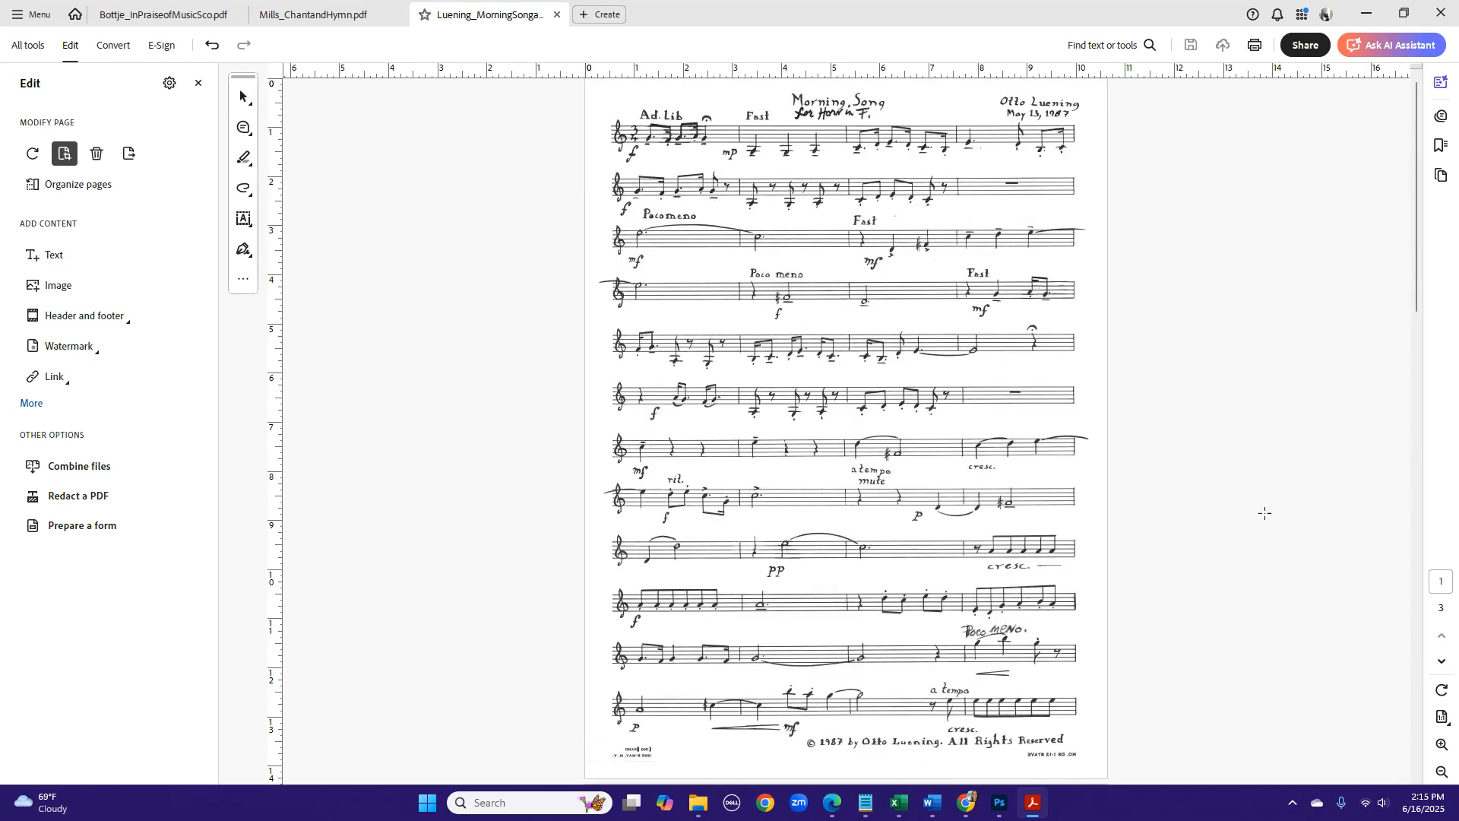
- Start exporting the horn score PDF as JPEG images and browse to the scan drafts folder on the Desktop
{"action": "left_click", "coordinate": [43, 18]}
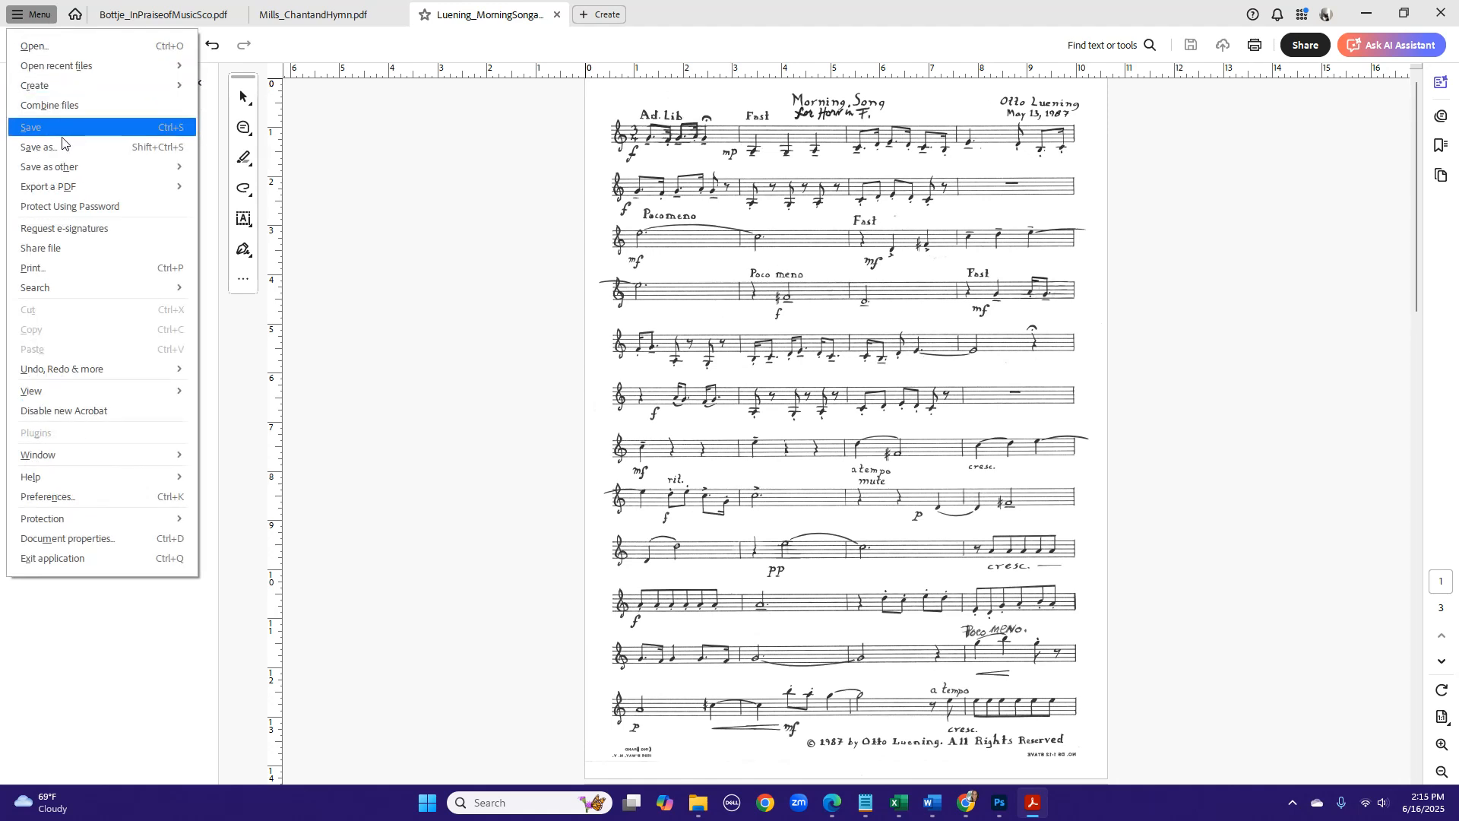
{"action": "mouse_move", "coordinate": [73, 196]}
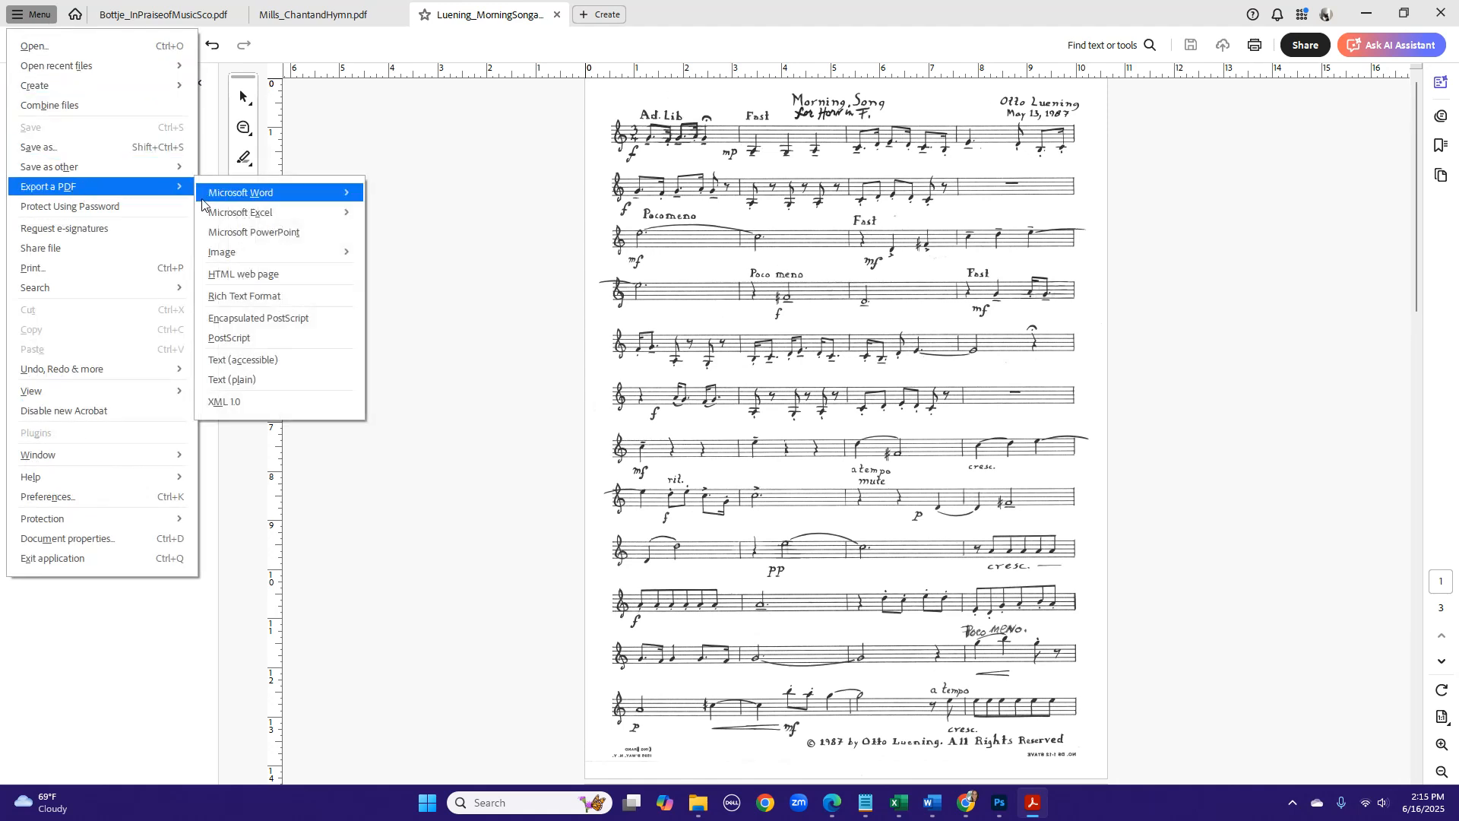
{"action": "mouse_move", "coordinate": [324, 261]}
{"action": "left_click", "coordinate": [387, 260]}
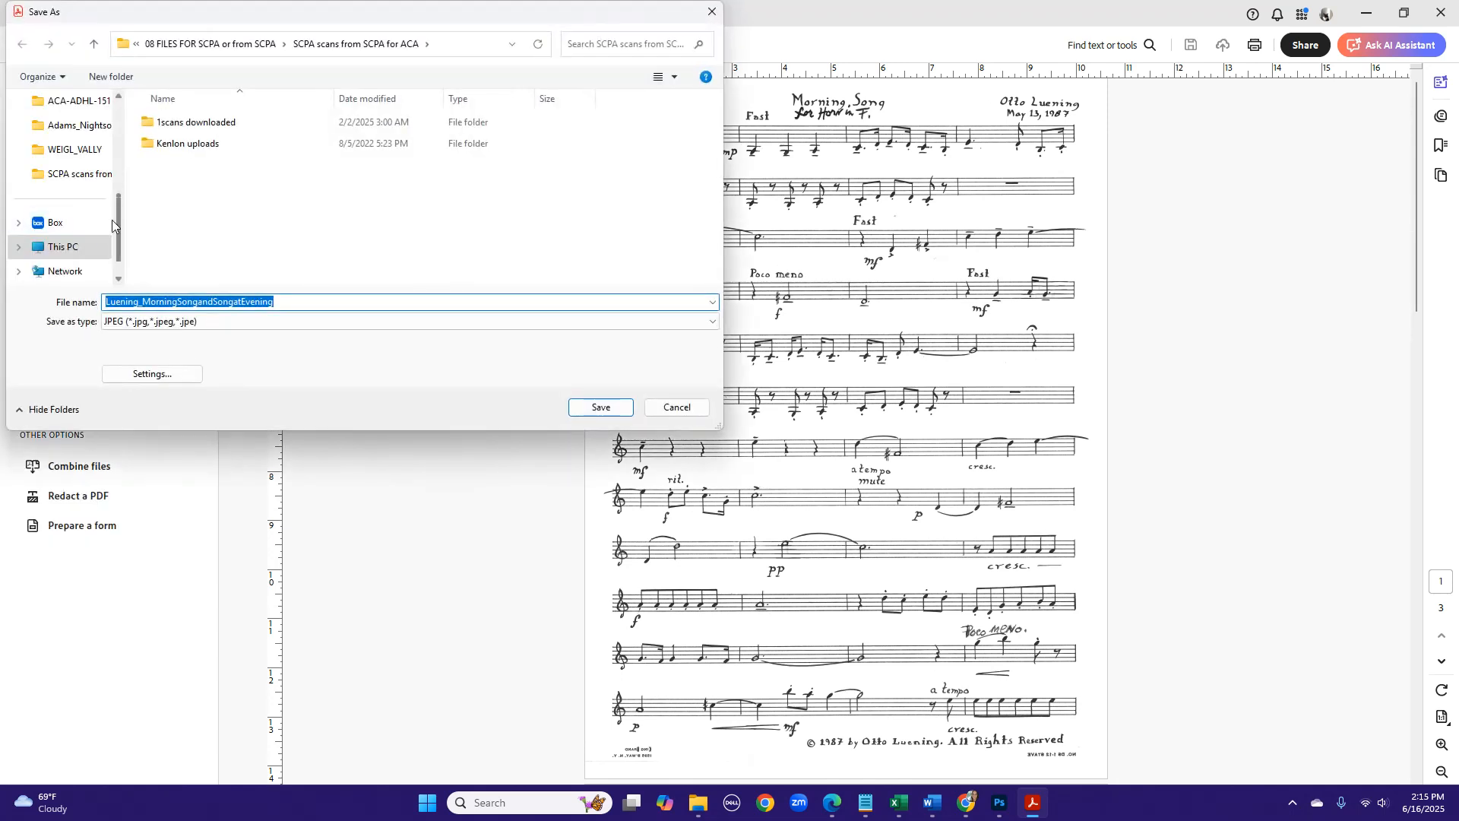
{"action": "scroll", "coordinate": [103, 164], "scroll_direction": "up", "scroll_amount": 5}
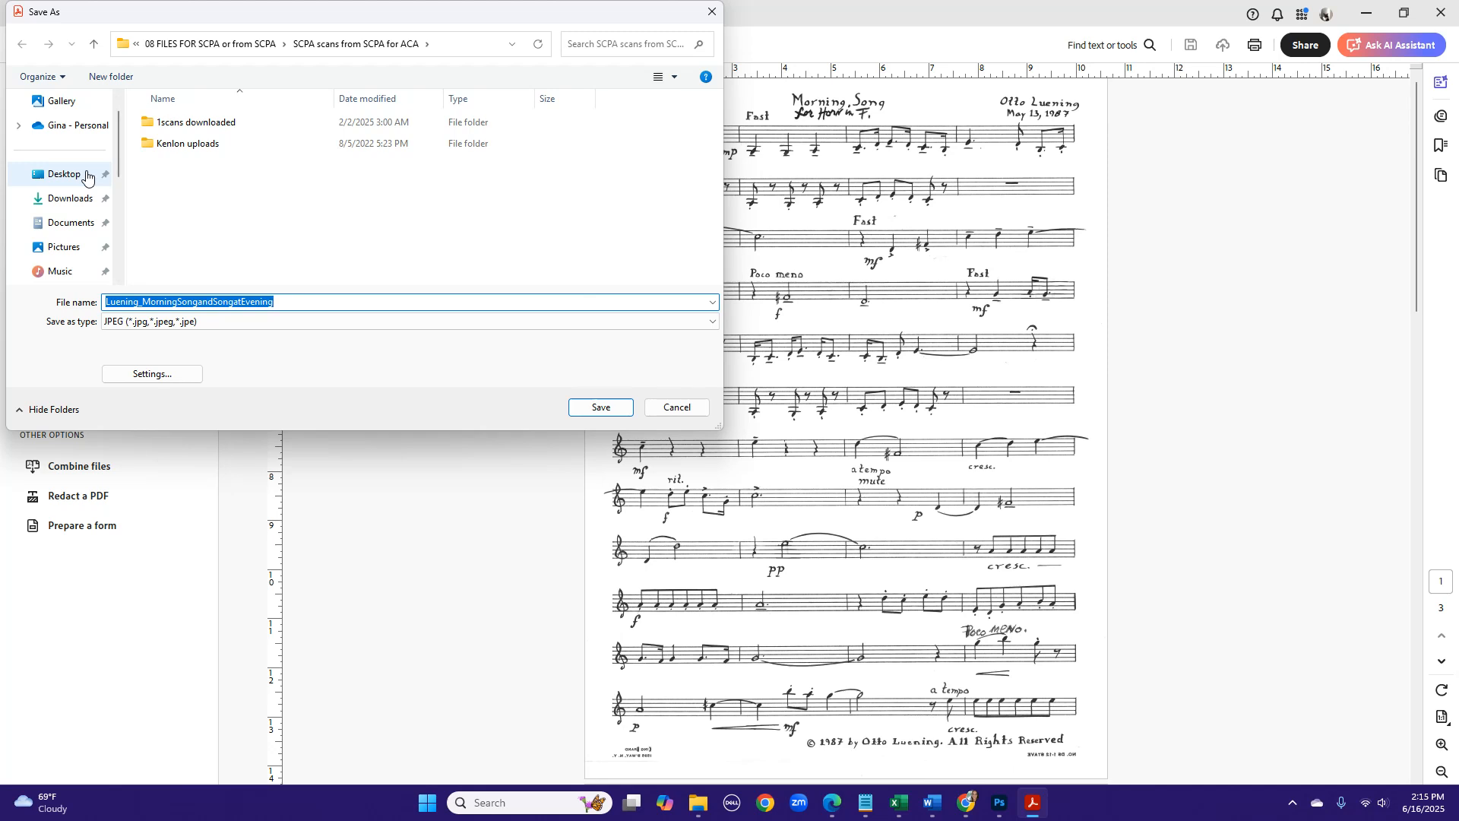
{"action": "left_click", "coordinate": [64, 174]}
{"action": "scroll", "coordinate": [179, 217], "scroll_direction": "down", "scroll_amount": 3}
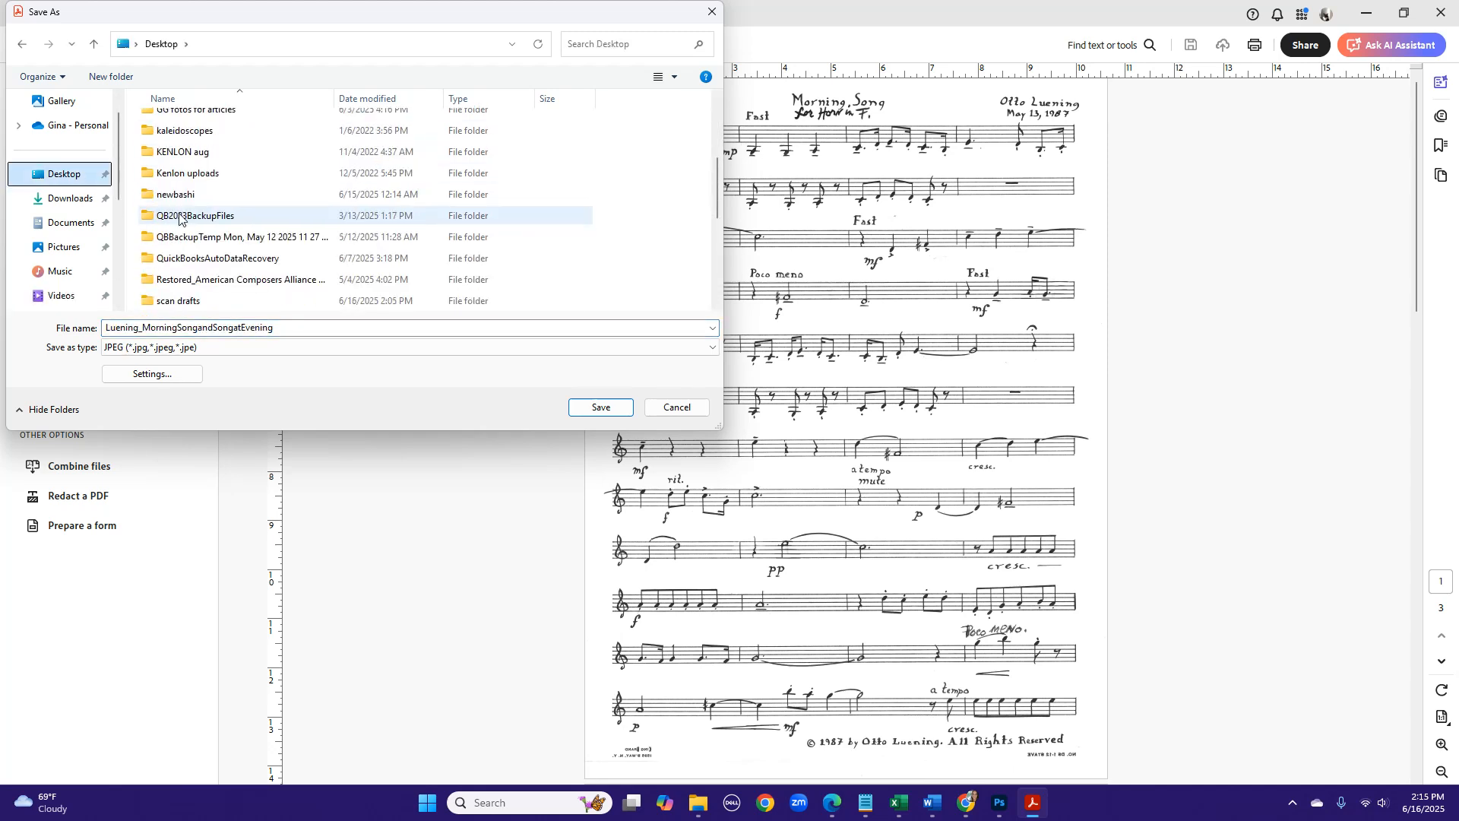
{"action": "scroll", "coordinate": [179, 217], "scroll_direction": "down", "scroll_amount": 2}
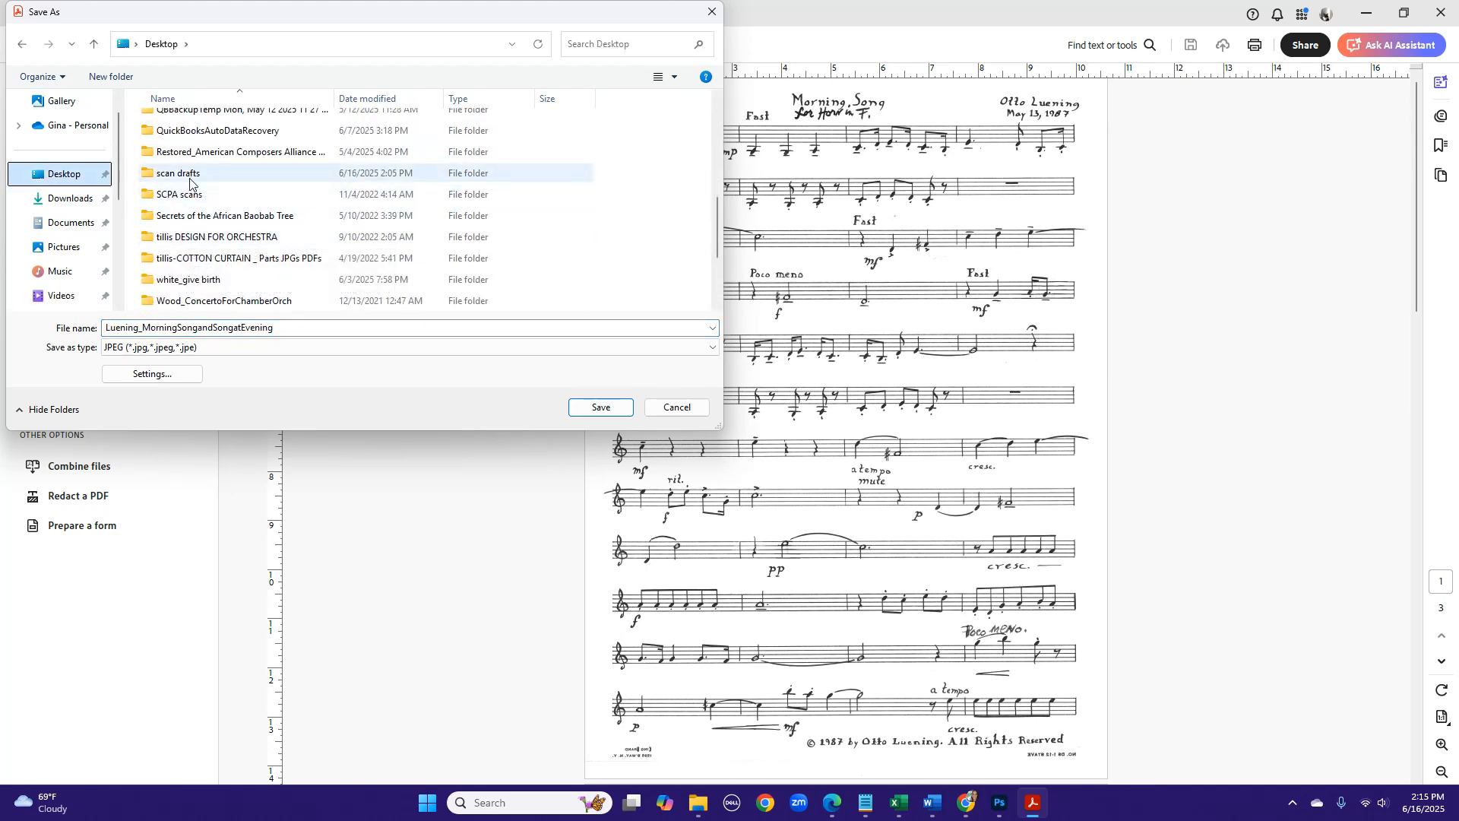
{"action": "double_click", "coordinate": [190, 174]}
- Create a new folder inside scan drafts and save the JPEG page images into it
{"action": "left_click", "coordinate": [111, 77]}
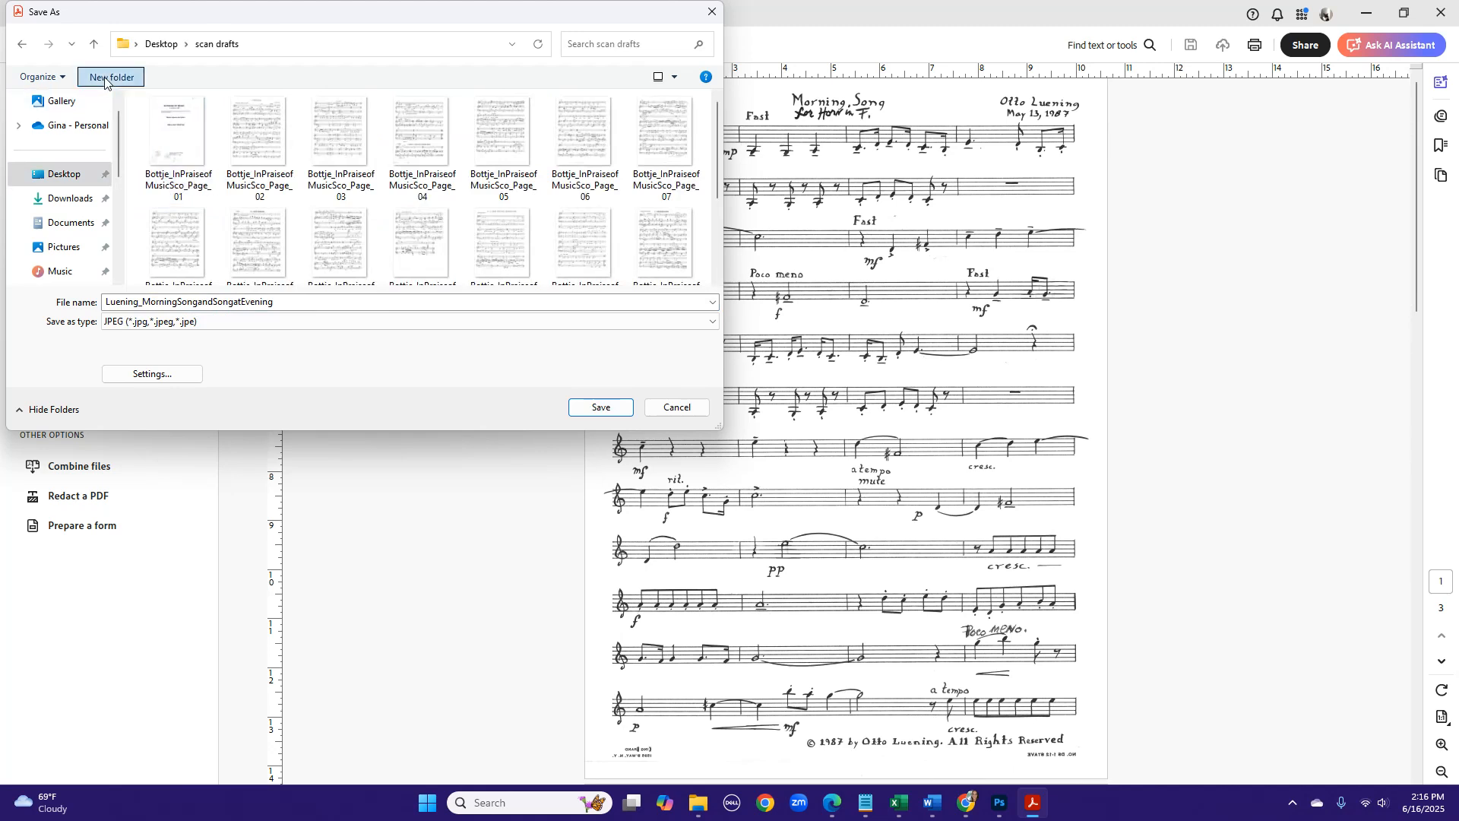
{"action": "double_click", "coordinate": [184, 131]}
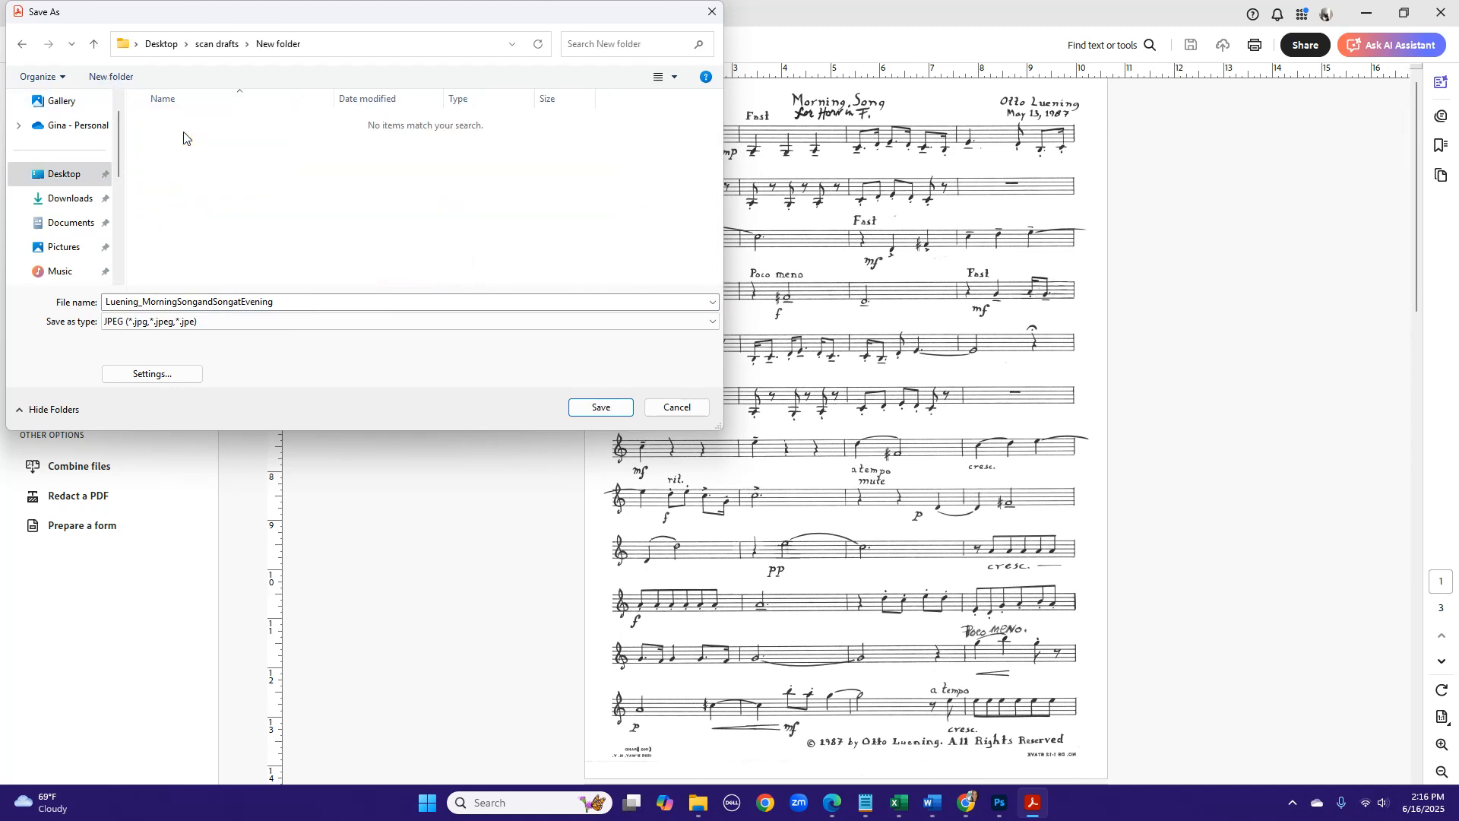
{"action": "left_click", "coordinate": [595, 409]}
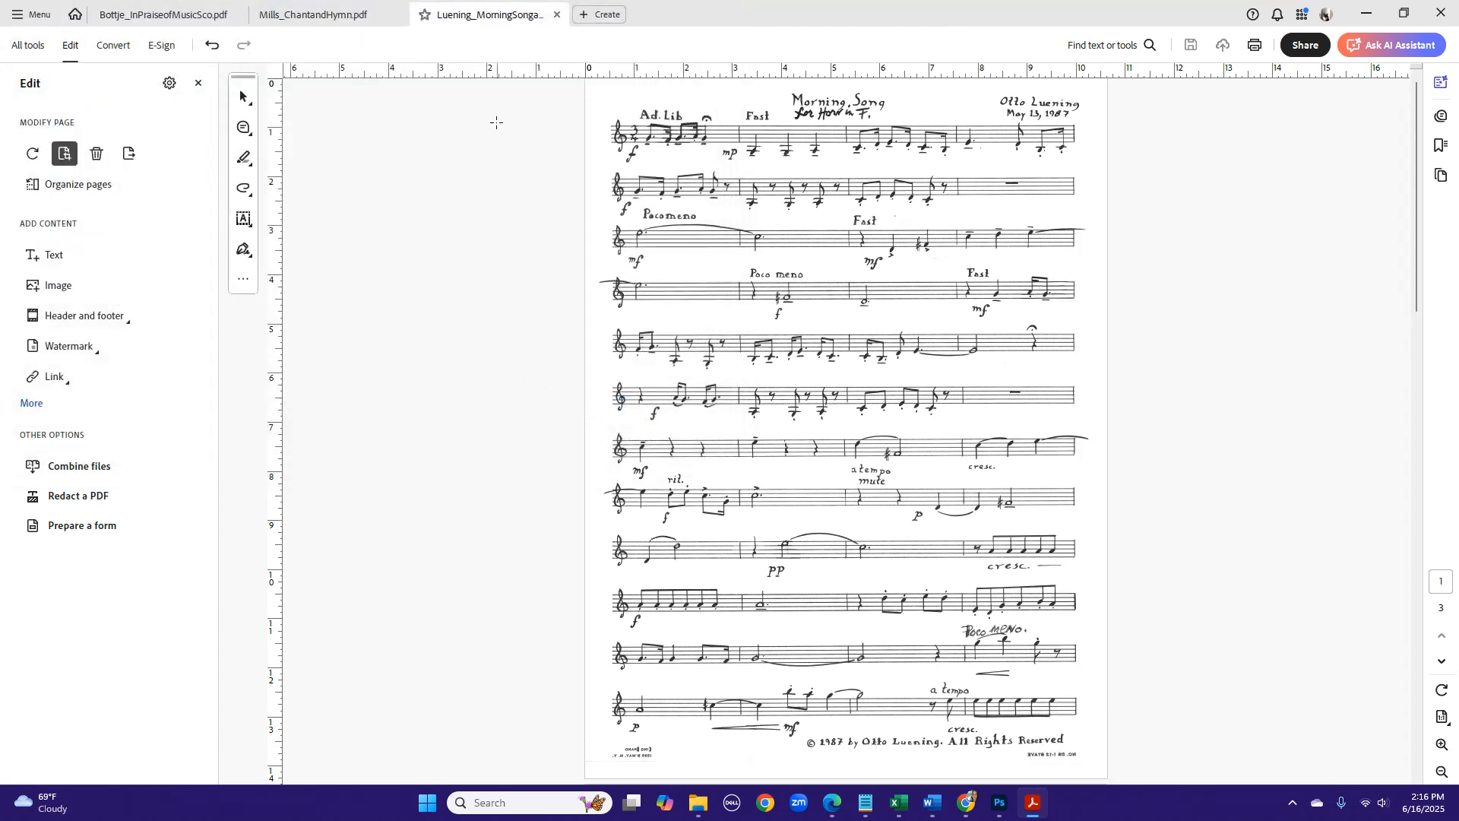
- Close the Morning Song and Chant and Hymn PDFs and switch to Photoshop
{"action": "left_click", "coordinate": [559, 15]}
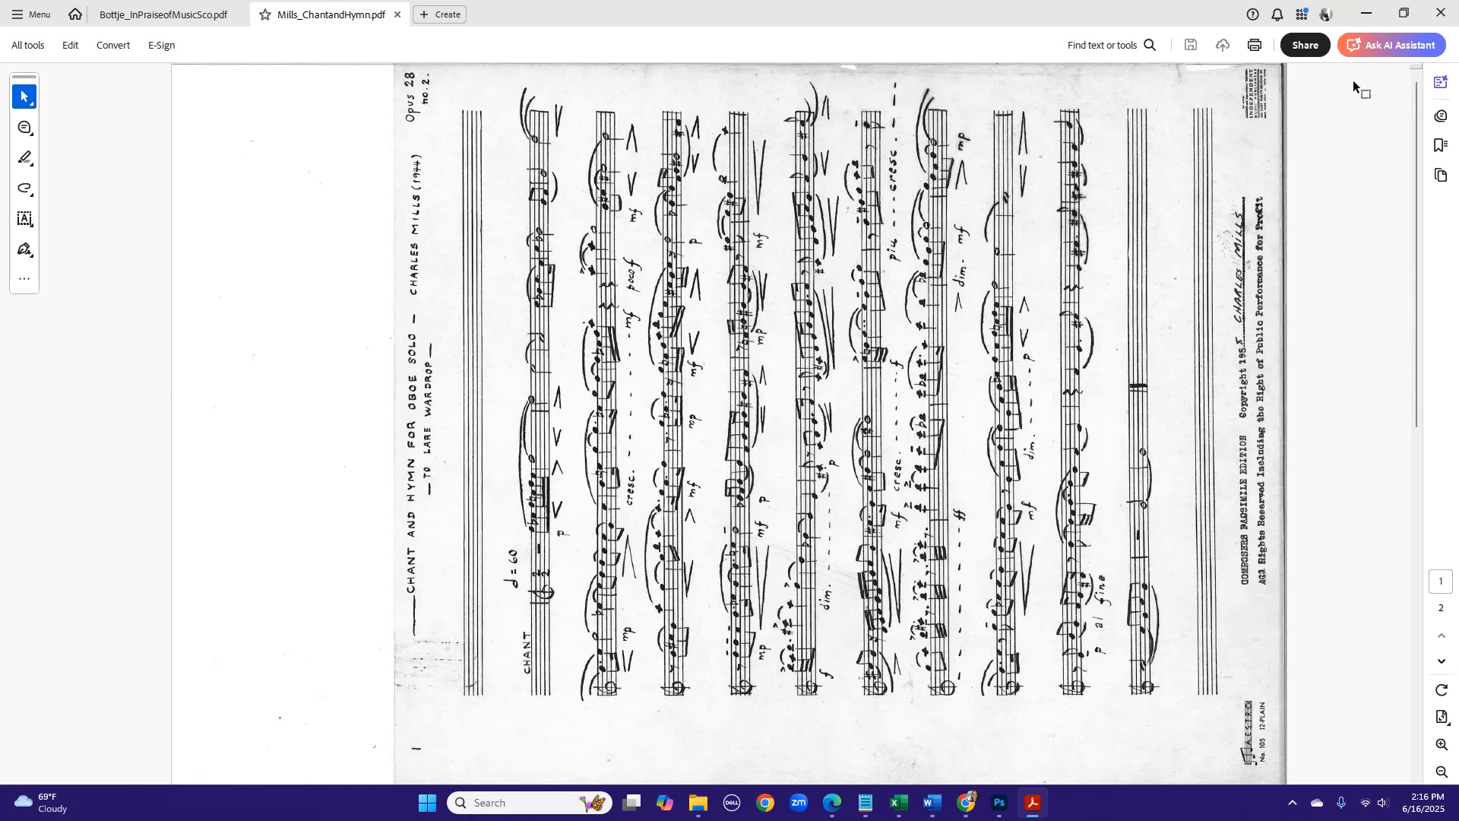
{"action": "left_click", "coordinate": [398, 15]}
{"action": "left_click", "coordinate": [1365, 13]}
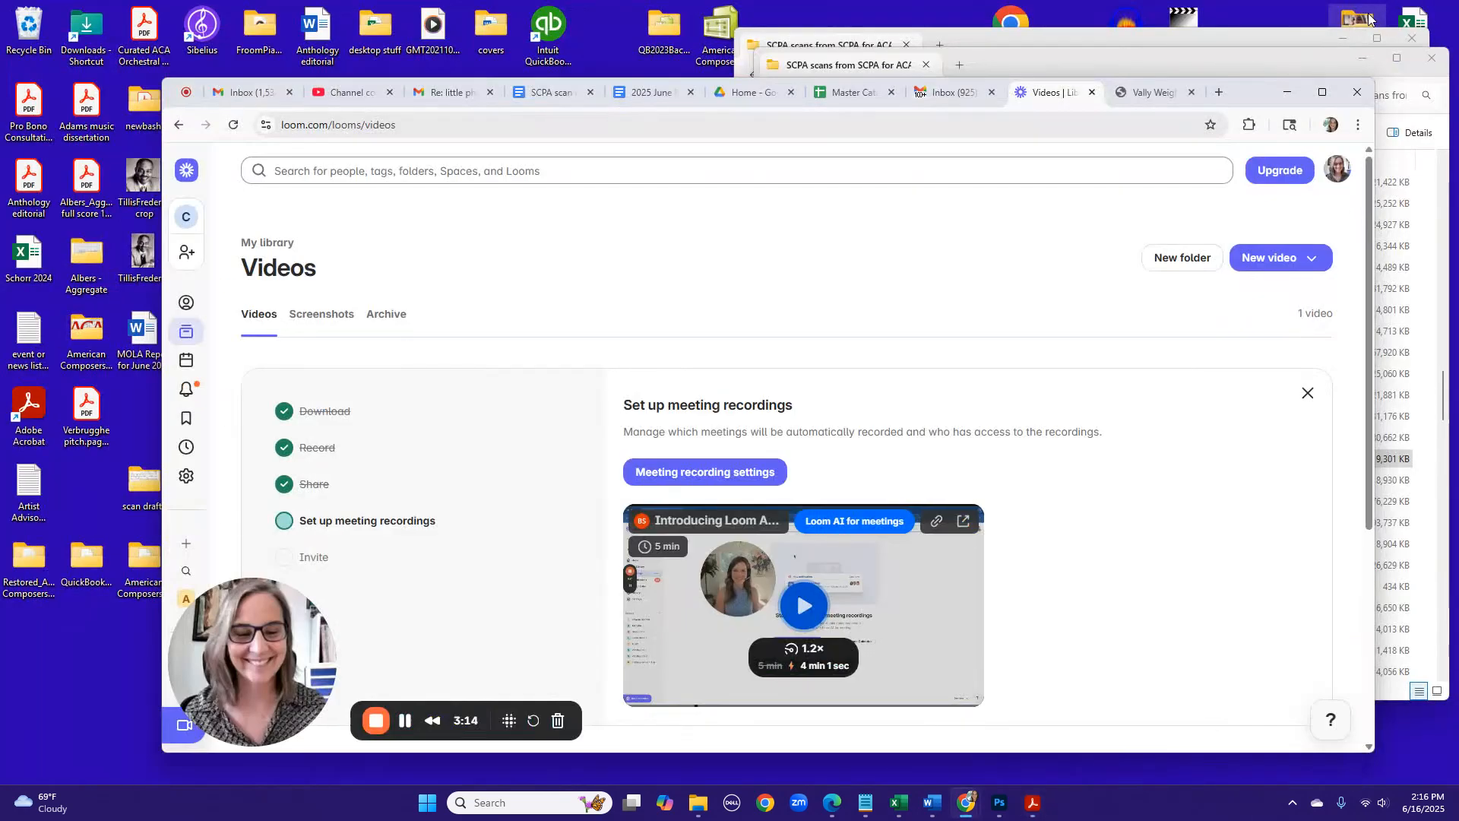
{"action": "left_click", "coordinate": [998, 802]}
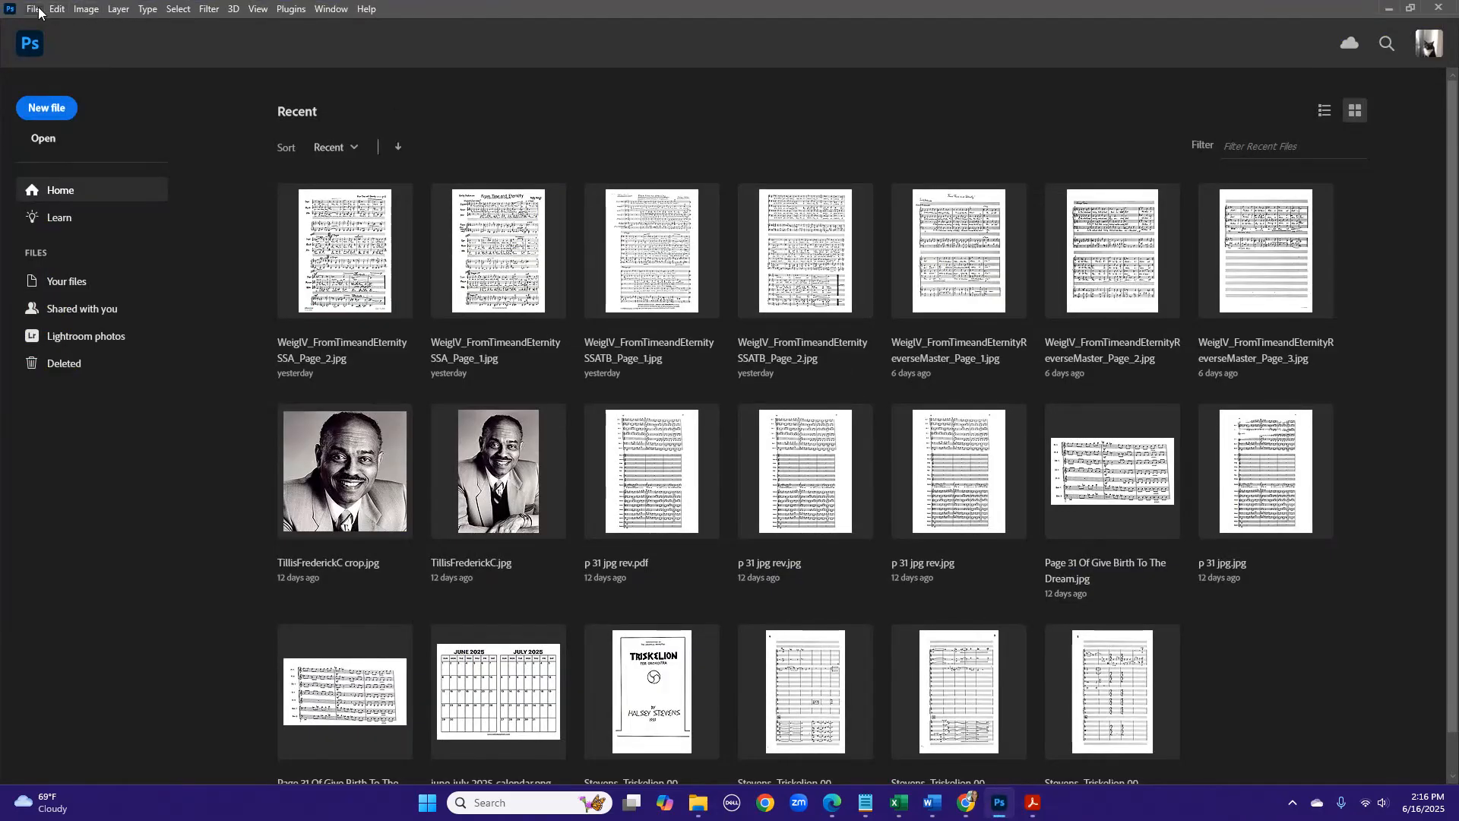
- Open the three exported JPEG pages of the horn score from the new folder inside scan drafts on the Desktop
{"action": "left_click", "coordinate": [34, 9]}
{"action": "left_click", "coordinate": [41, 39]}
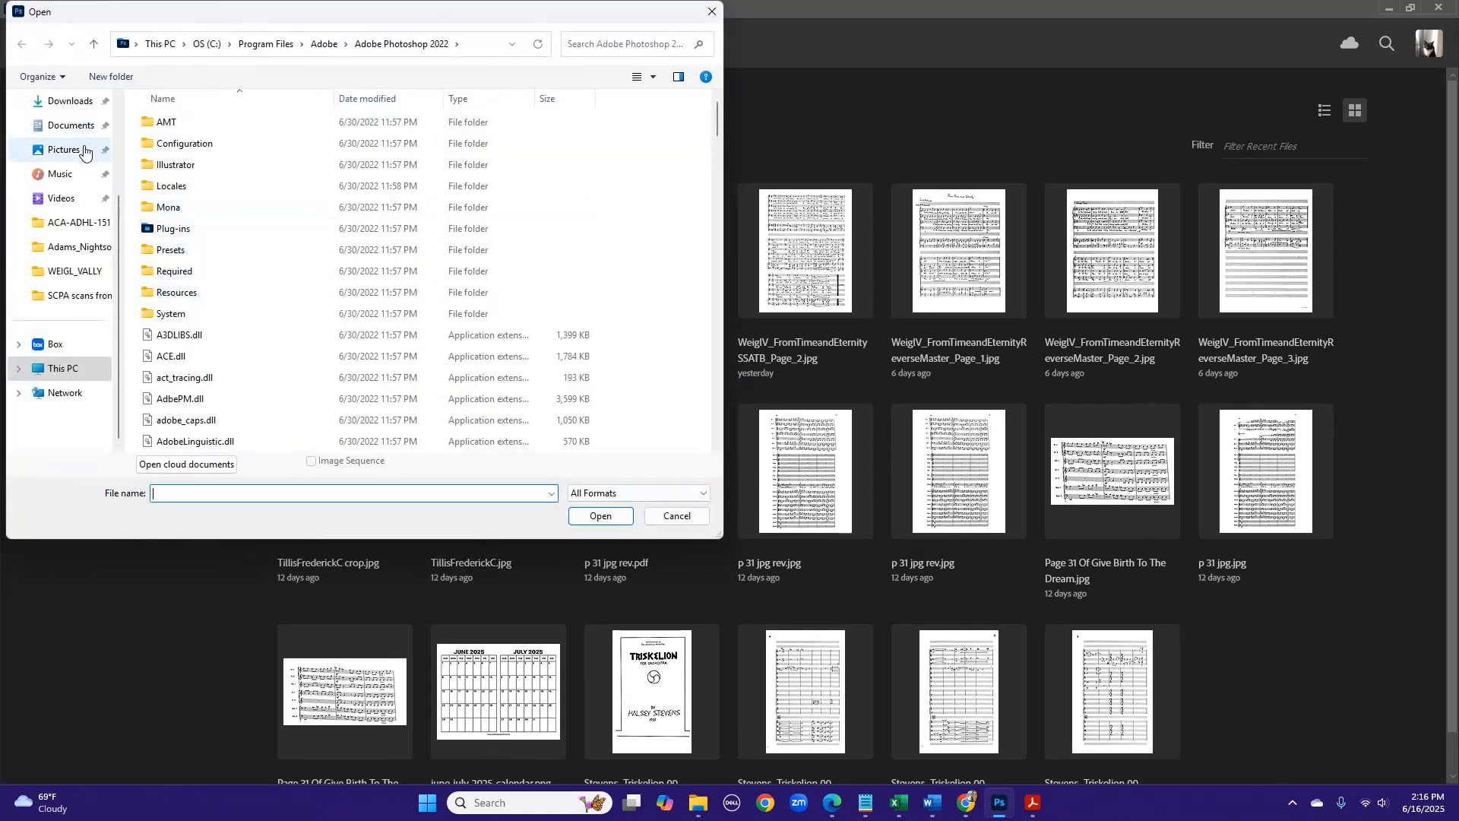
{"action": "scroll", "coordinate": [64, 205], "scroll_direction": "up", "scroll_amount": 3}
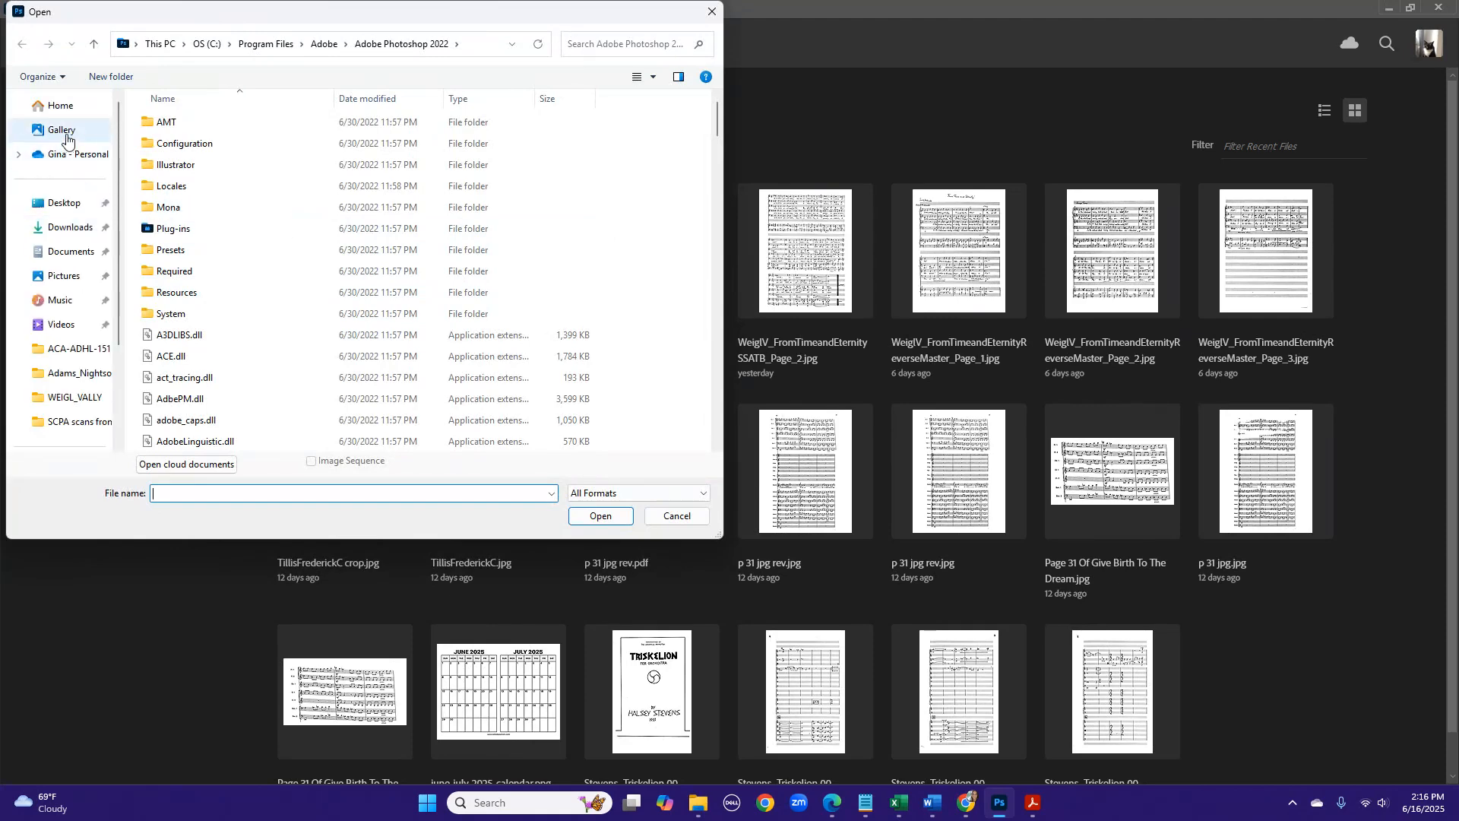
{"action": "left_click", "coordinate": [64, 202]}
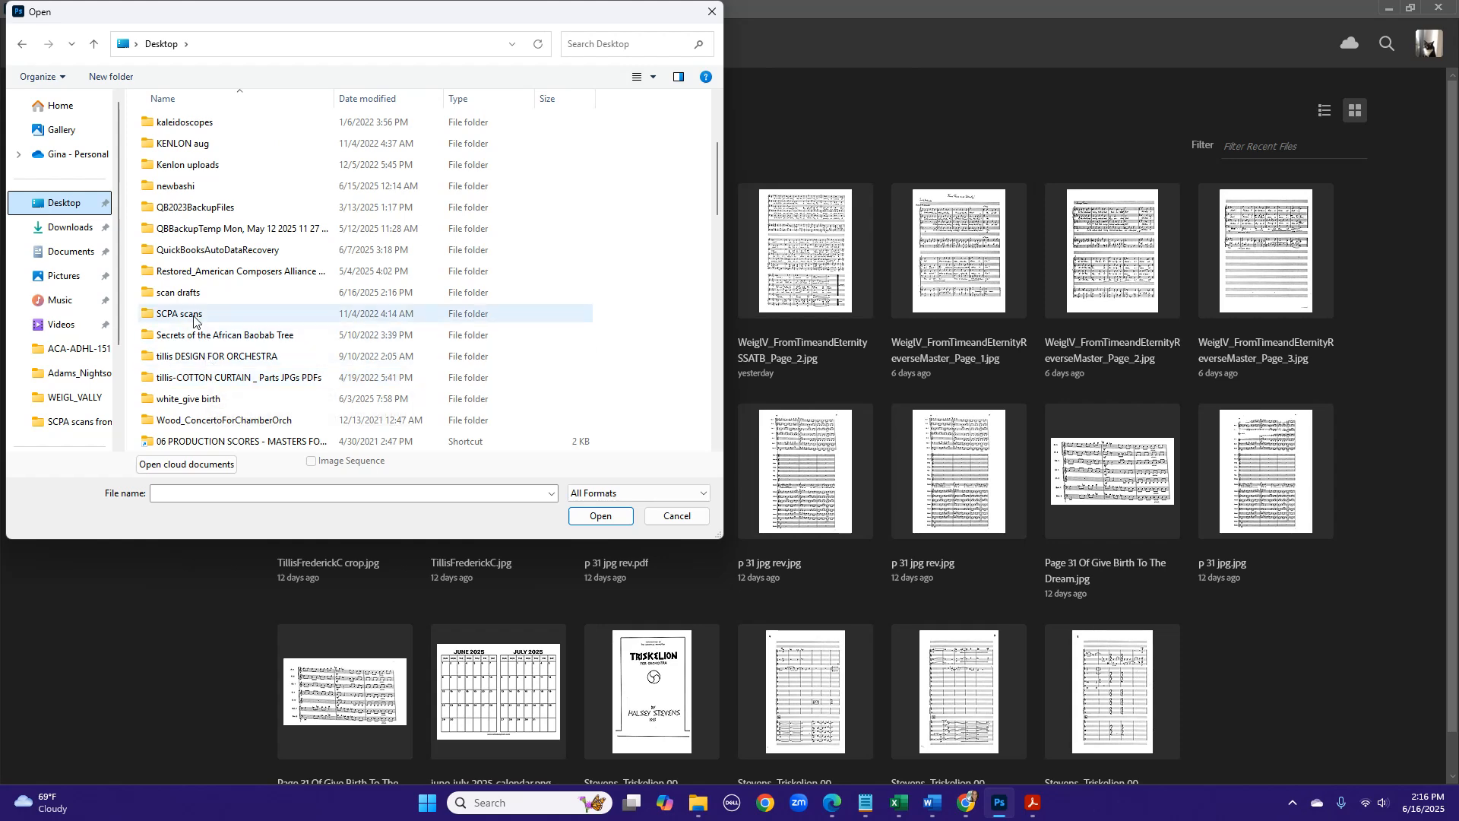
{"action": "double_click", "coordinate": [179, 293]}
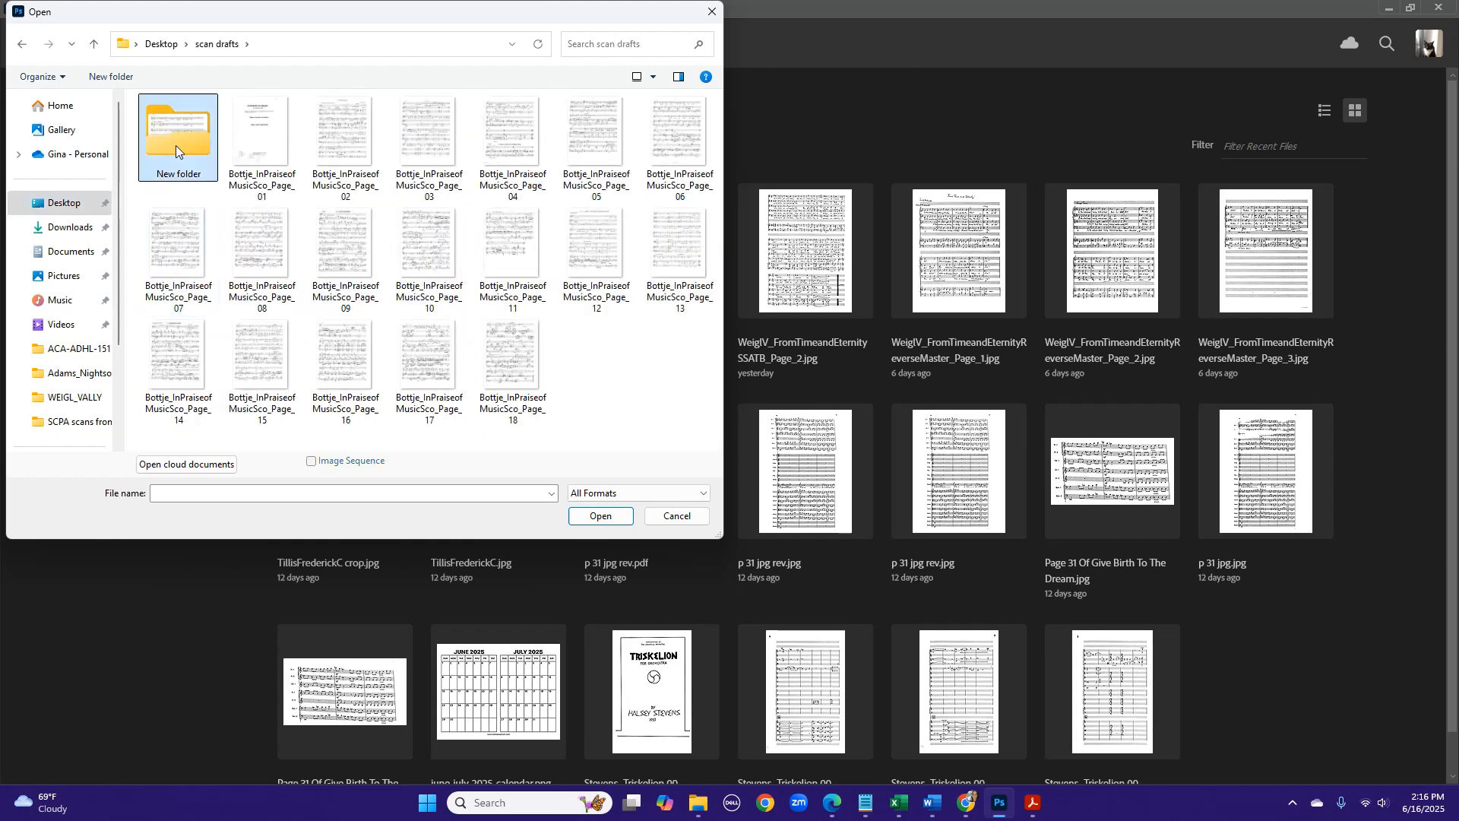
{"action": "double_click", "coordinate": [175, 144]}
{"action": "left_click", "coordinate": [176, 145]}
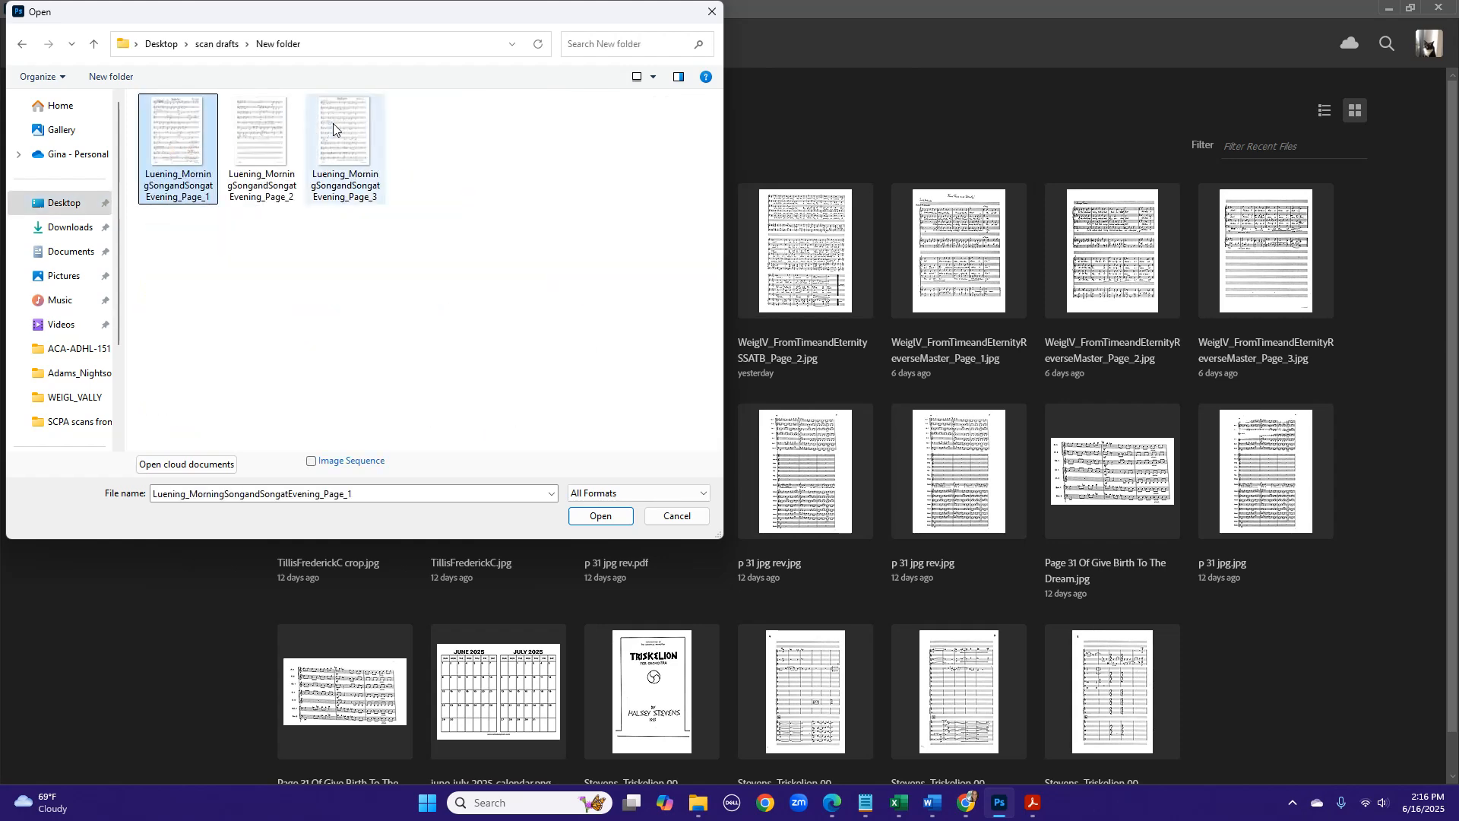
{"action": "left_click", "coordinate": [333, 129], "text": "shift"}
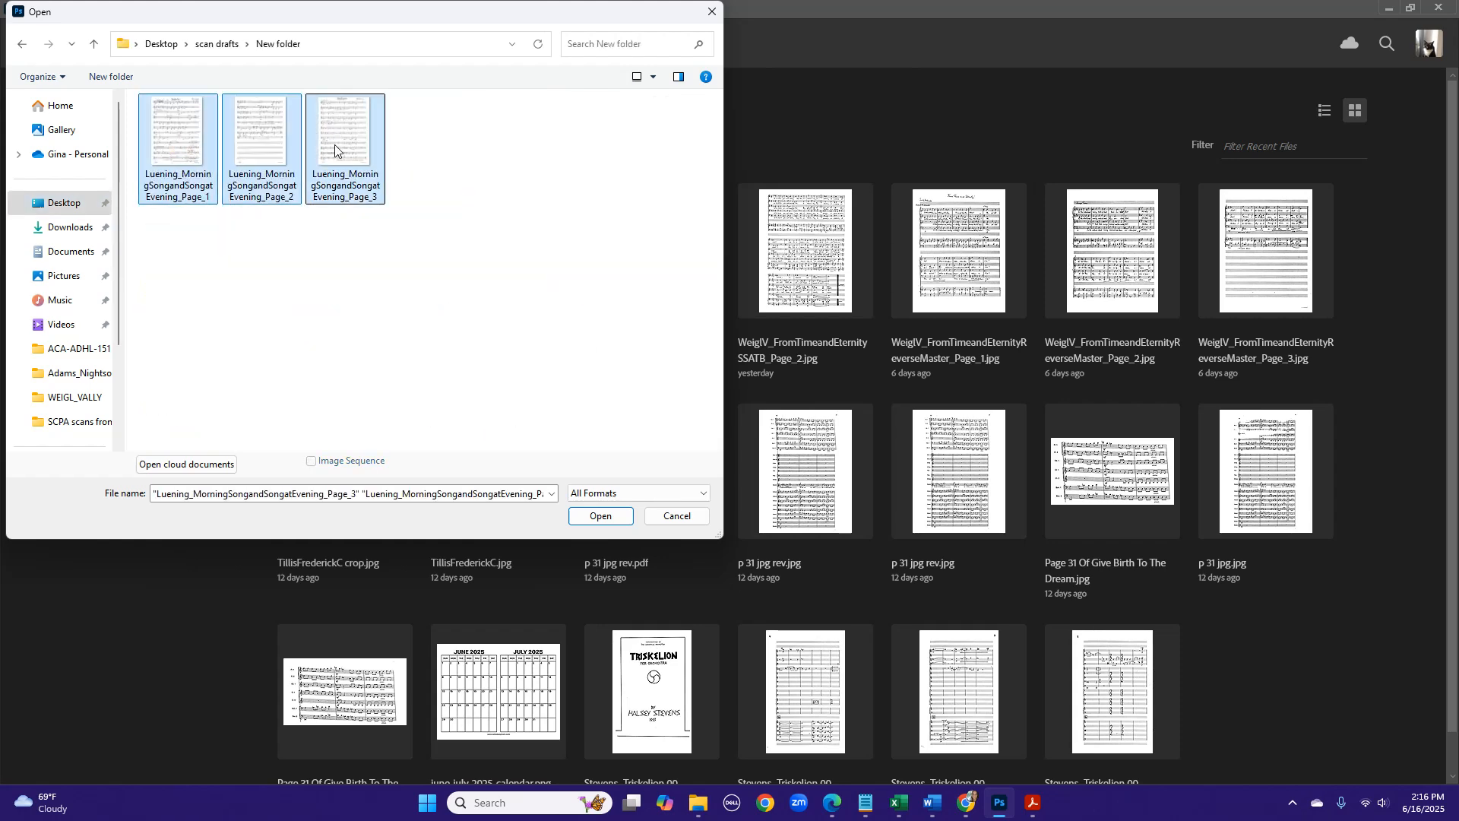
{"action": "left_click", "coordinate": [582, 513]}
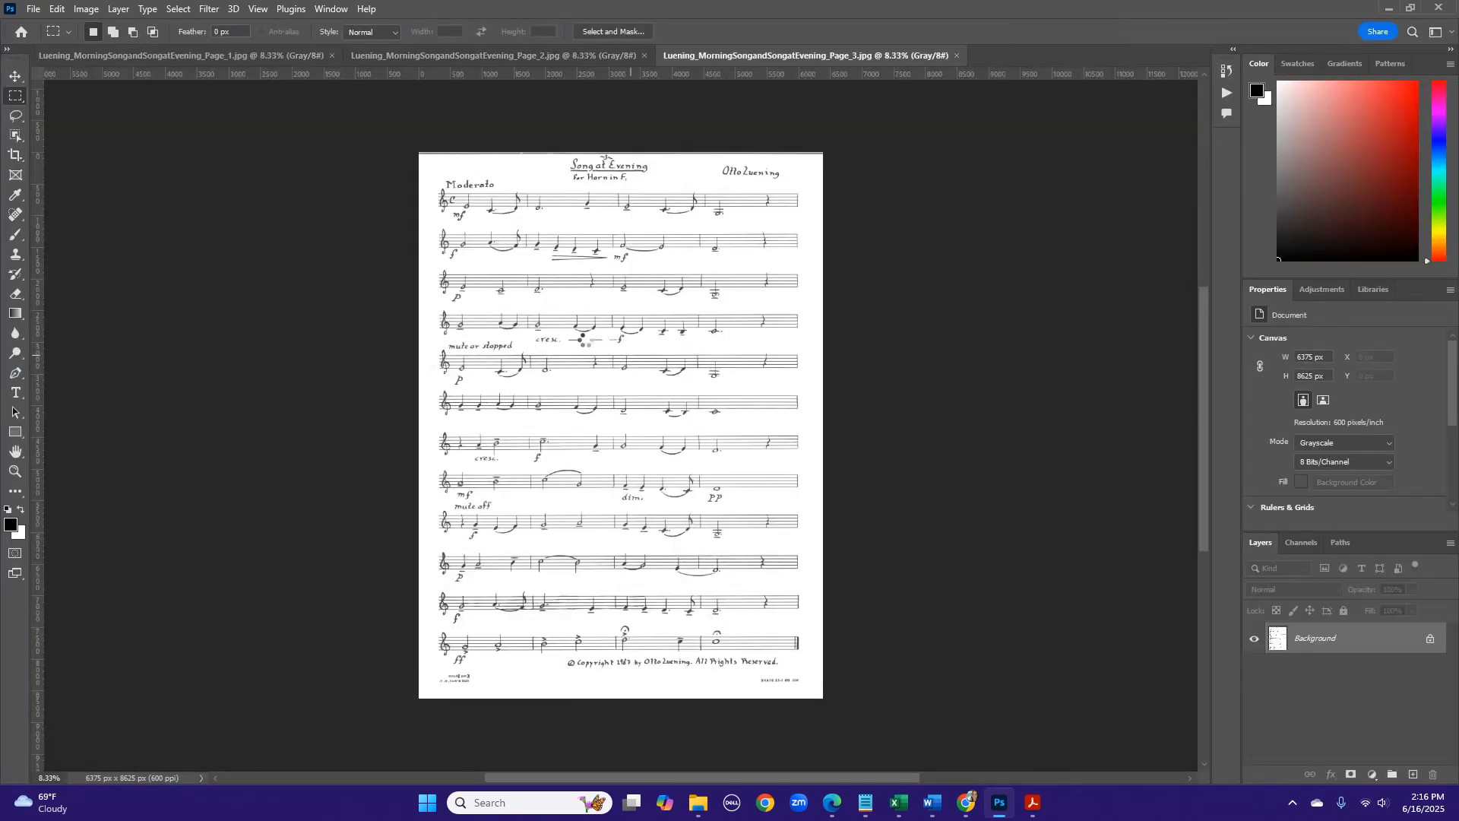
- Set the canvas height of page 3 to 9000 pixels
{"action": "left_click", "coordinate": [87, 9]}
{"action": "left_click", "coordinate": [115, 136]}
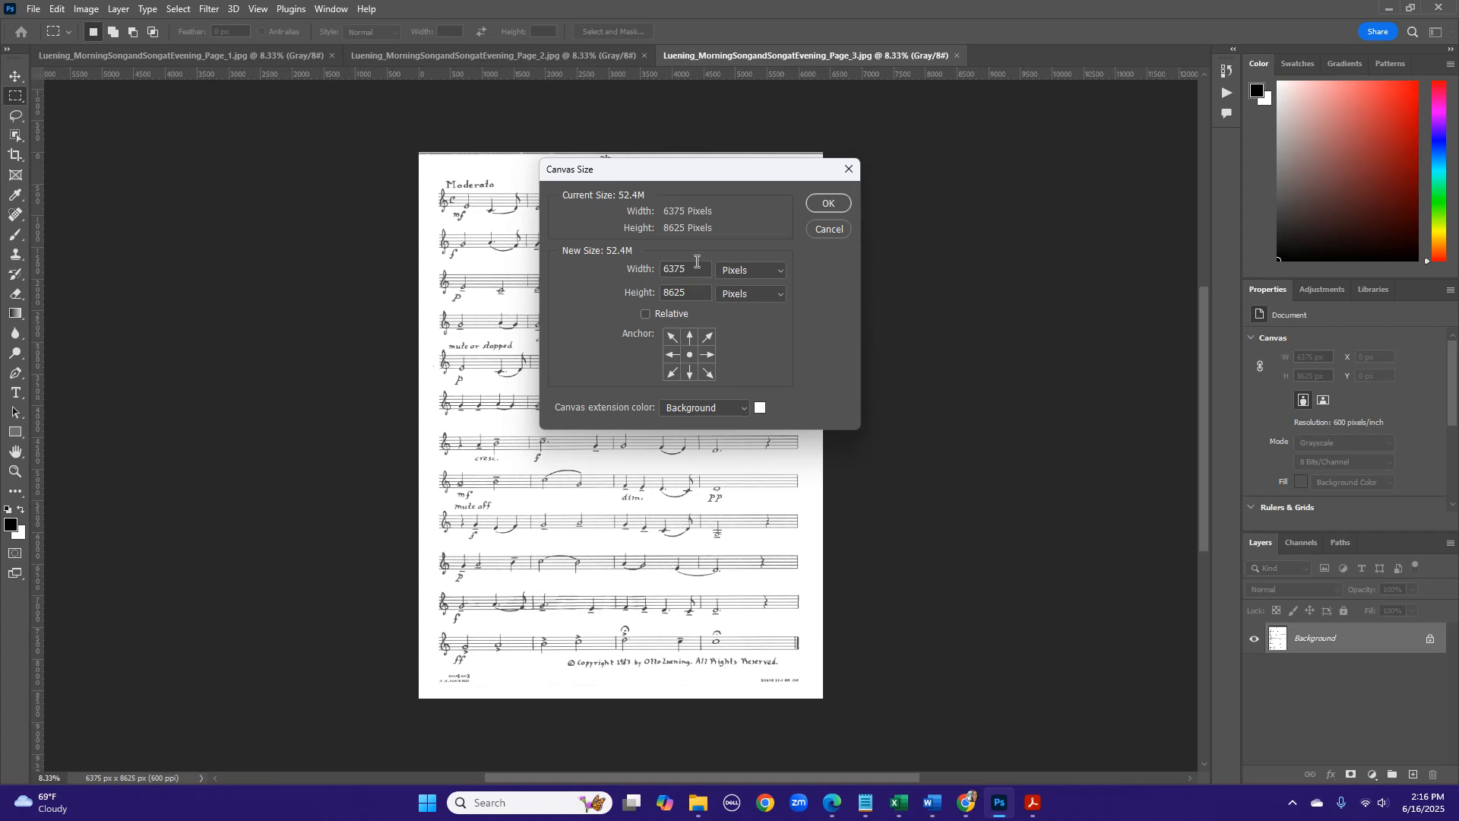
{"action": "key", "text": "Tab"}
{"action": "type", "text": "9000"}
{"action": "left_click", "coordinate": [819, 205]}
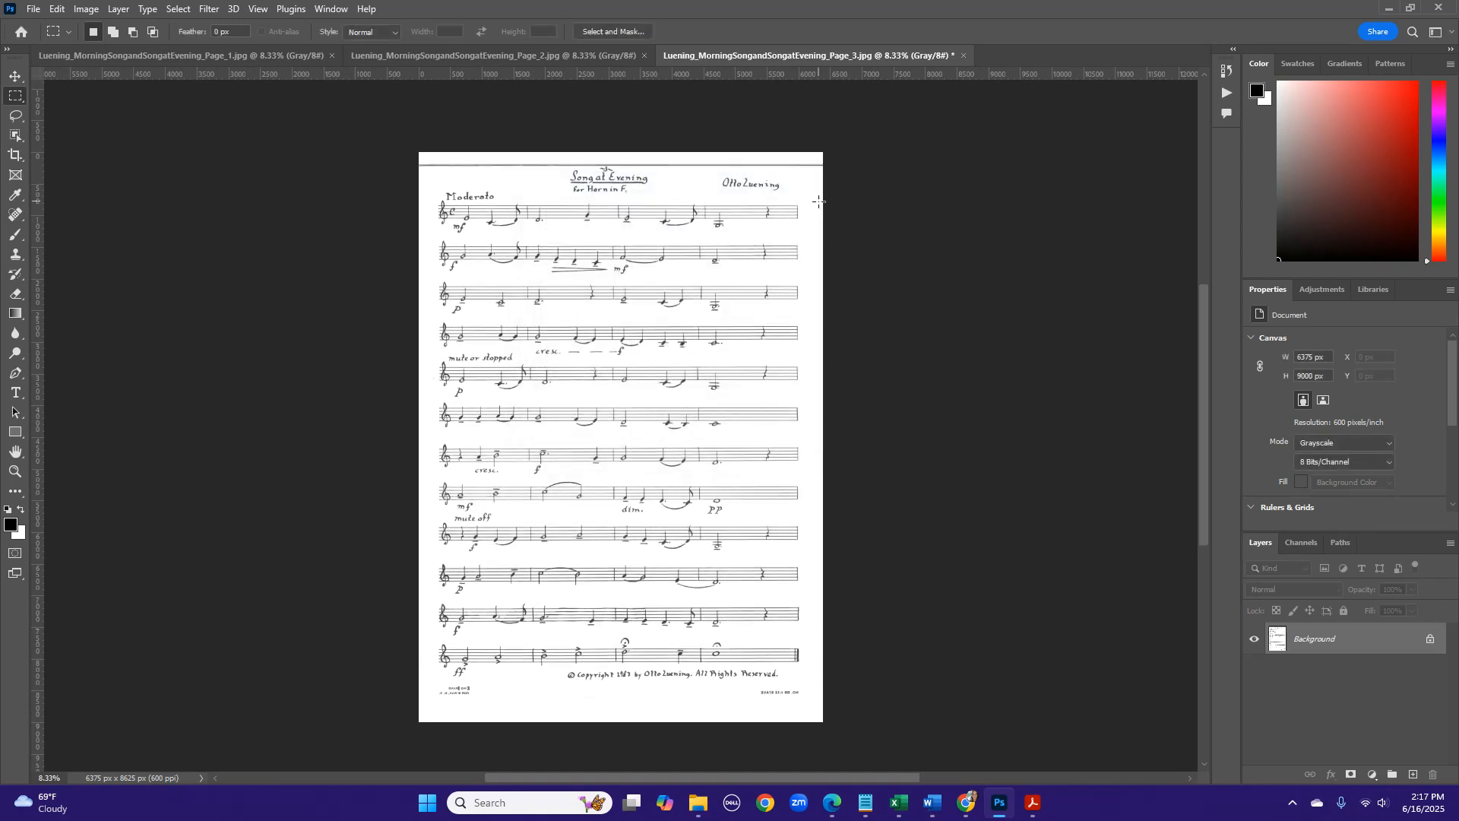
- Clone Stamp with a 136 px brush over the line above the title and the small print at both lower corners of page 3
{"action": "left_click", "coordinate": [15, 258]}
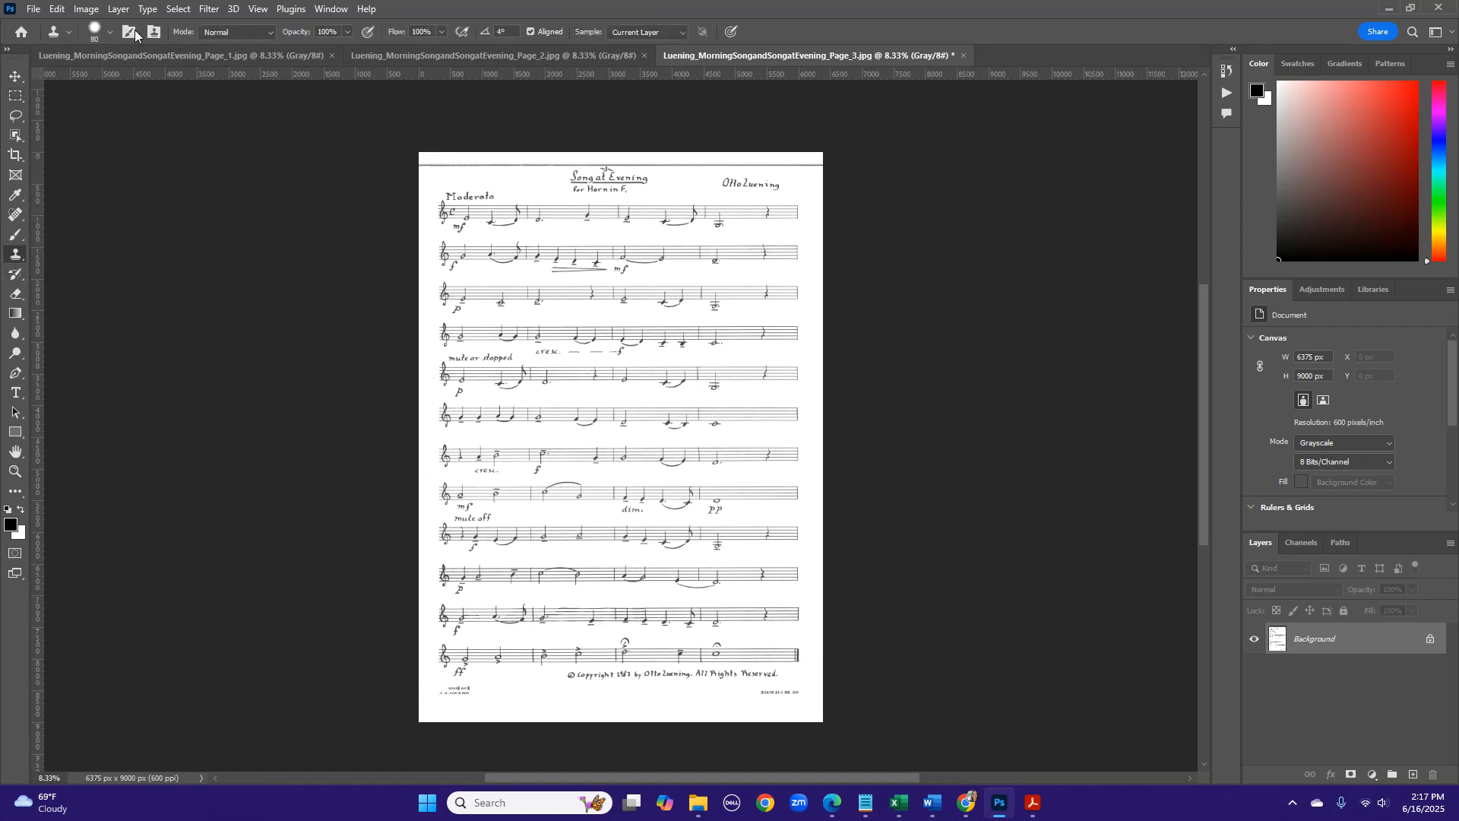
{"action": "left_click", "coordinate": [107, 34]}
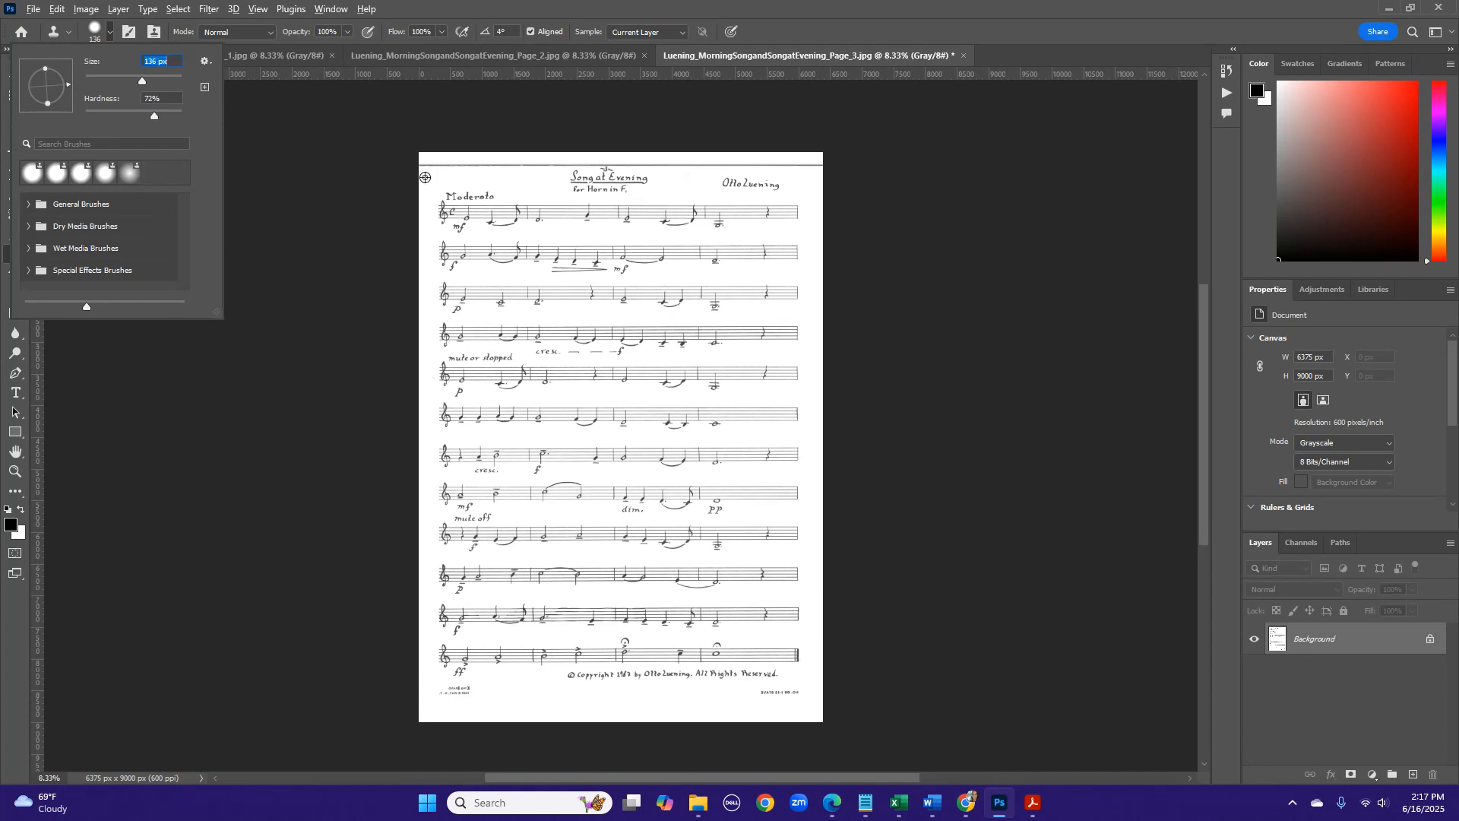
{"action": "left_click", "coordinate": [426, 177], "text": "alt"}
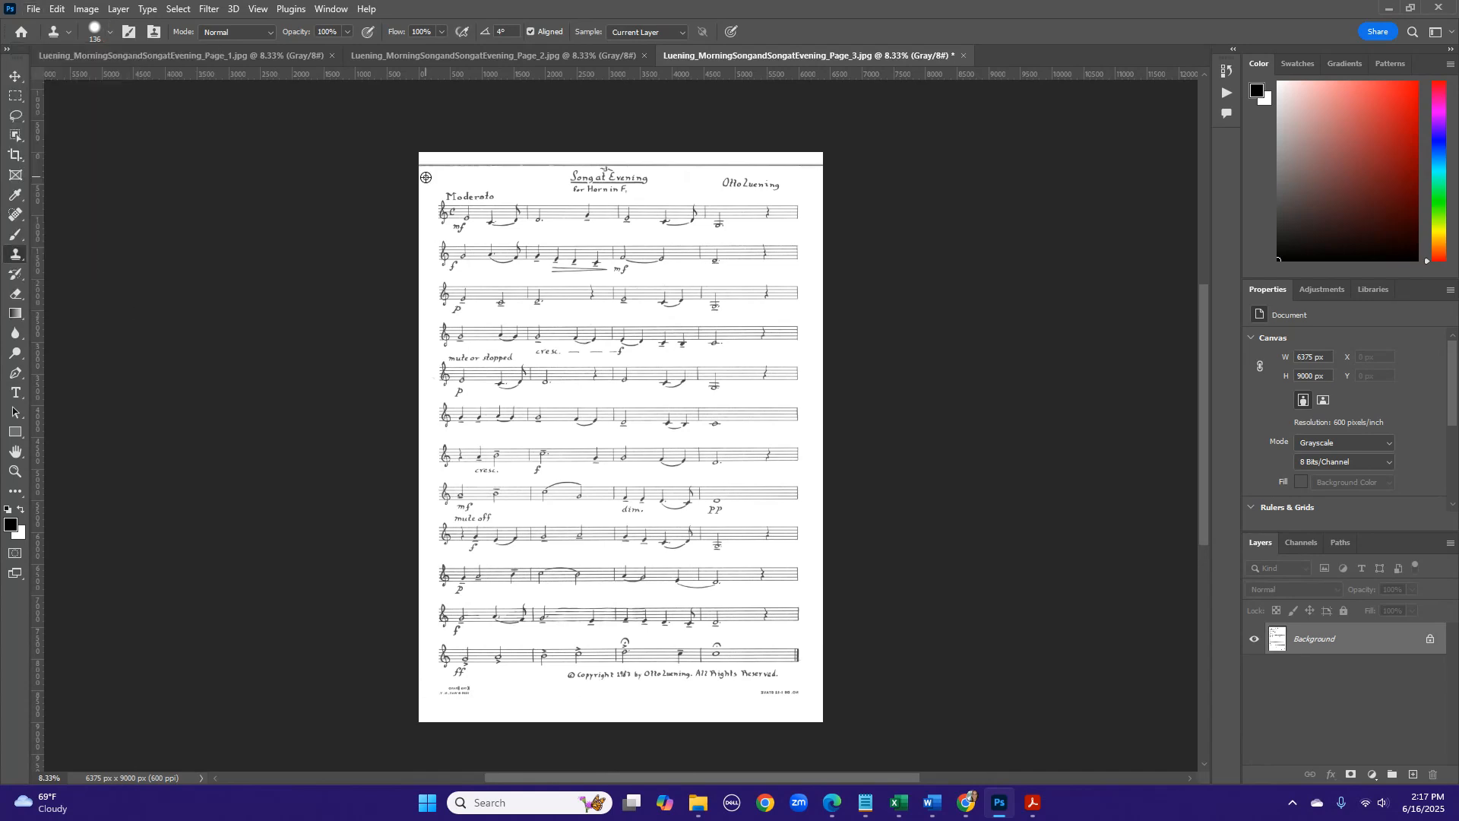
{"action": "left_click", "coordinate": [517, 532]}
{"action": "left_click_drag", "start_coordinate": [468, 164], "coordinate": [804, 164]}
{"action": "left_click_drag", "start_coordinate": [452, 687], "coordinate": [468, 694]}
{"action": "left_click_drag", "start_coordinate": [764, 694], "coordinate": [799, 689]}
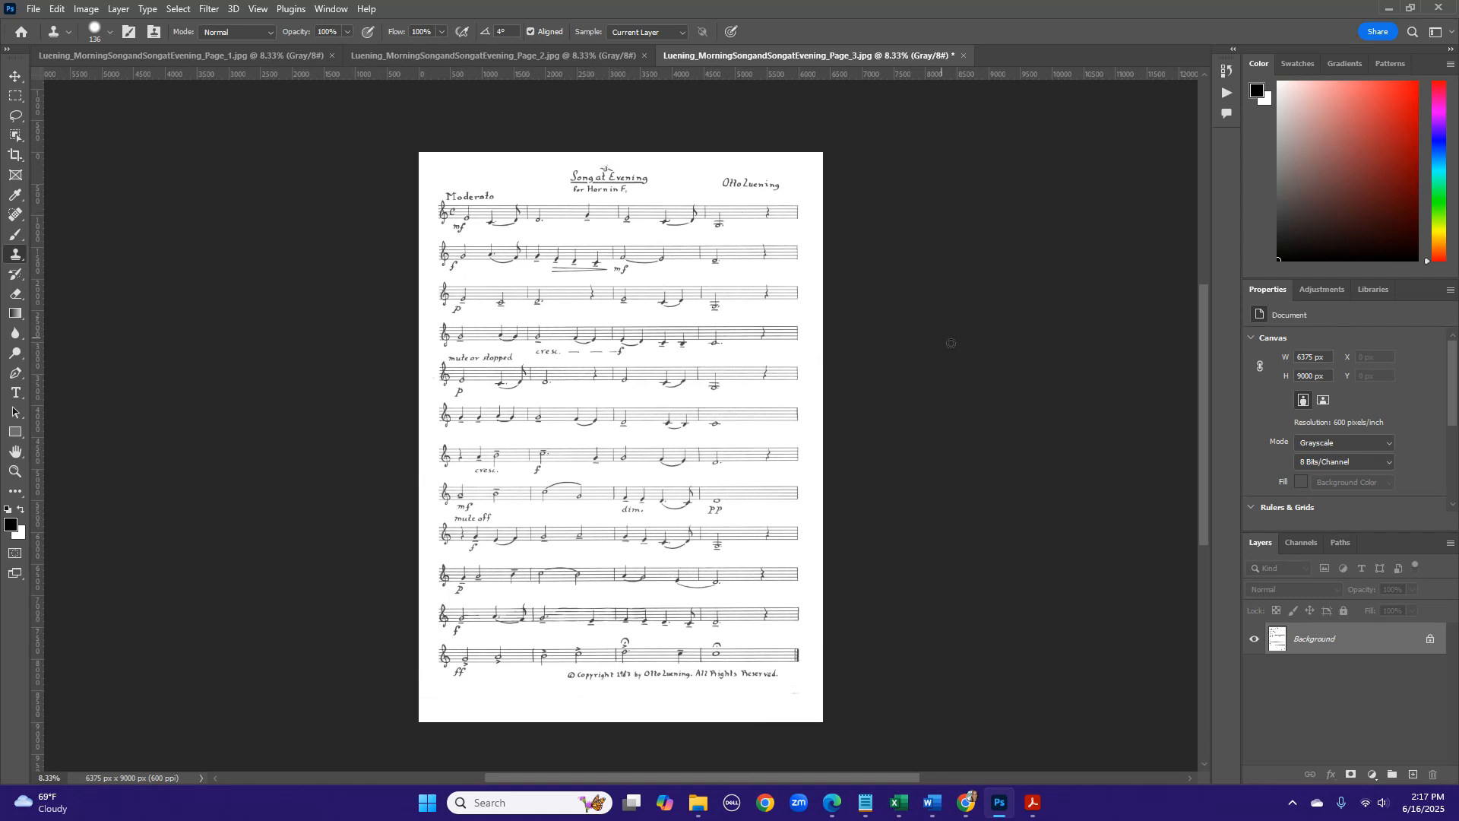
- Clean the stray marks beside the page number above the Song at Evening title with the Clone Stamp
{"action": "key", "text": "ctrl+plus"}
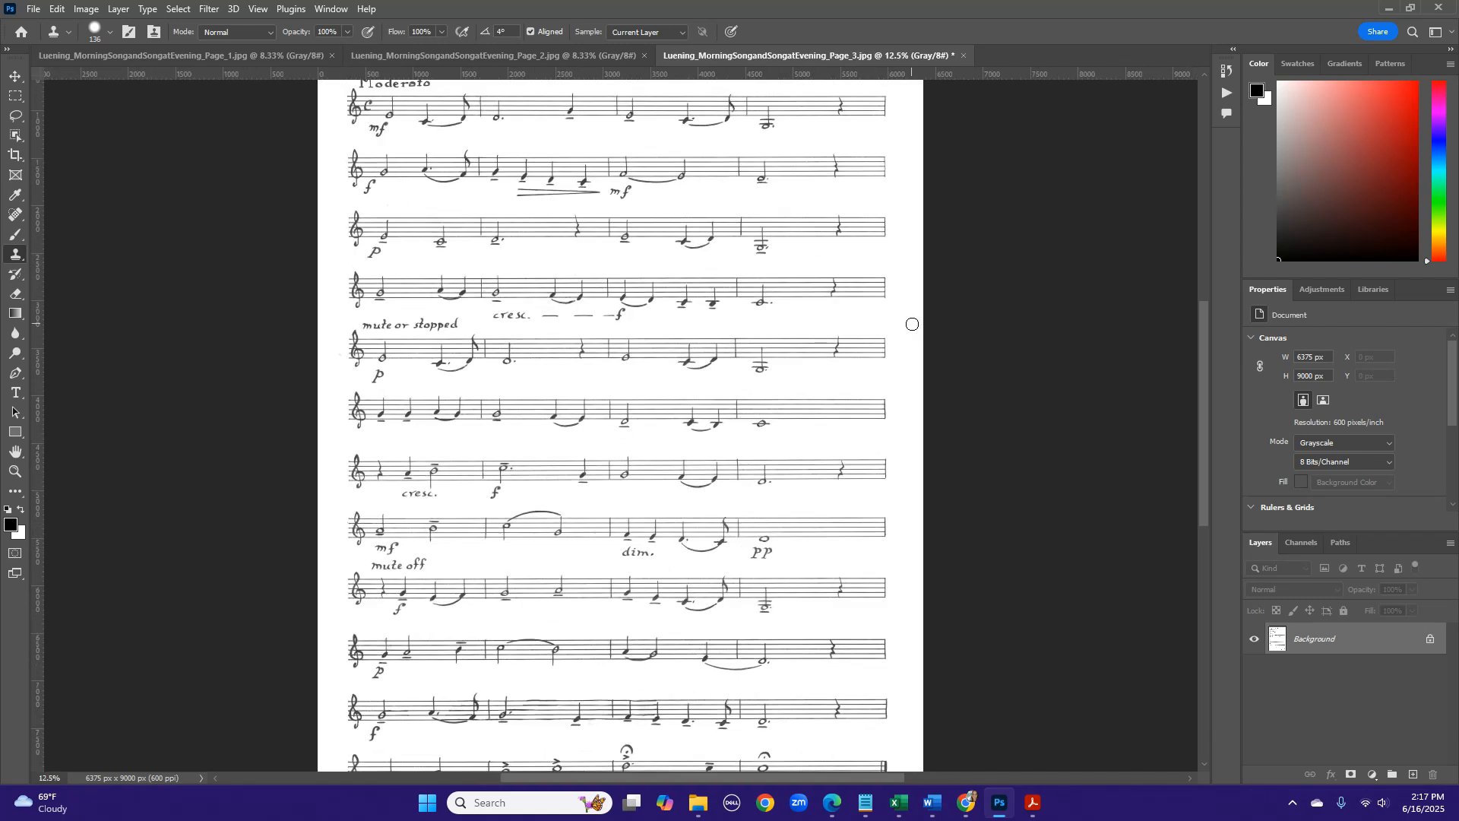
{"action": "scroll", "coordinate": [912, 325], "scroll_direction": "up", "scroll_amount": 4}
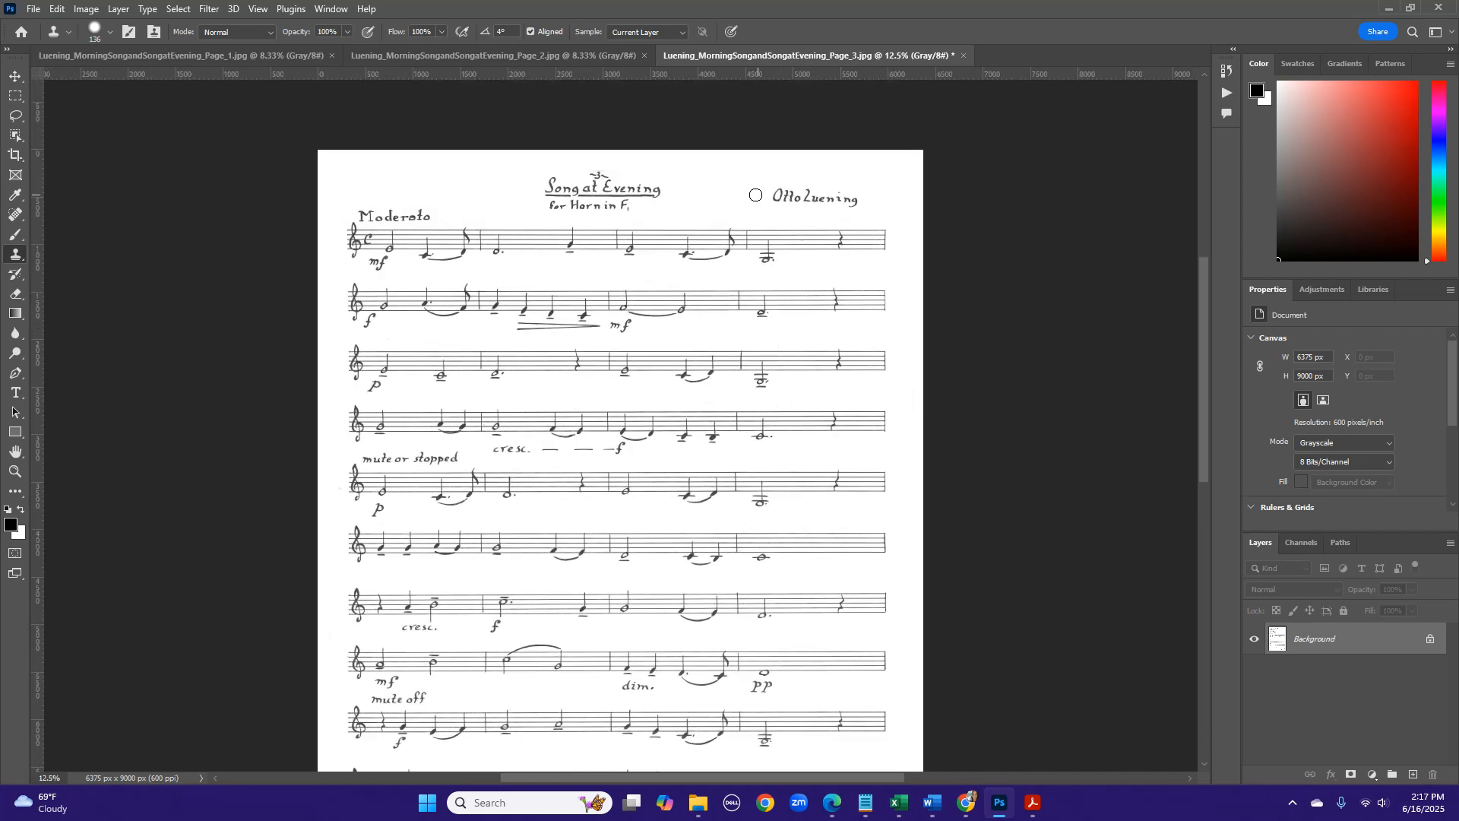
{"action": "key", "text": "ctrl+plus"}
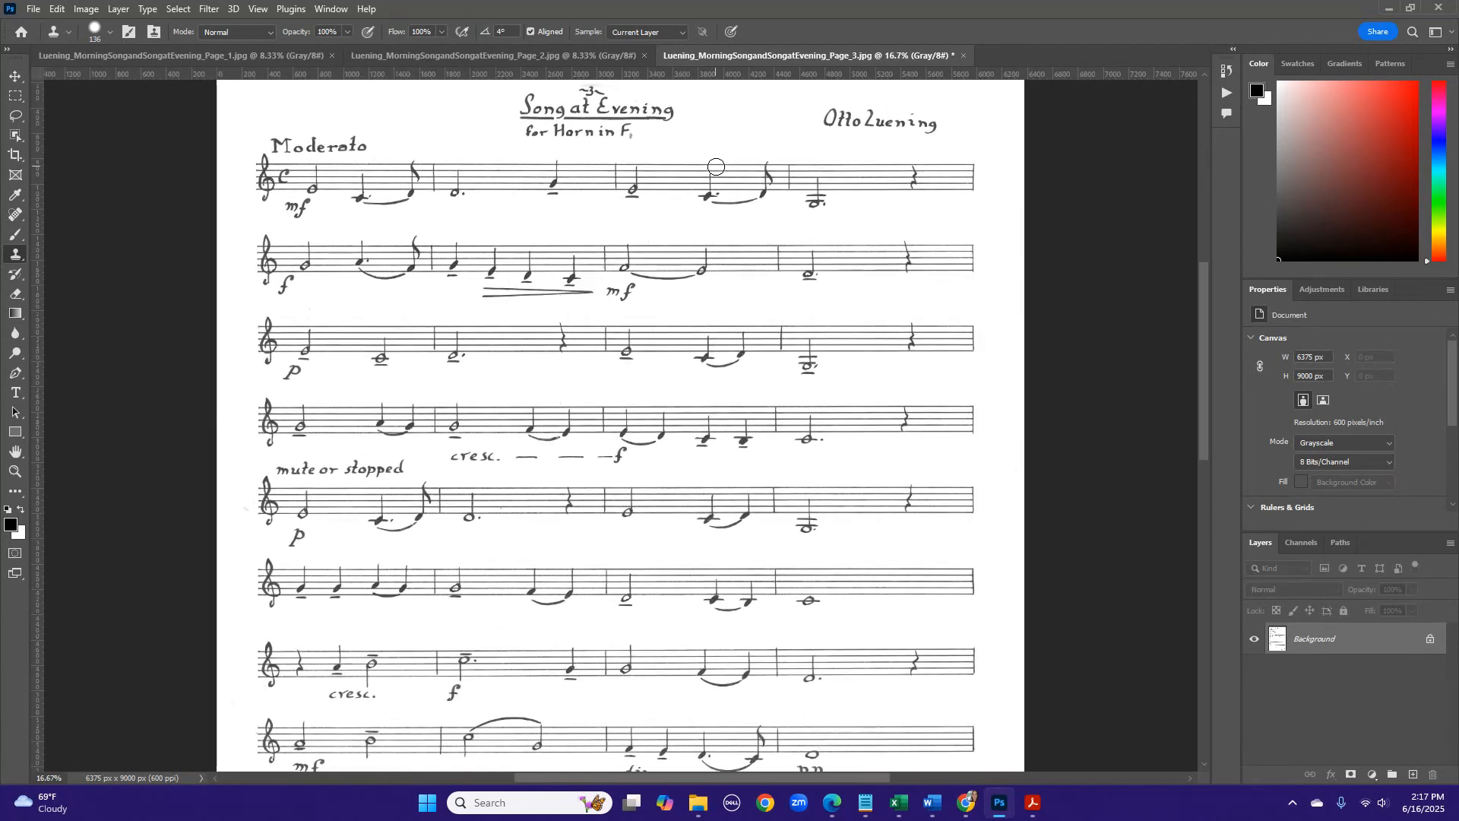
{"action": "scroll", "coordinate": [716, 162], "scroll_direction": "up", "scroll_amount": 2}
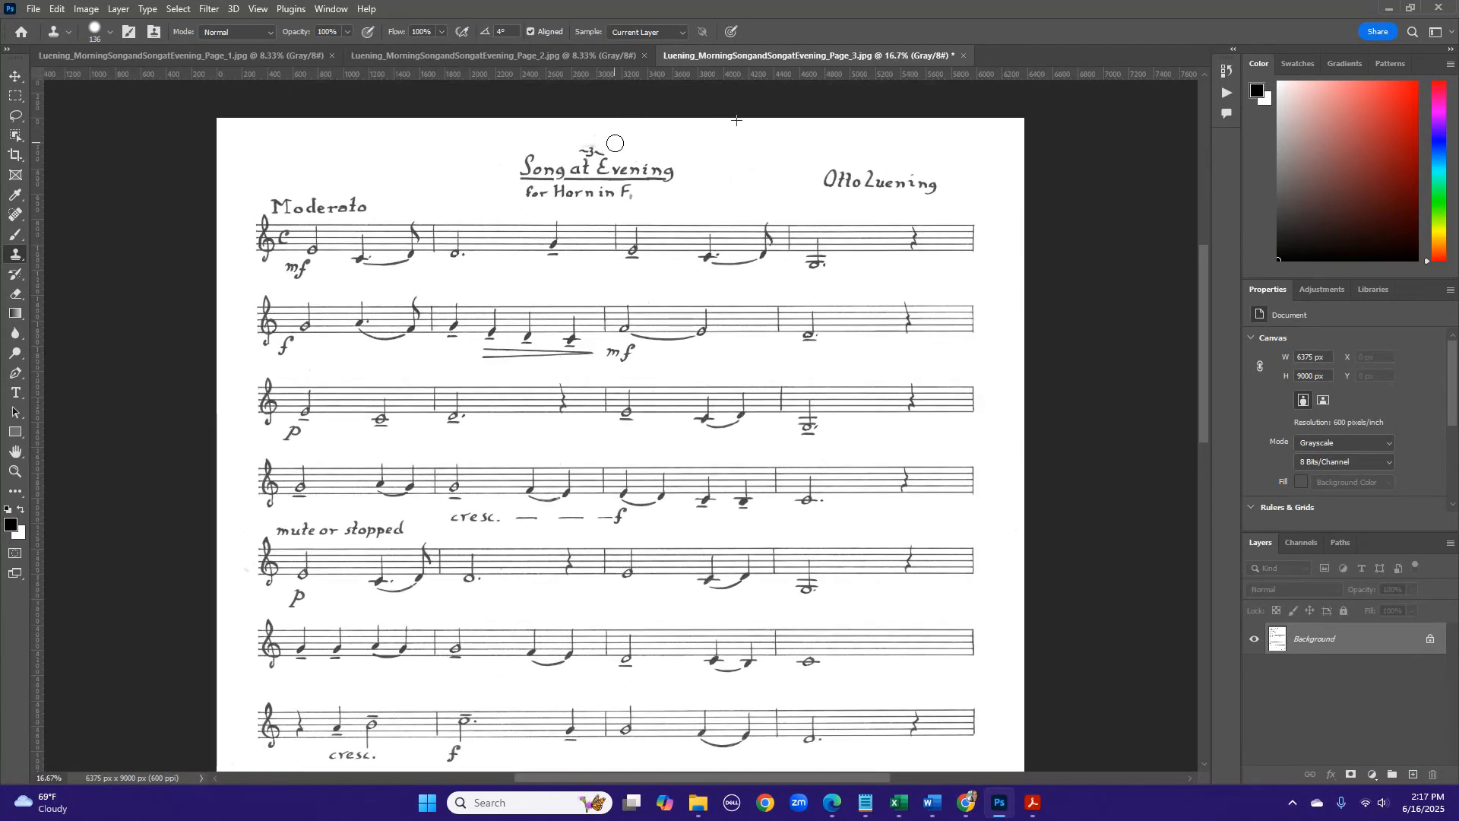
{"action": "left_click", "coordinate": [575, 126], "text": "alt"}
{"action": "left_click_drag", "start_coordinate": [531, 145], "coordinate": [548, 142]}
- Apply Levels to page 3 with the white input at 201 and the midtones at 0.48
{"action": "left_click", "coordinate": [86, 9]}
{"action": "mouse_move", "coordinate": [95, 57]}
{"action": "left_click", "coordinate": [259, 63]}
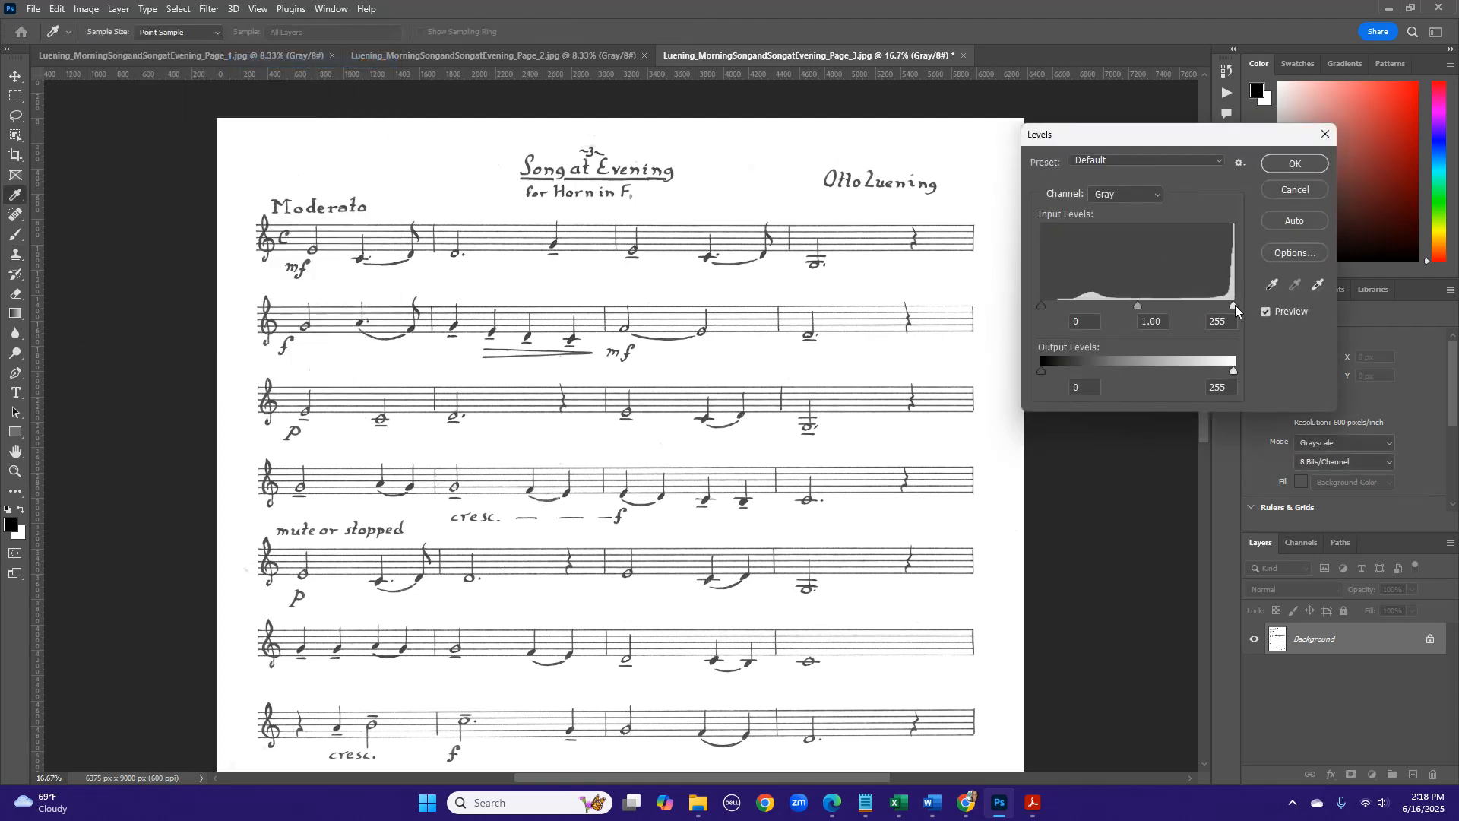
{"action": "left_click_drag", "start_coordinate": [1234, 306], "coordinate": [1149, 291]}
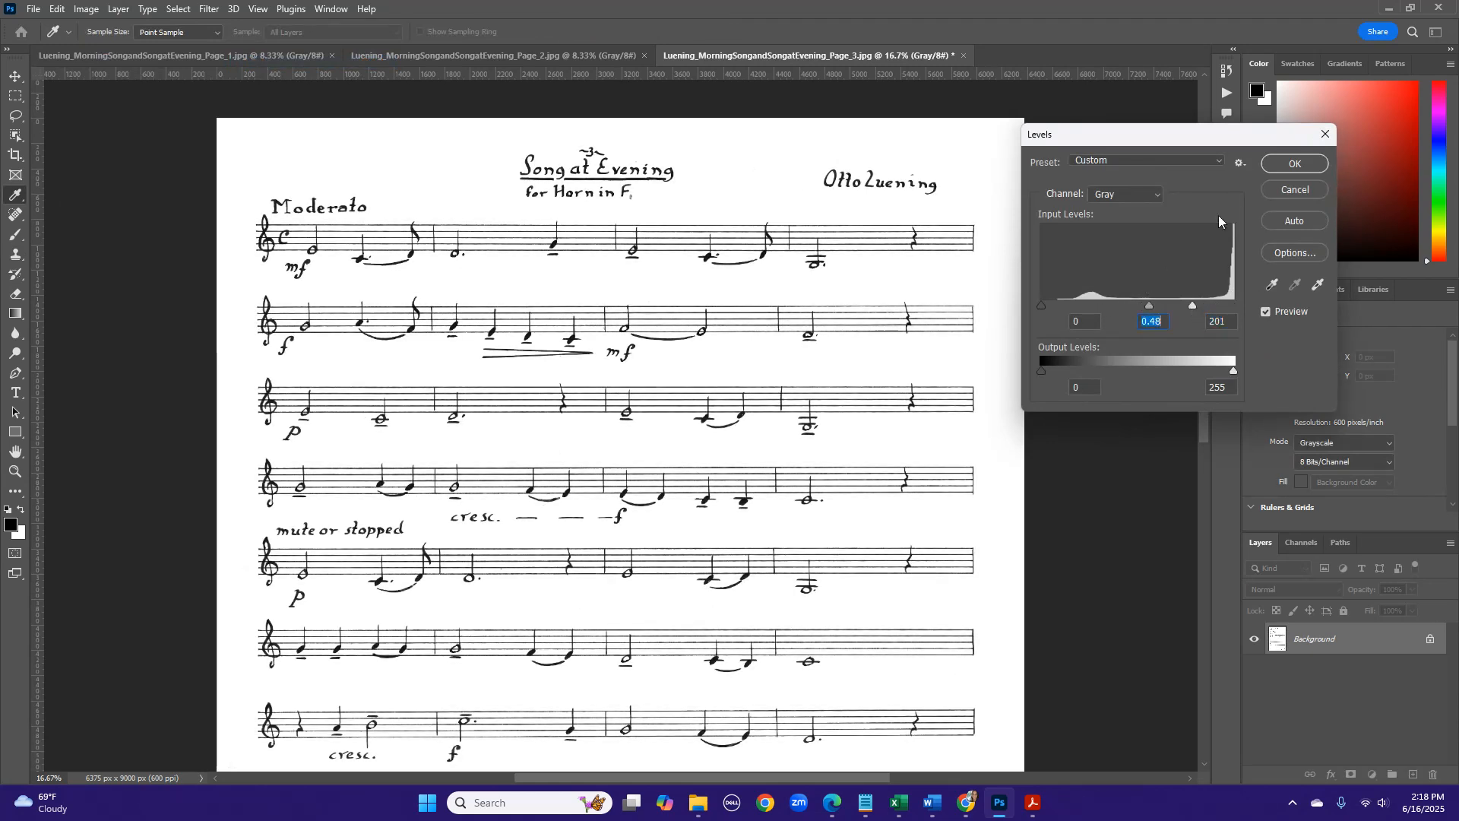
{"action": "left_click", "coordinate": [1272, 166]}
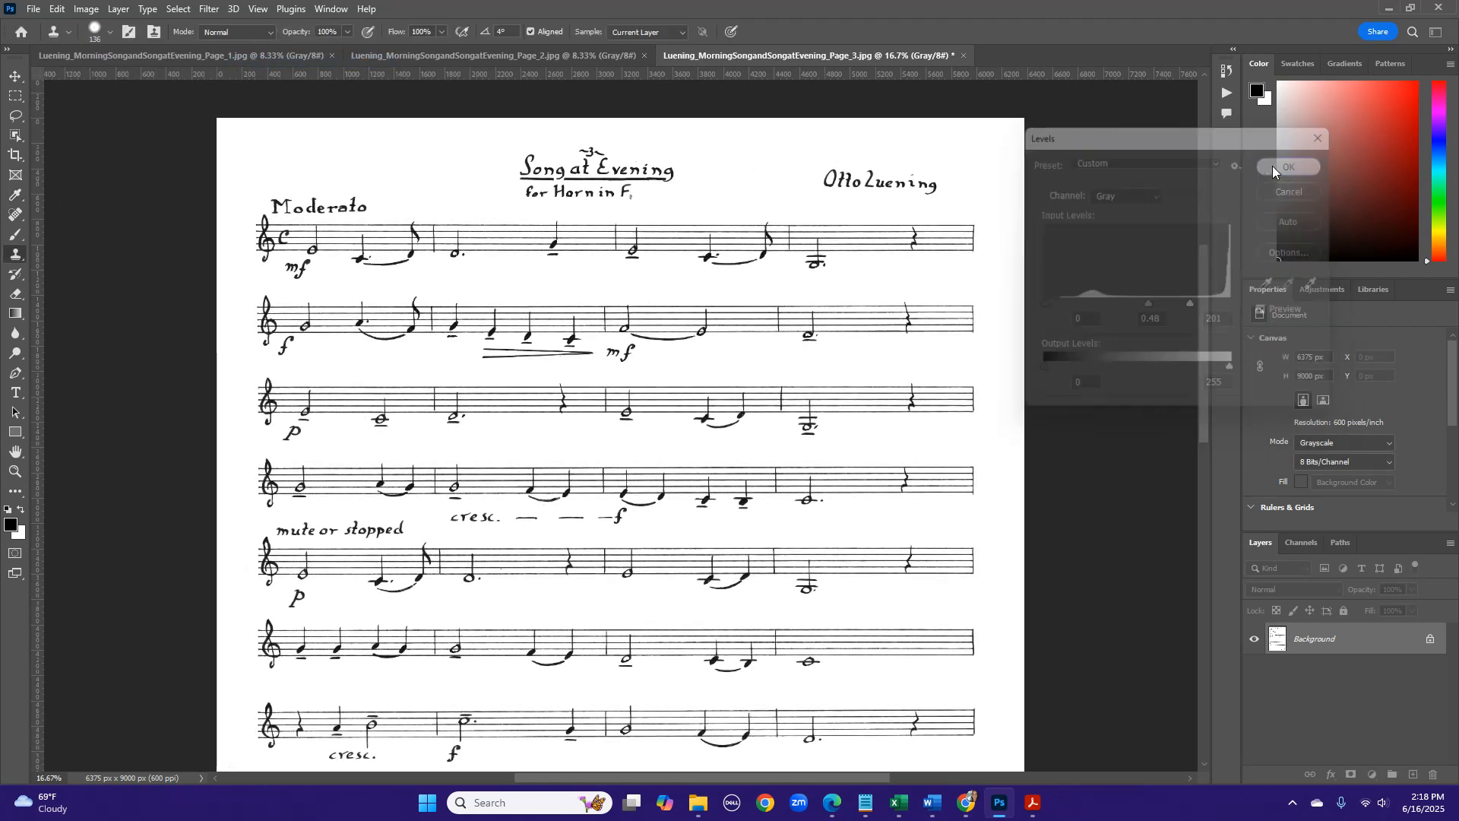
- Resize page 3 to 12 inches high with linked proportions at a resolution of 300 pixels/inch
{"action": "left_click", "coordinate": [90, 9]}
{"action": "left_click", "coordinate": [109, 123]}
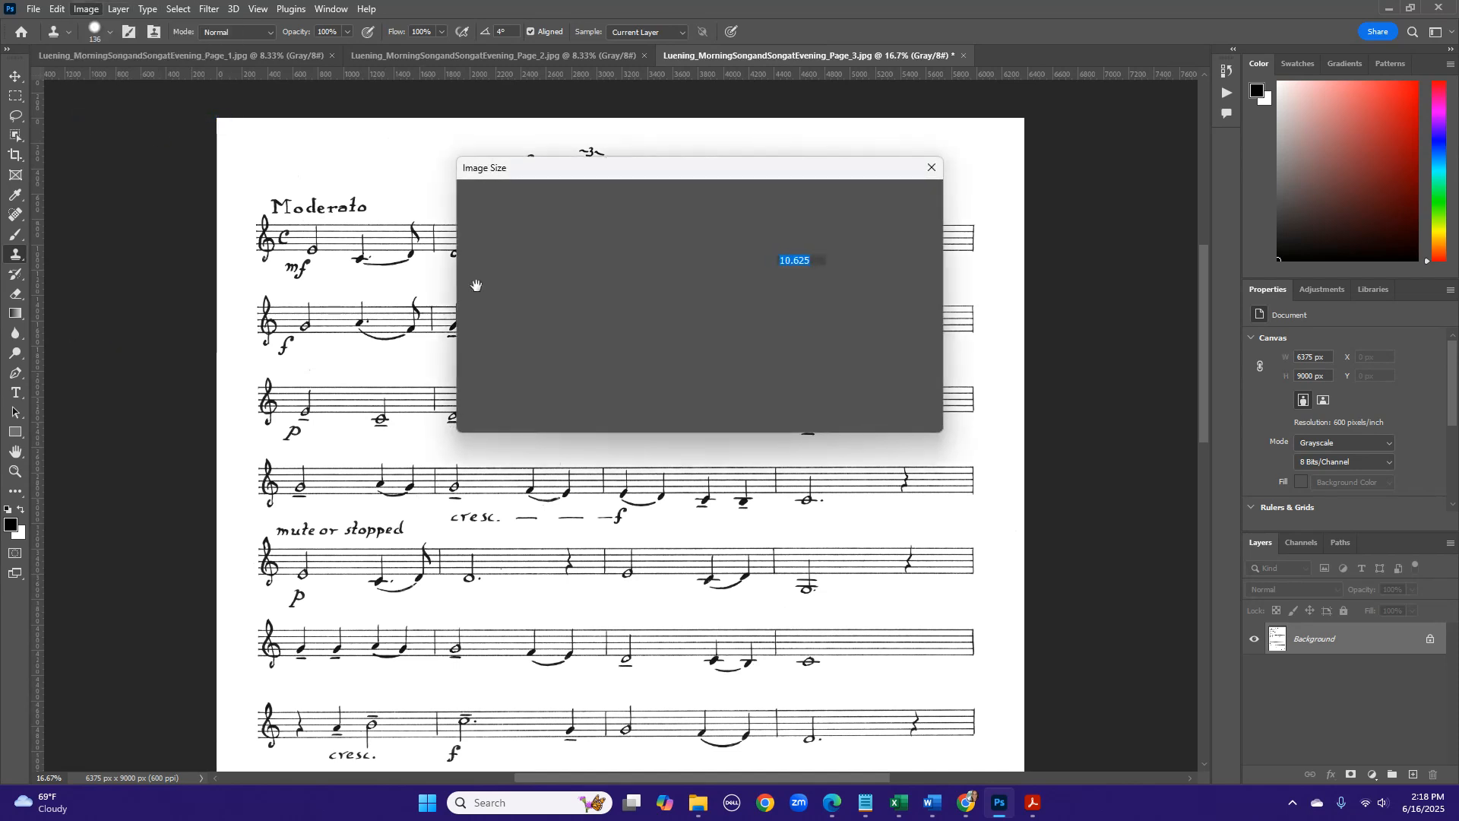
{"action": "double_click", "coordinate": [798, 308]}
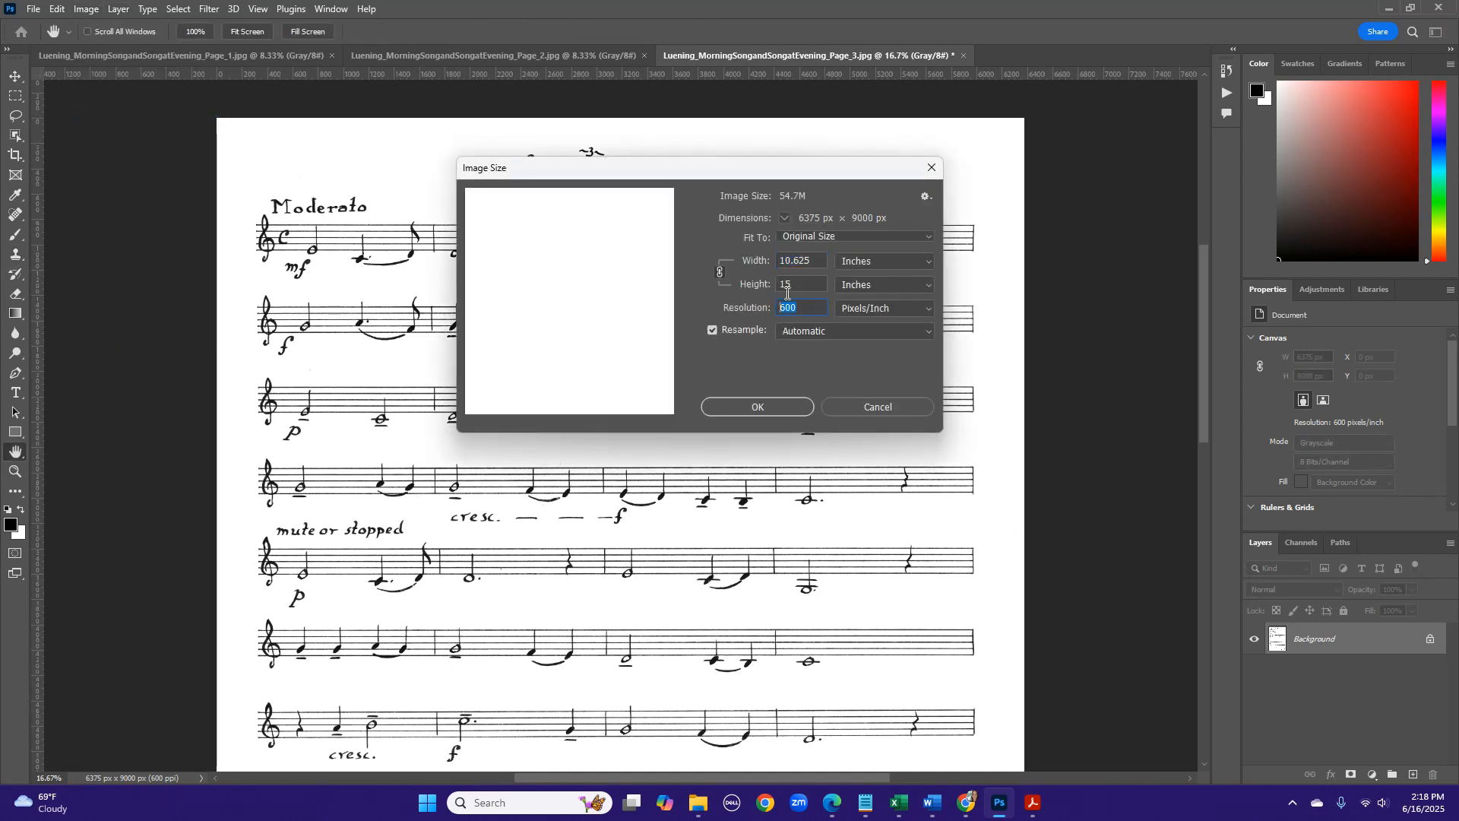
{"action": "type", "text": "300"}
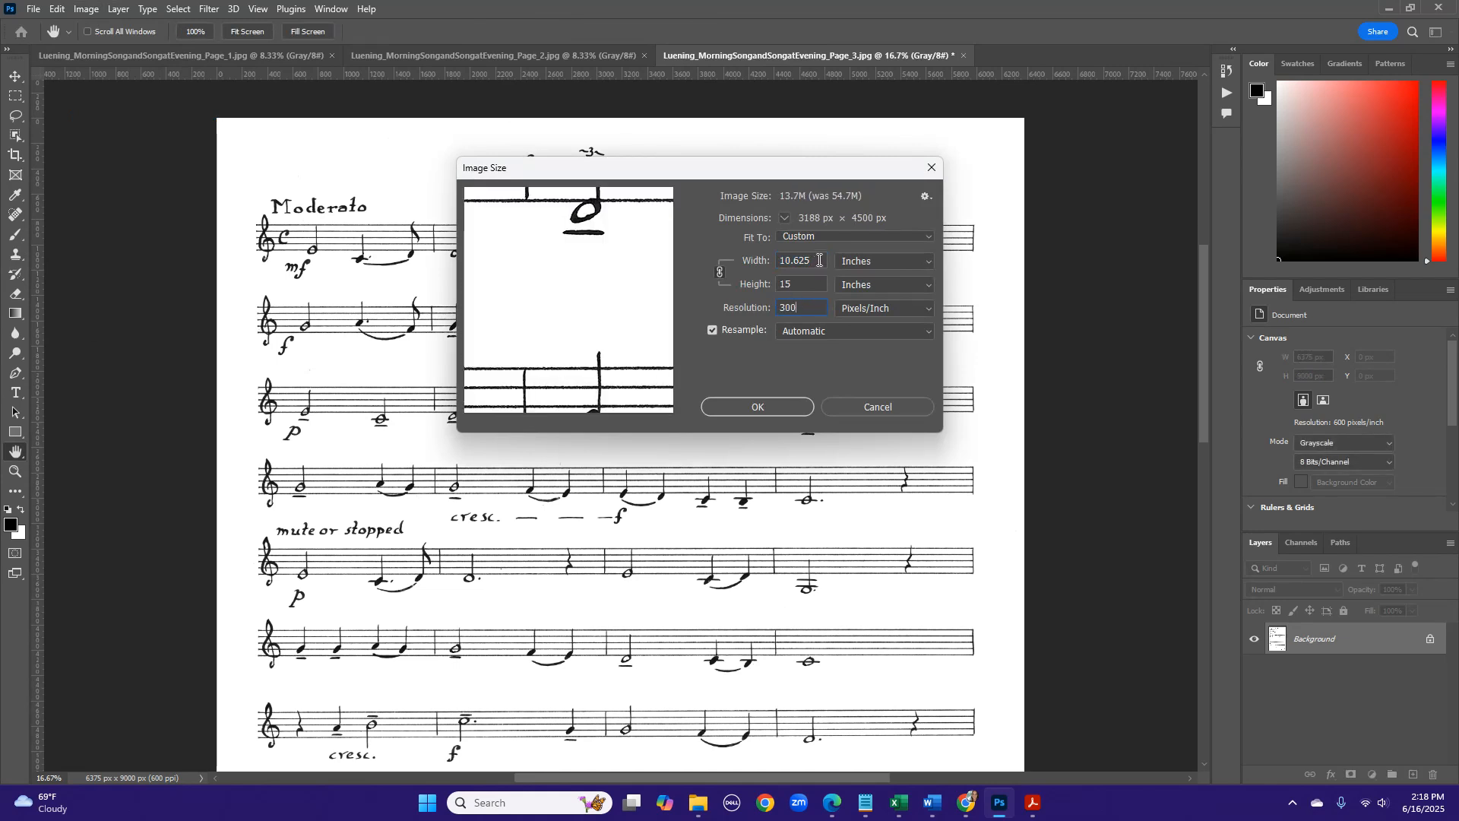
{"action": "double_click", "coordinate": [819, 260]}
{"action": "type", "text": "9"}
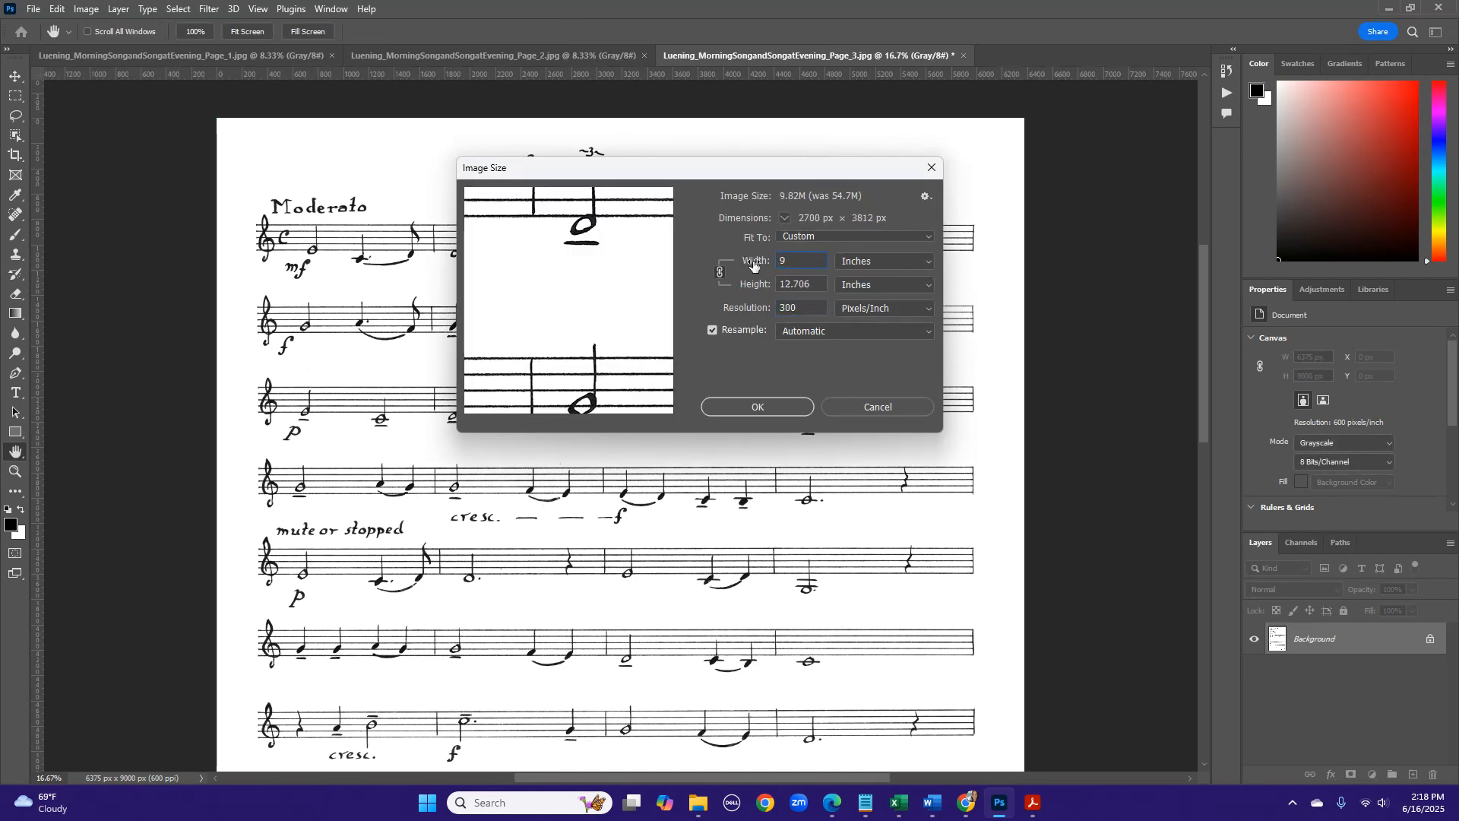
{"action": "left_click", "coordinate": [817, 285]}
{"action": "type", "text": "12"}
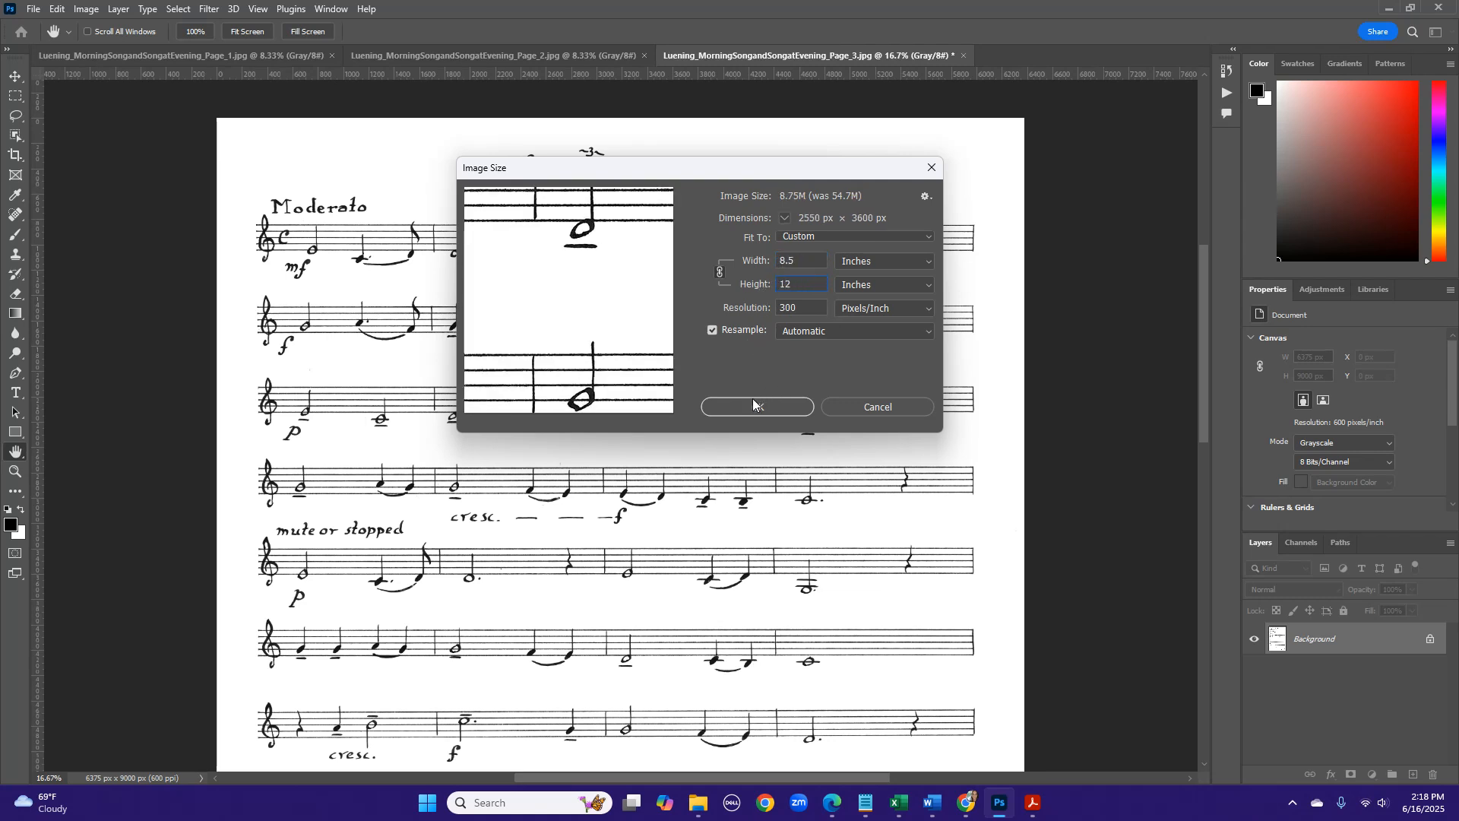
{"action": "left_click", "coordinate": [752, 408]}
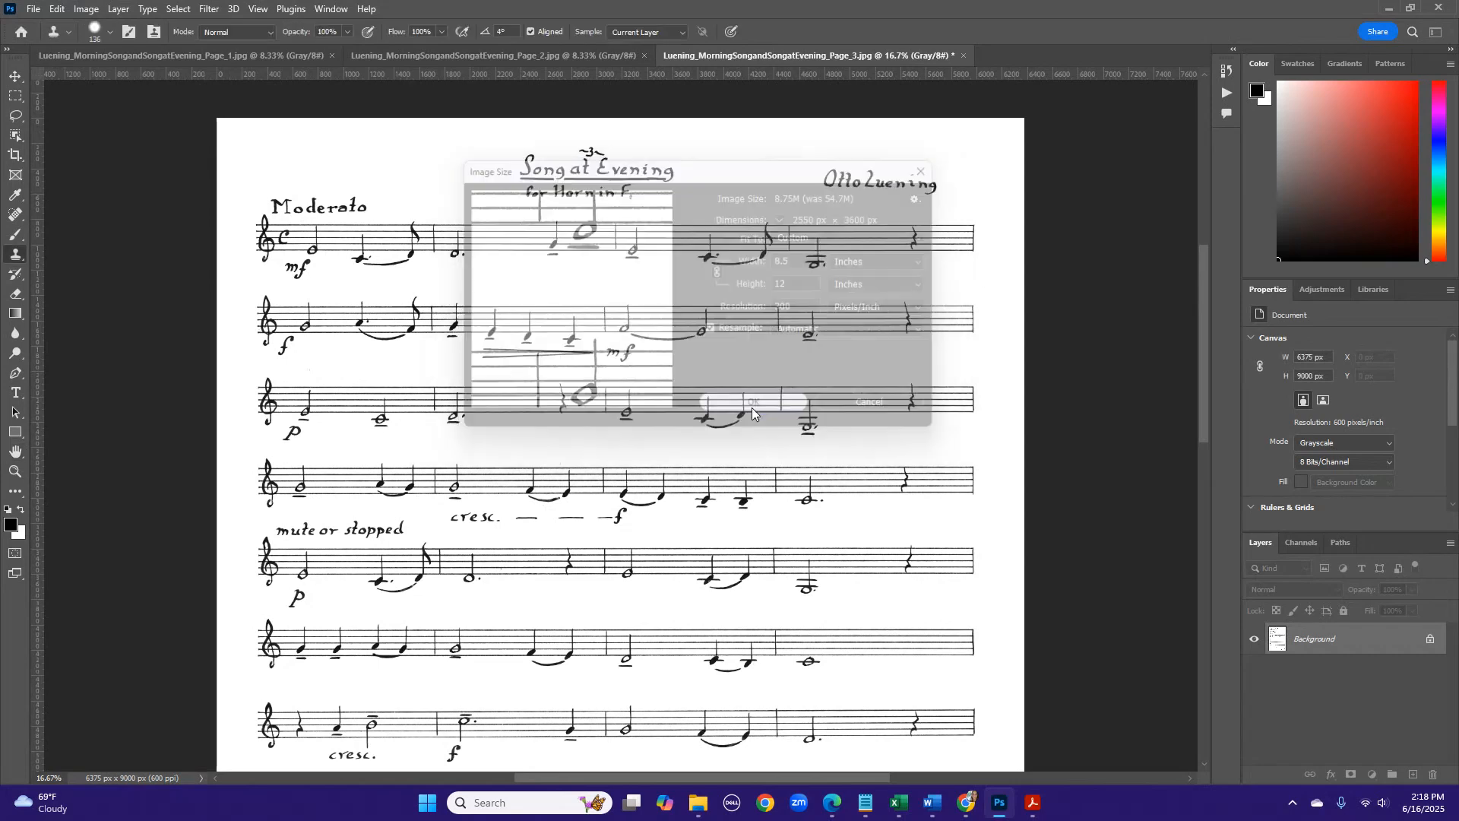
- Widen the canvas of page 3 to 9 inches, keeping the content centred
{"action": "left_click", "coordinate": [88, 9]}
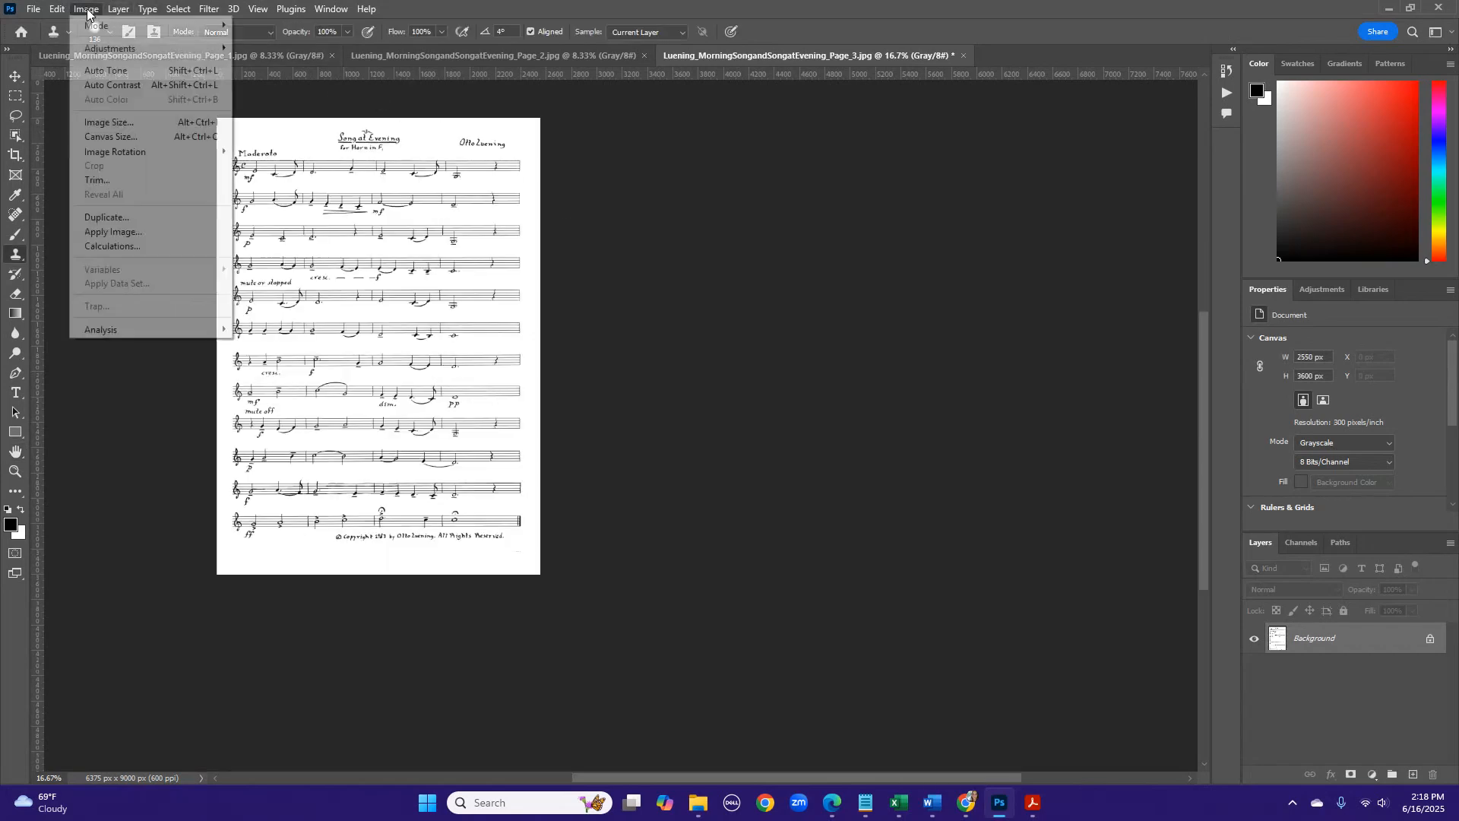
{"action": "left_click", "coordinate": [111, 136]}
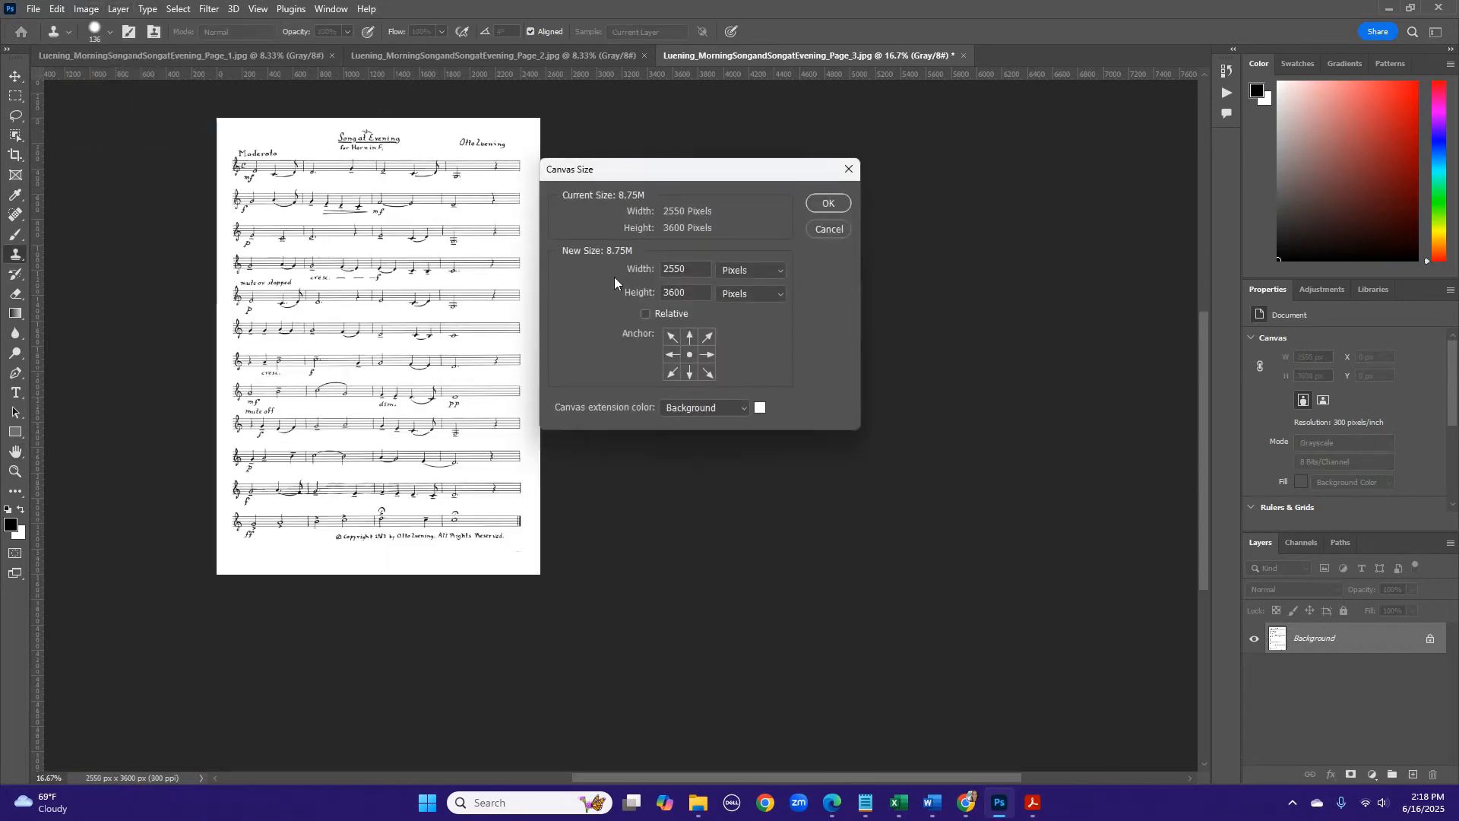
{"action": "left_click", "coordinate": [727, 272]}
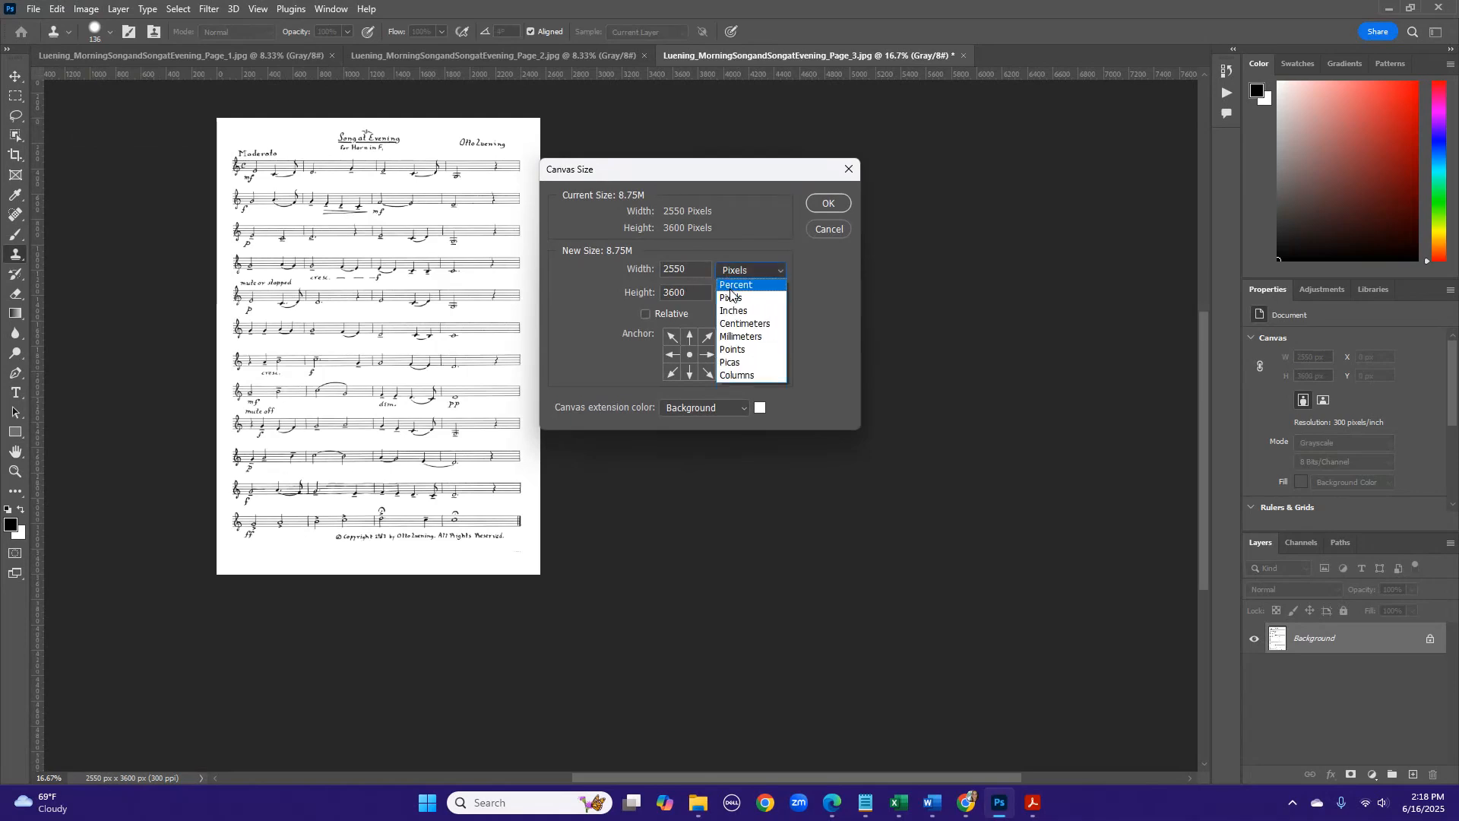
{"action": "left_click", "coordinate": [720, 299]}
{"action": "left_click_drag", "start_coordinate": [690, 265], "coordinate": [665, 268]}
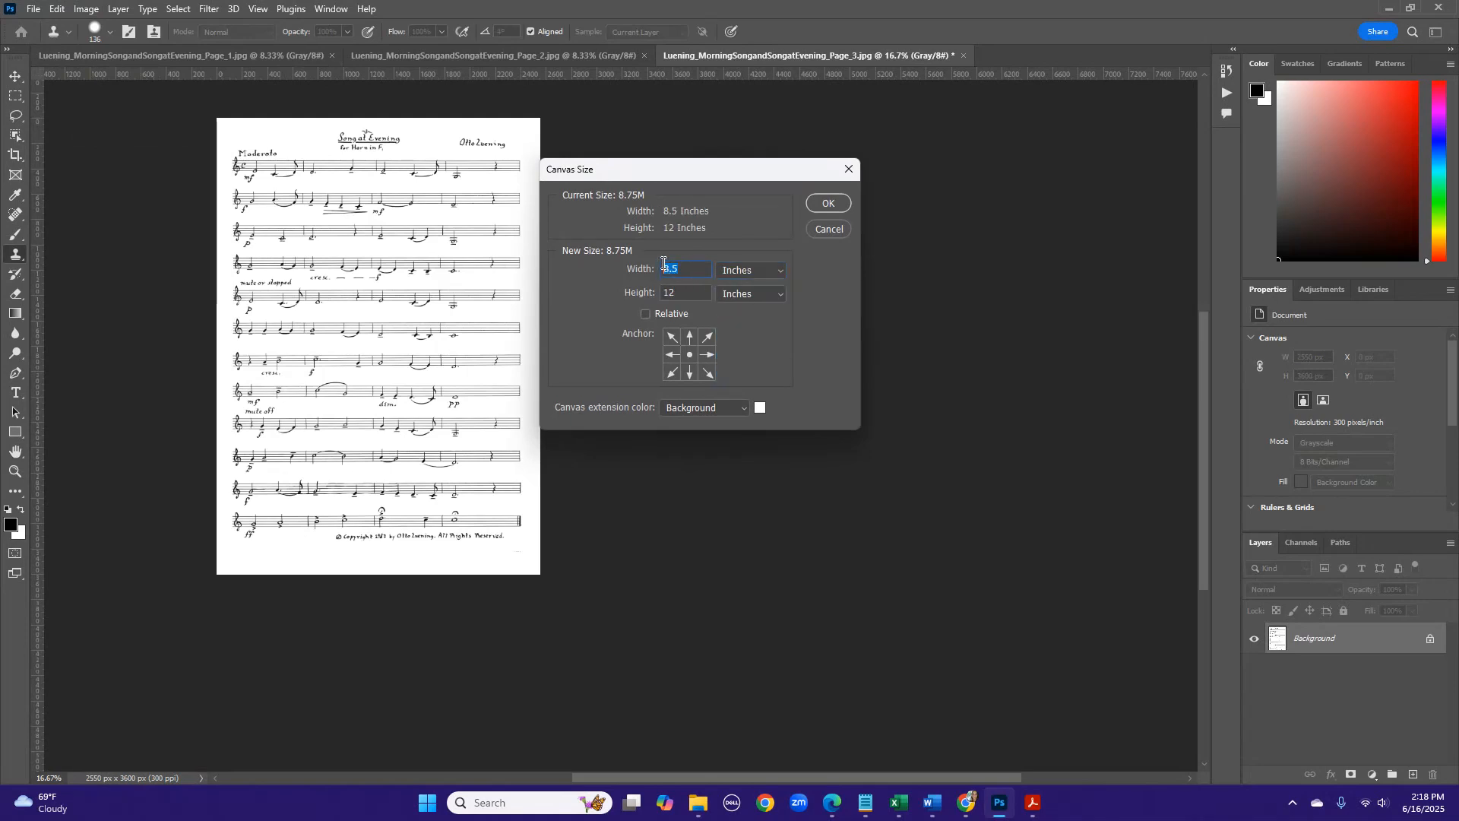
{"action": "type", "text": "9"}
{"action": "left_click", "coordinate": [827, 201]}
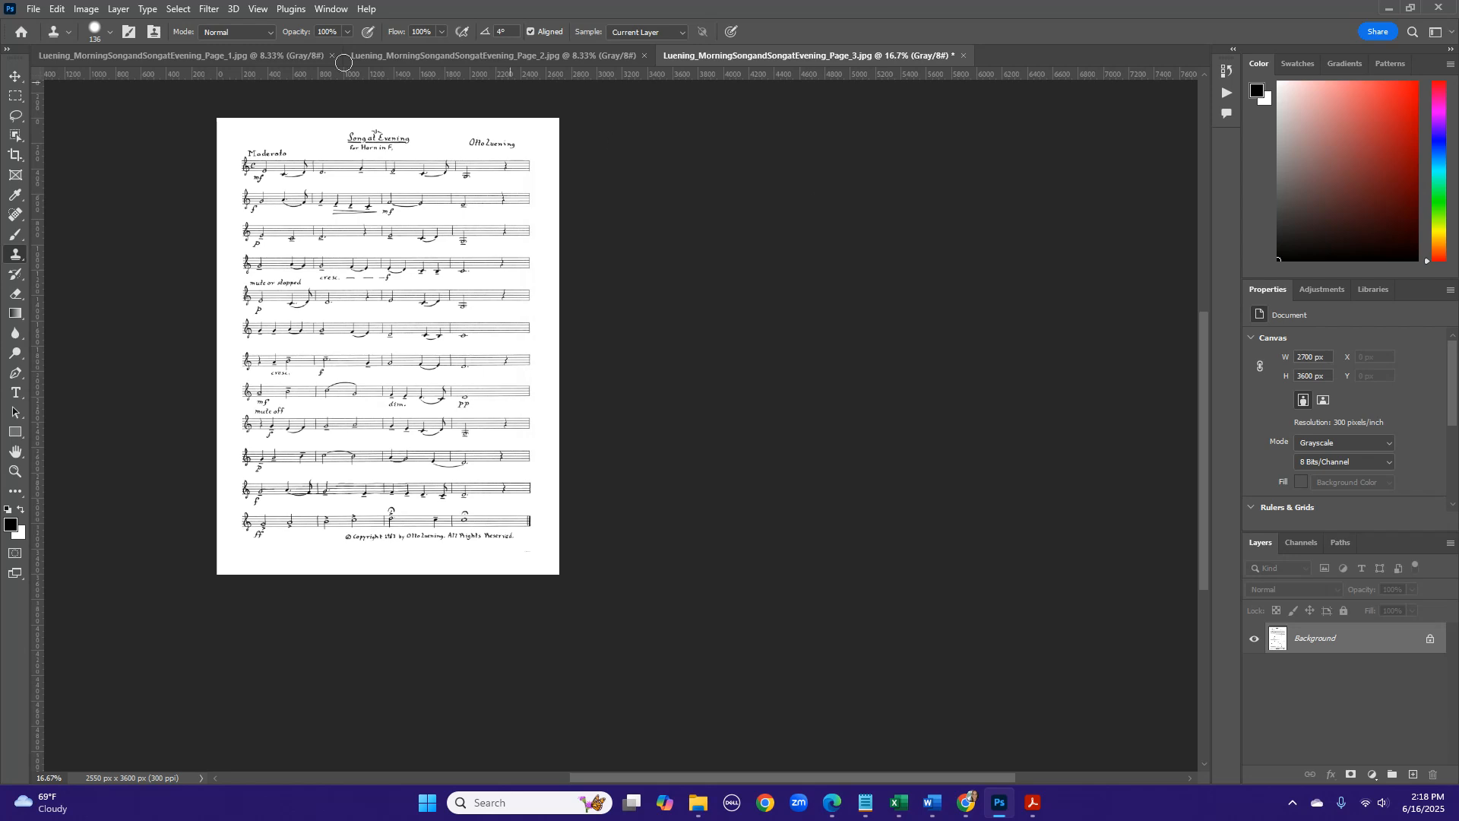
- Save page 3 as a JPEG at quality 10 with the Baseline ("Standard") format option
{"action": "left_click", "coordinate": [42, 13]}
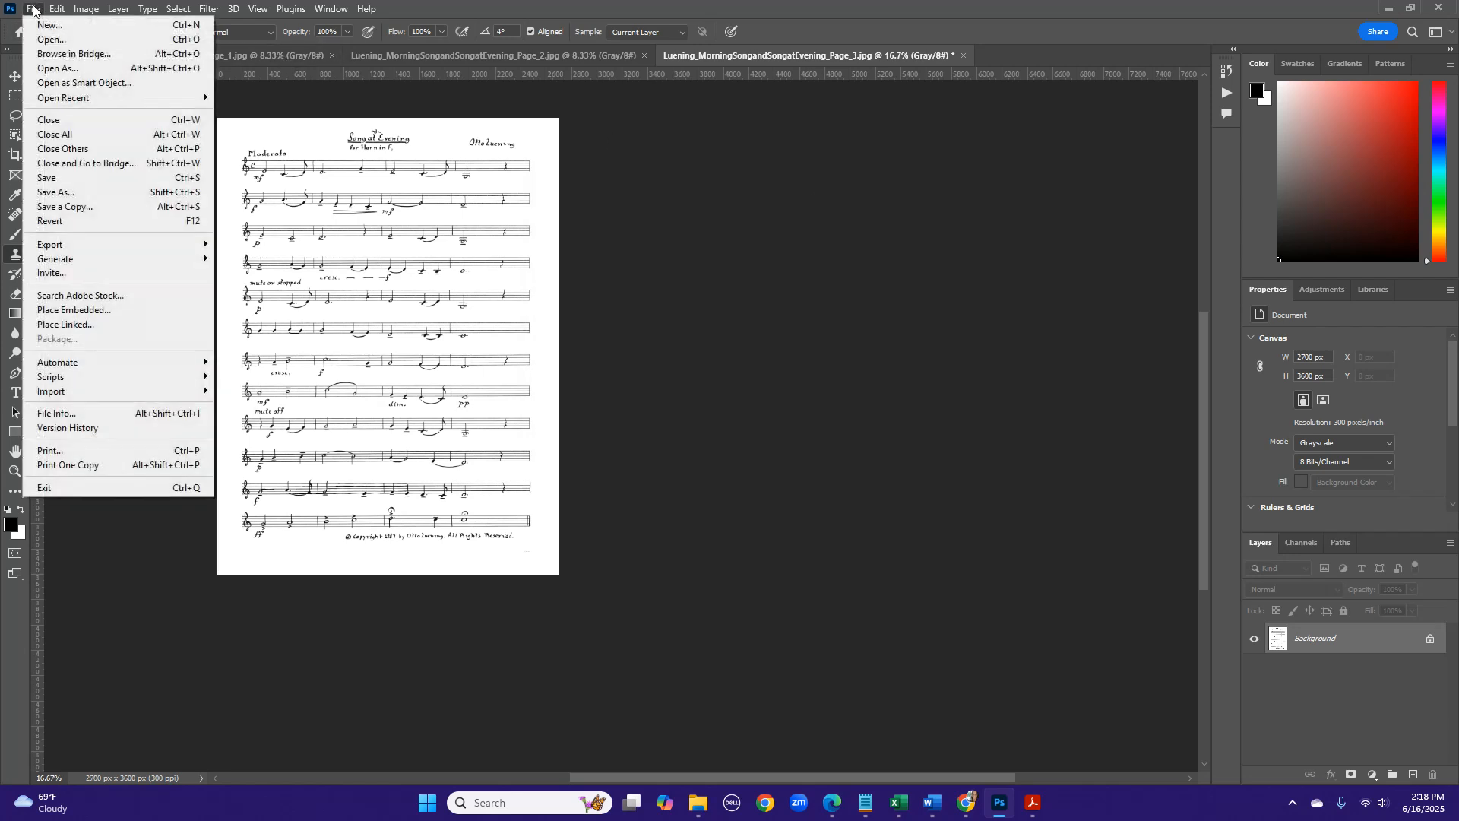
{"action": "left_click", "coordinate": [53, 173]}
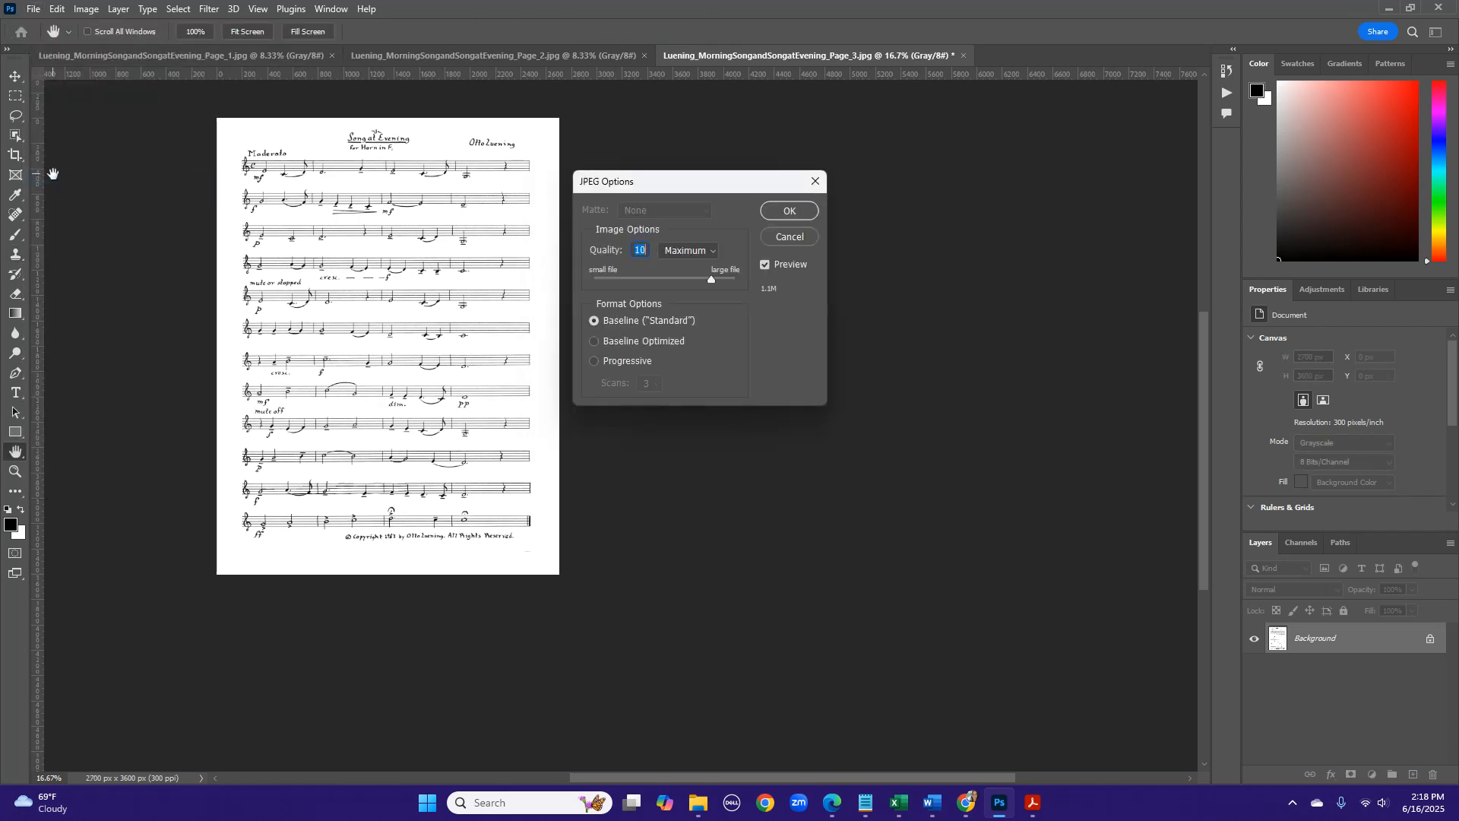
{"action": "left_click", "coordinate": [787, 212]}
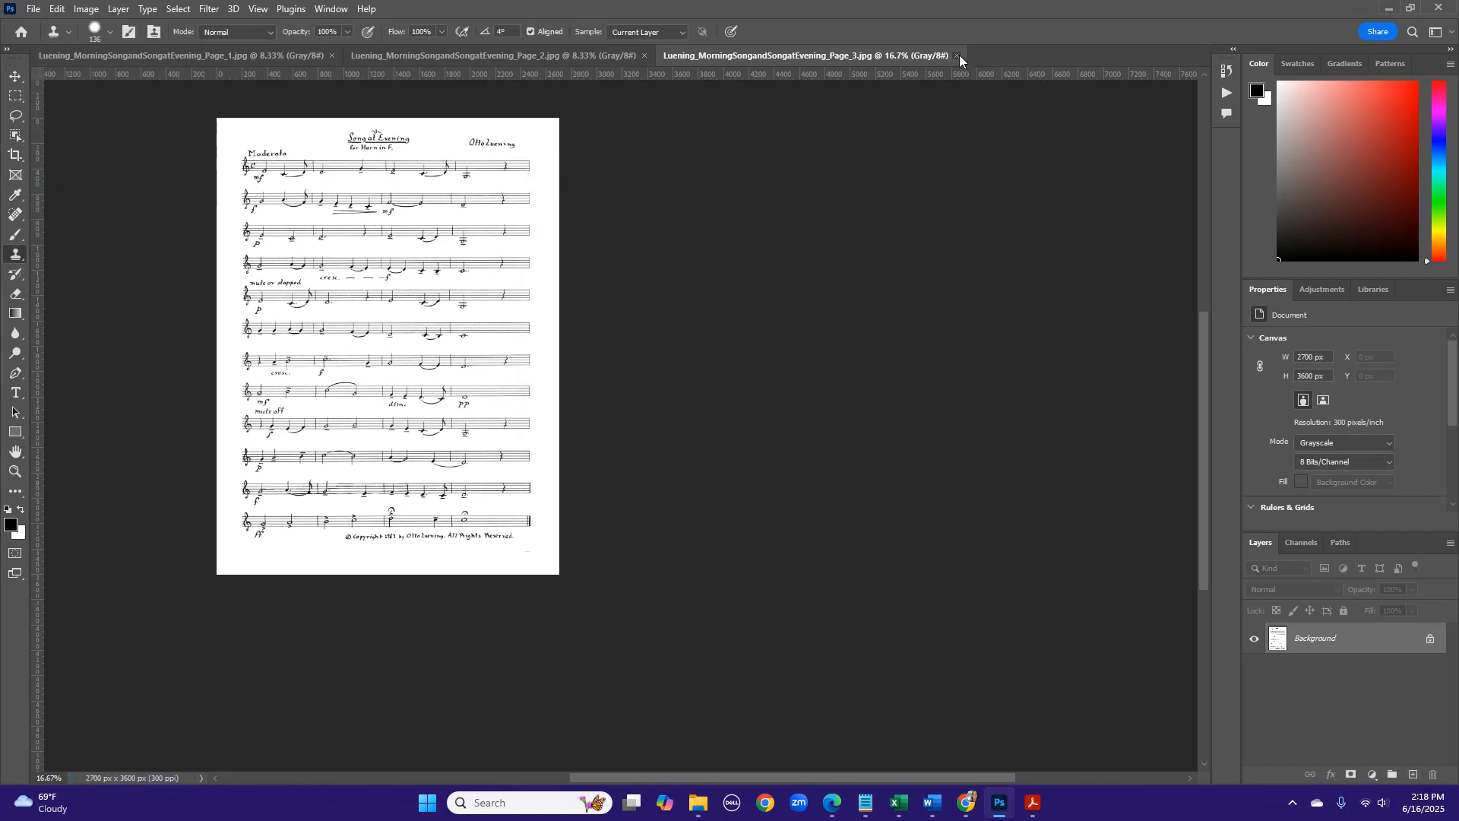
- Select the copyright line below the last staff of page 3, move it slightly down and centre it under the music, and deselect
{"action": "left_click", "coordinate": [15, 97]}
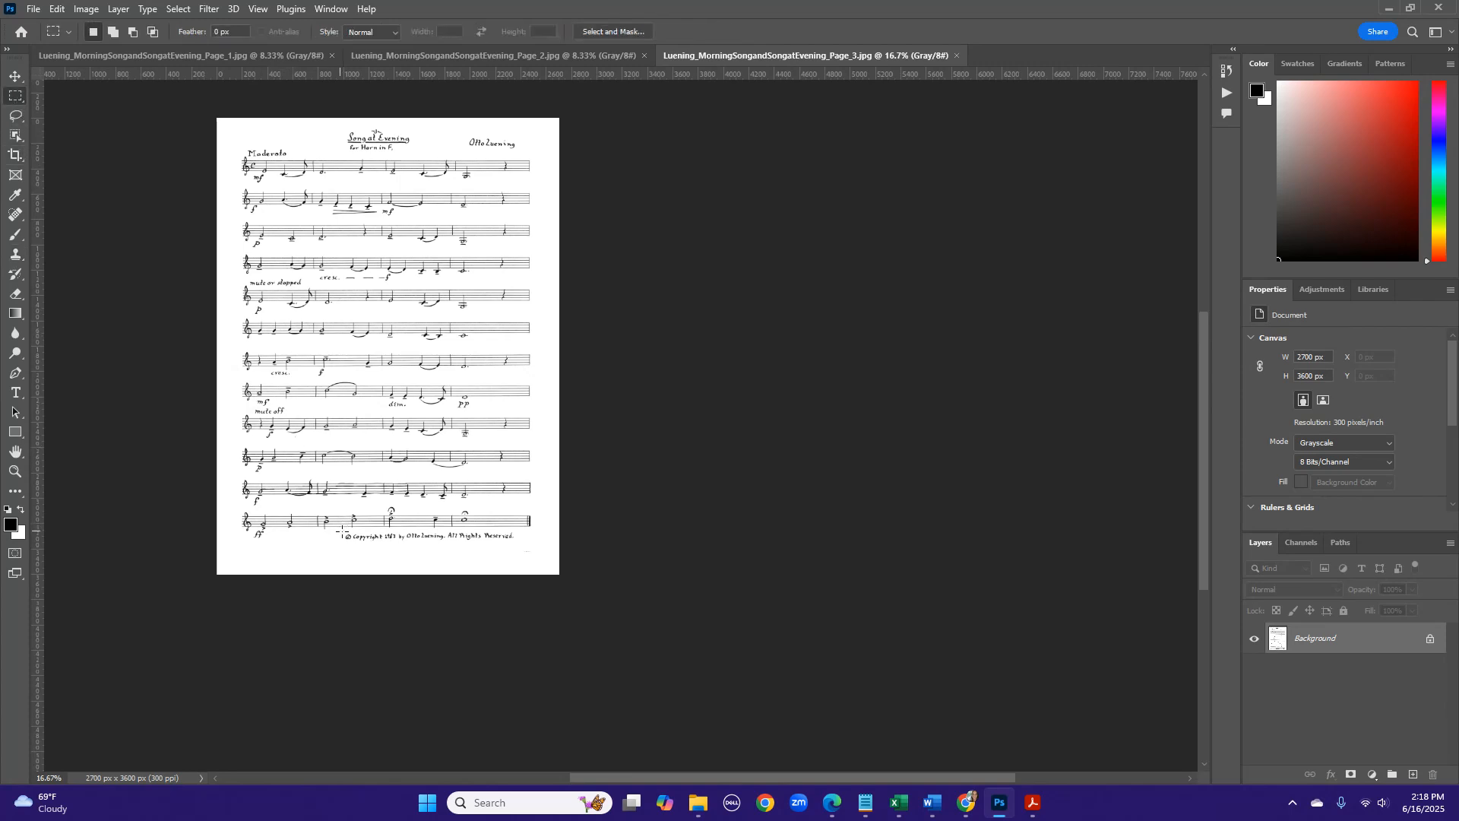
{"action": "left_click_drag", "start_coordinate": [341, 532], "coordinate": [459, 545]}
{"action": "right_click", "coordinate": [484, 545]}
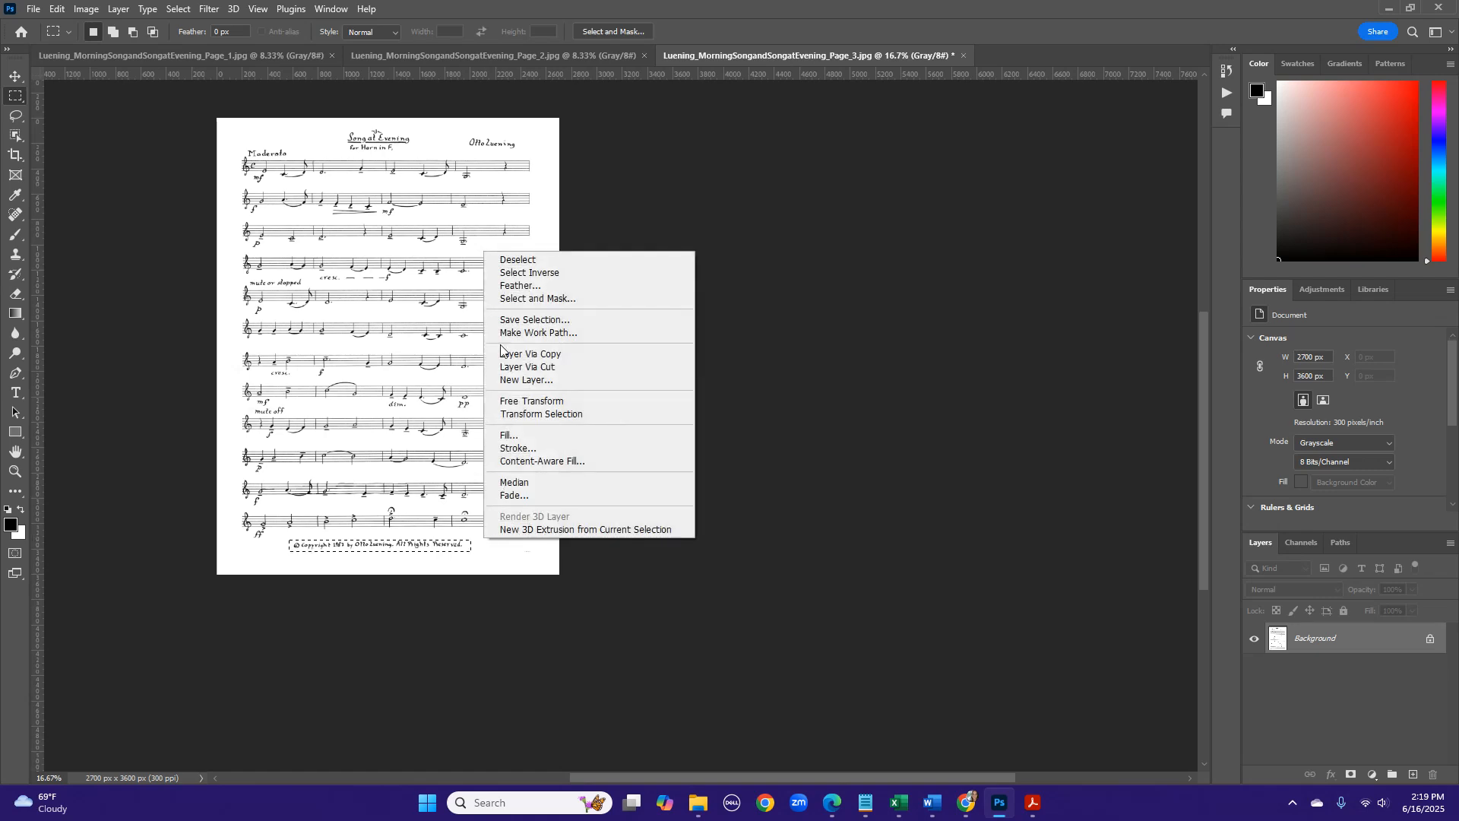
{"action": "left_click", "coordinate": [511, 260]}
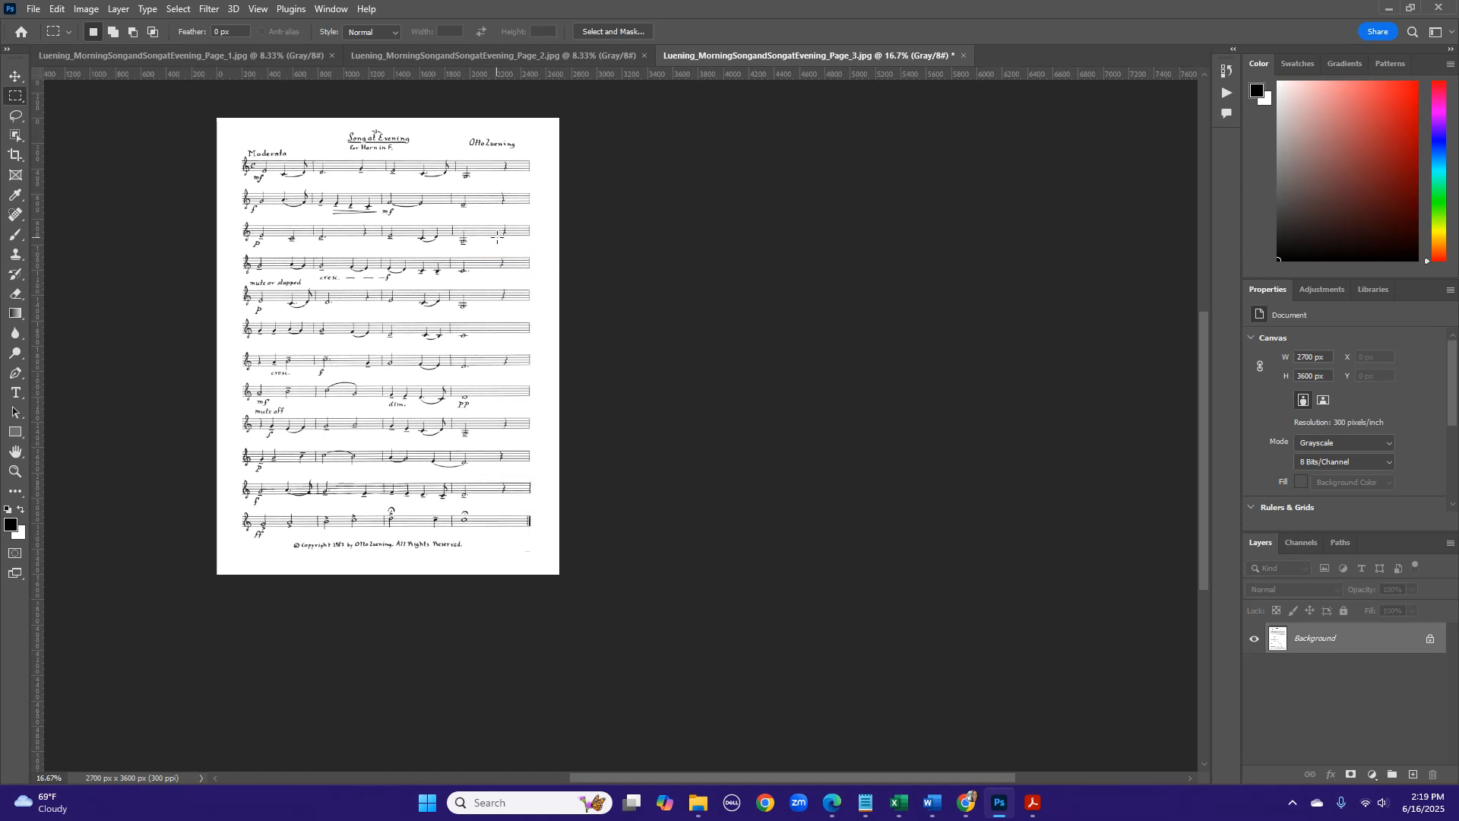
- Save the edited page 3 again and close its document
{"action": "left_click", "coordinate": [34, 11]}
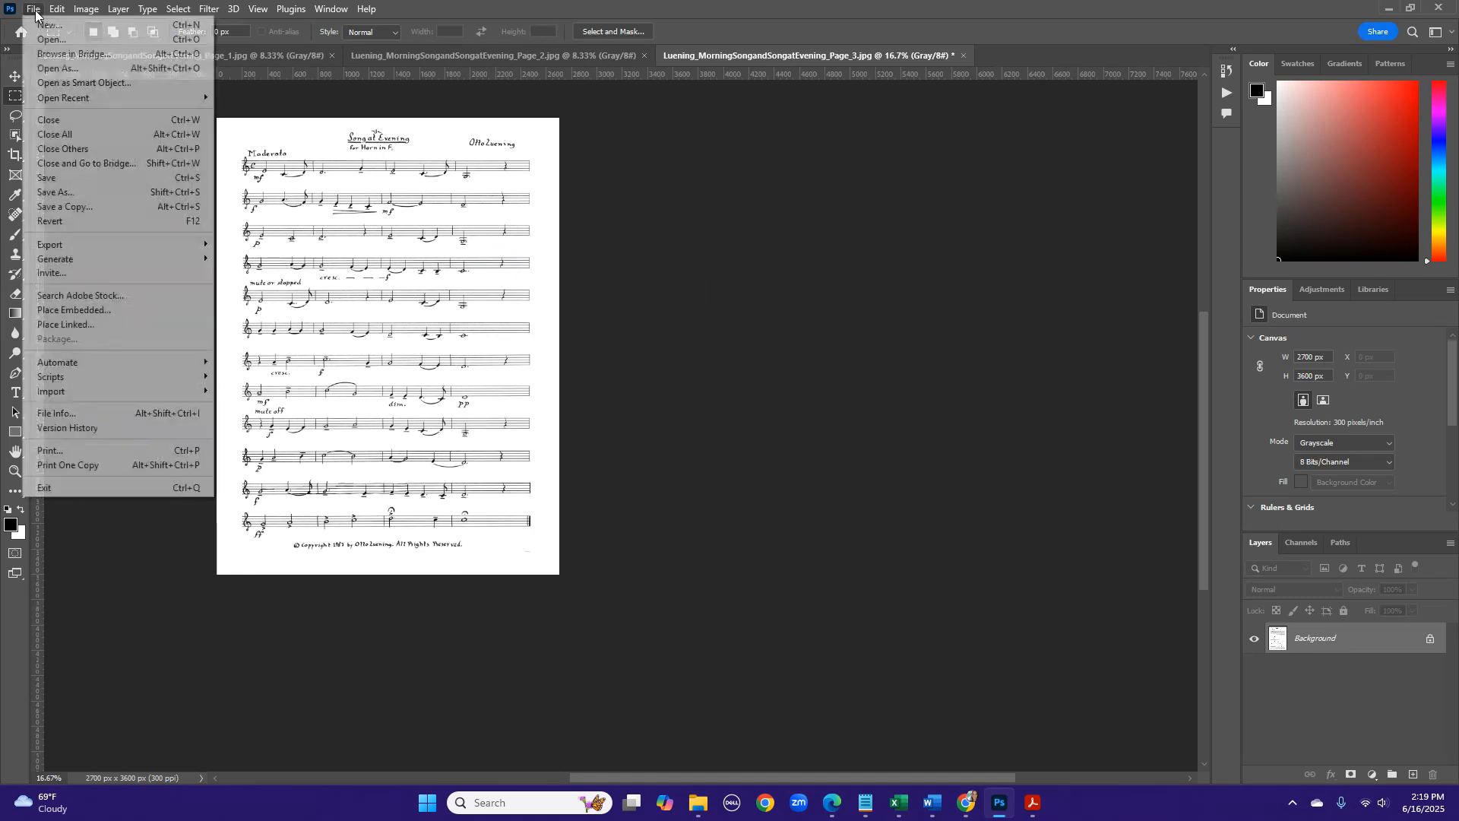
{"action": "left_click", "coordinate": [63, 178]}
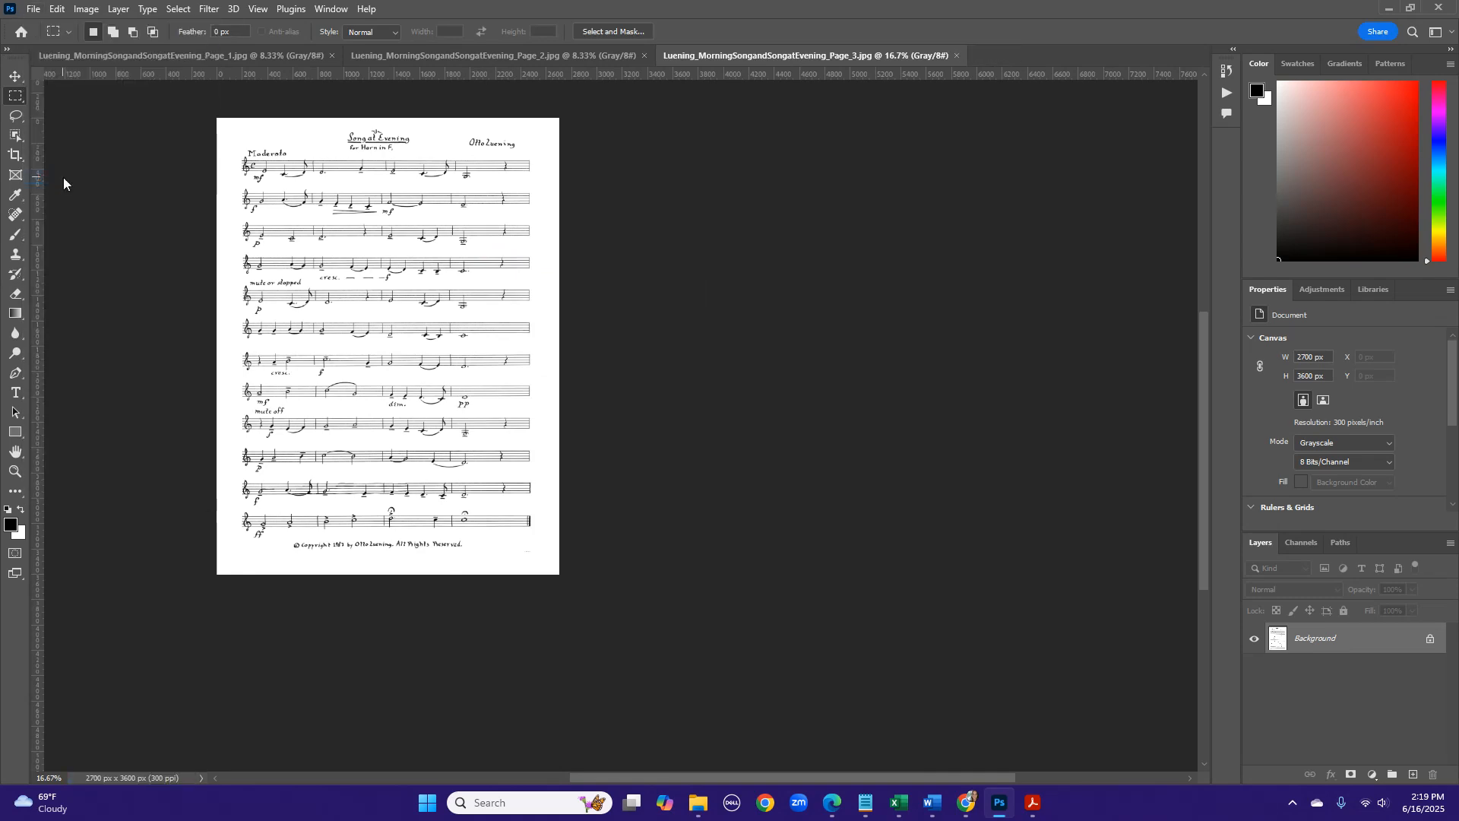
{"action": "left_click", "coordinate": [957, 55]}
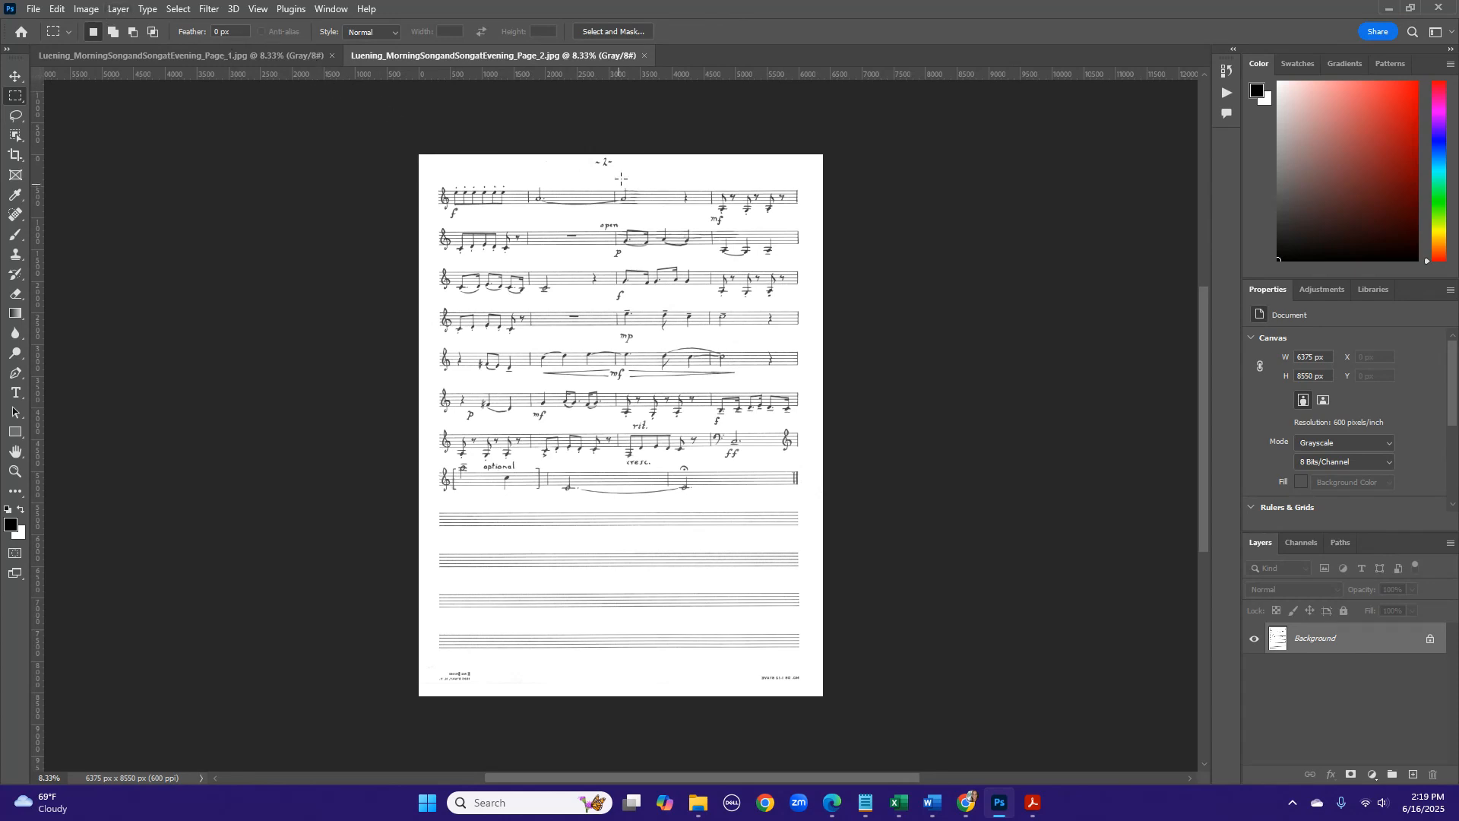
- Set the canvas height of page 2 to 9000 pixels
{"action": "left_click", "coordinate": [87, 9]}
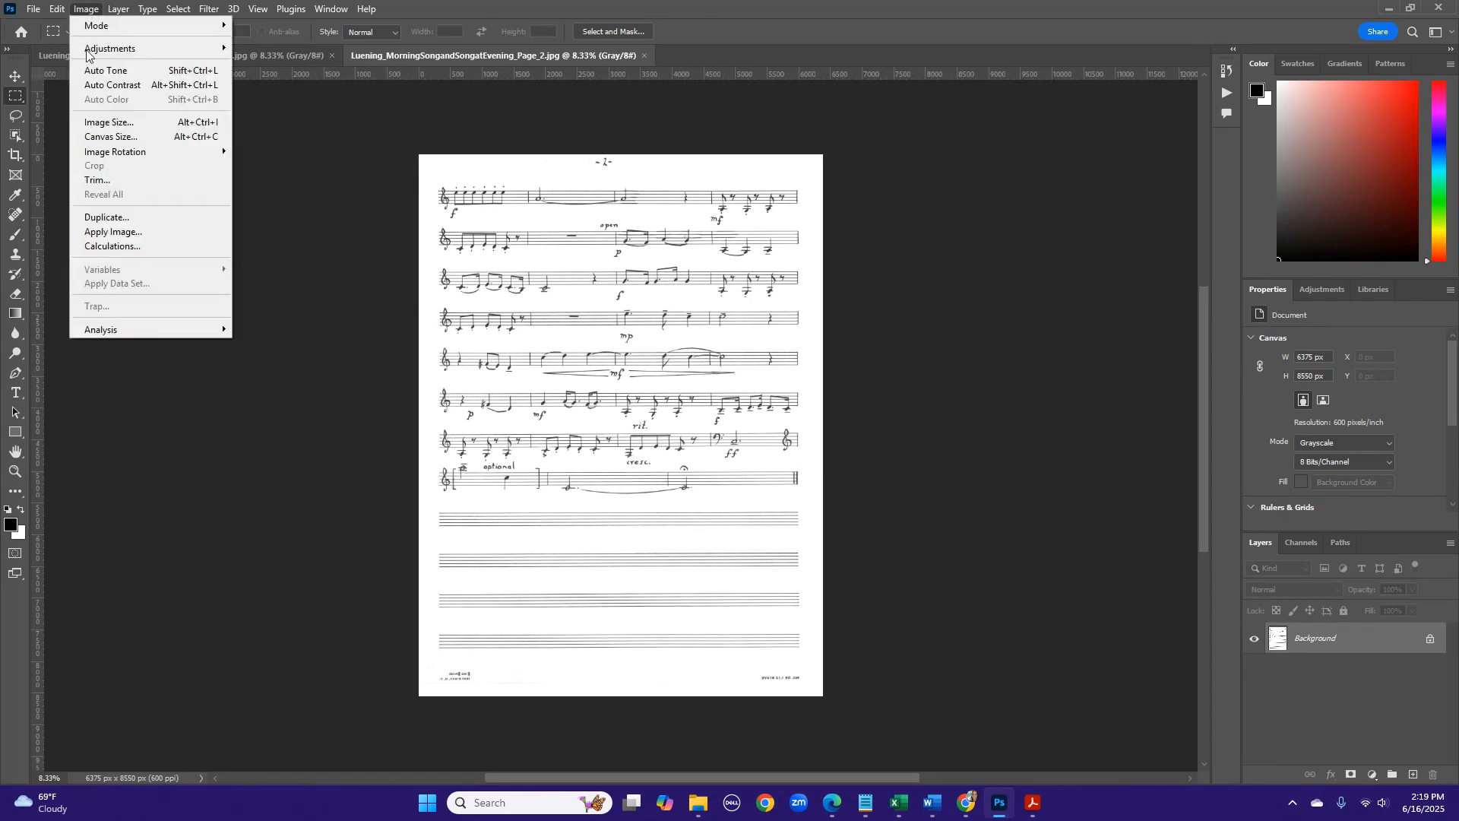
{"action": "left_click", "coordinate": [90, 12]}
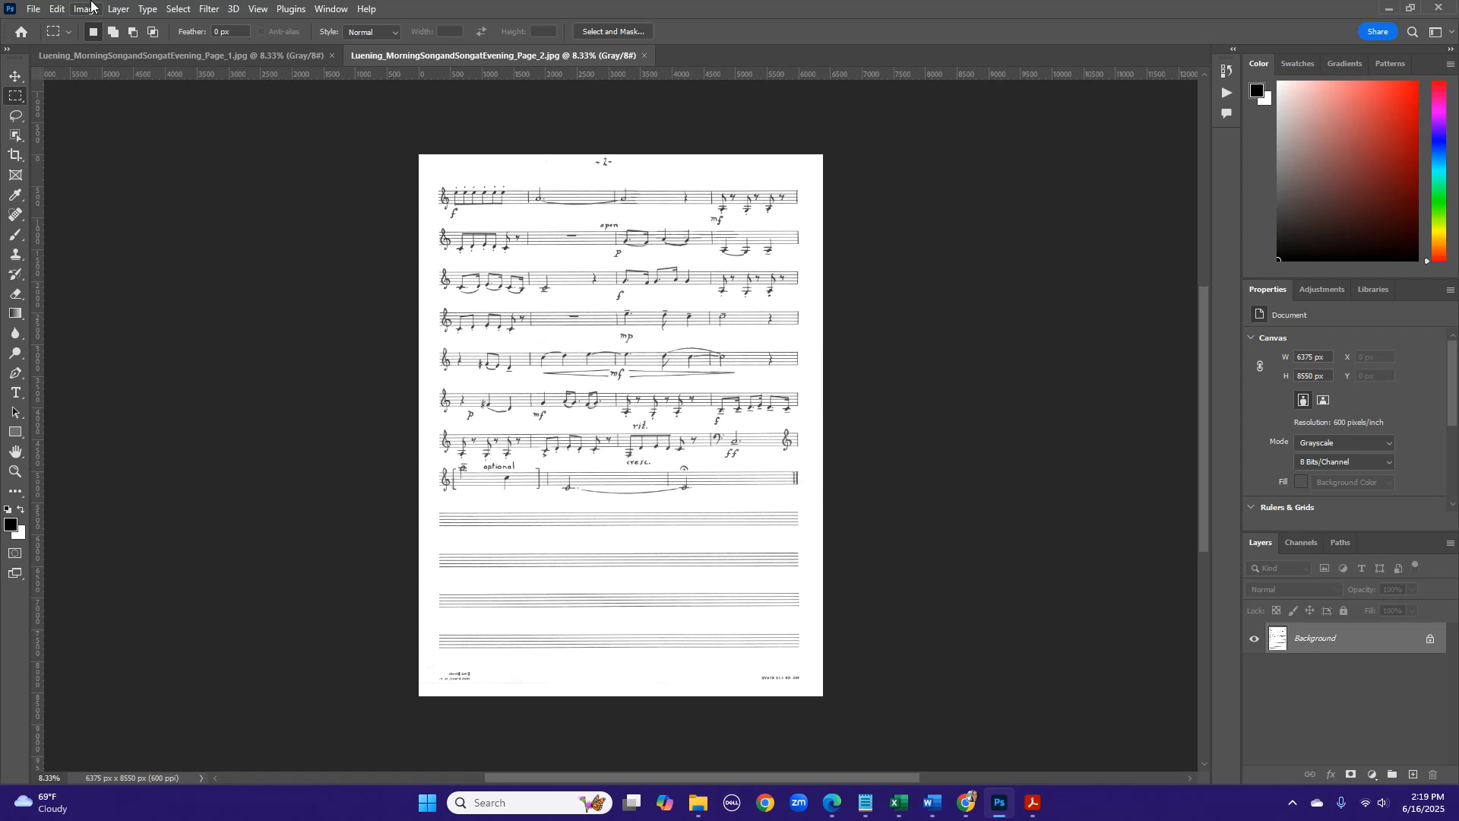
{"action": "left_click", "coordinate": [84, 9]}
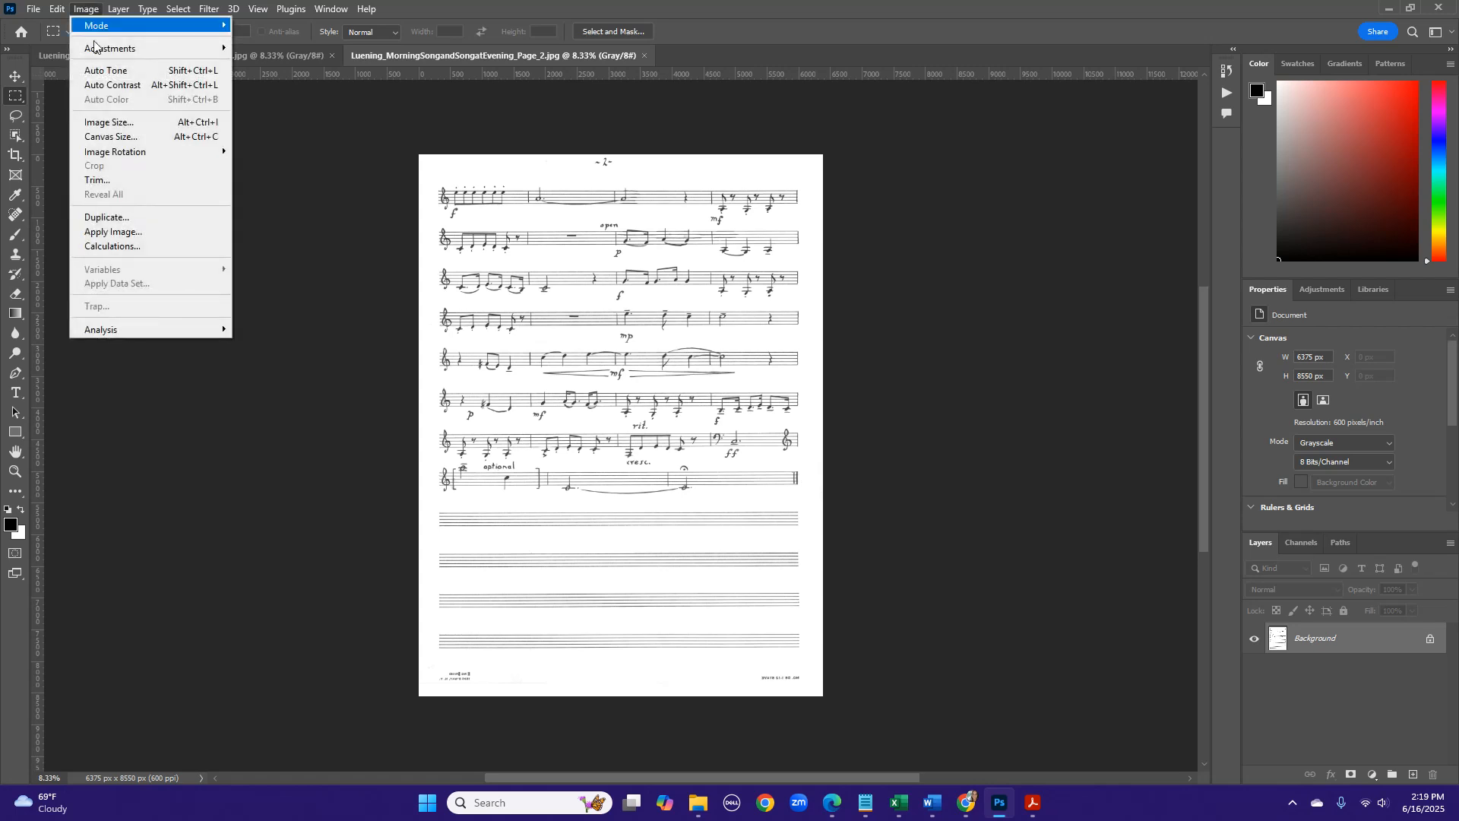
{"action": "left_click", "coordinate": [116, 140]}
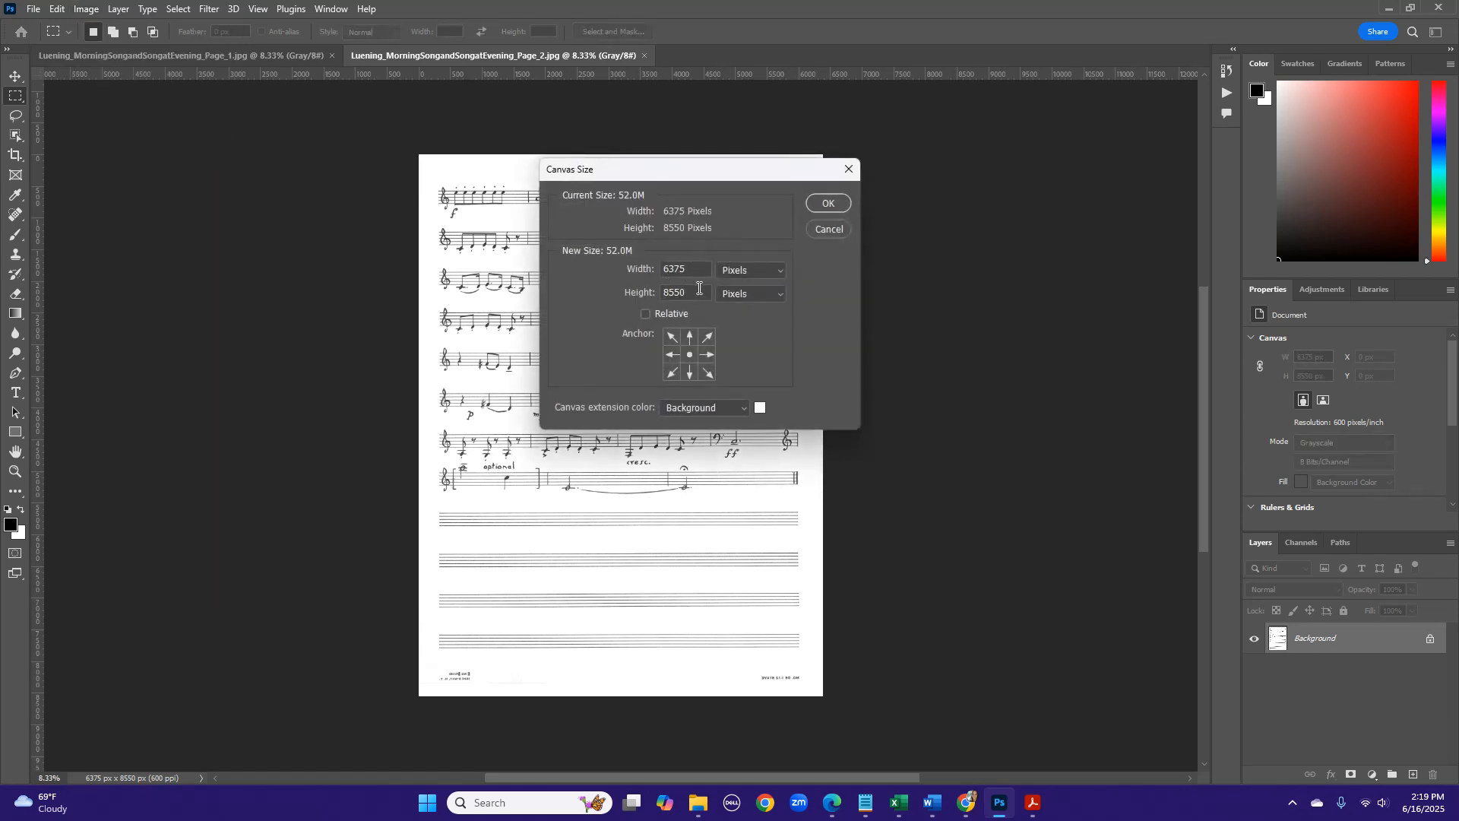
{"action": "type", "text": "9000"}
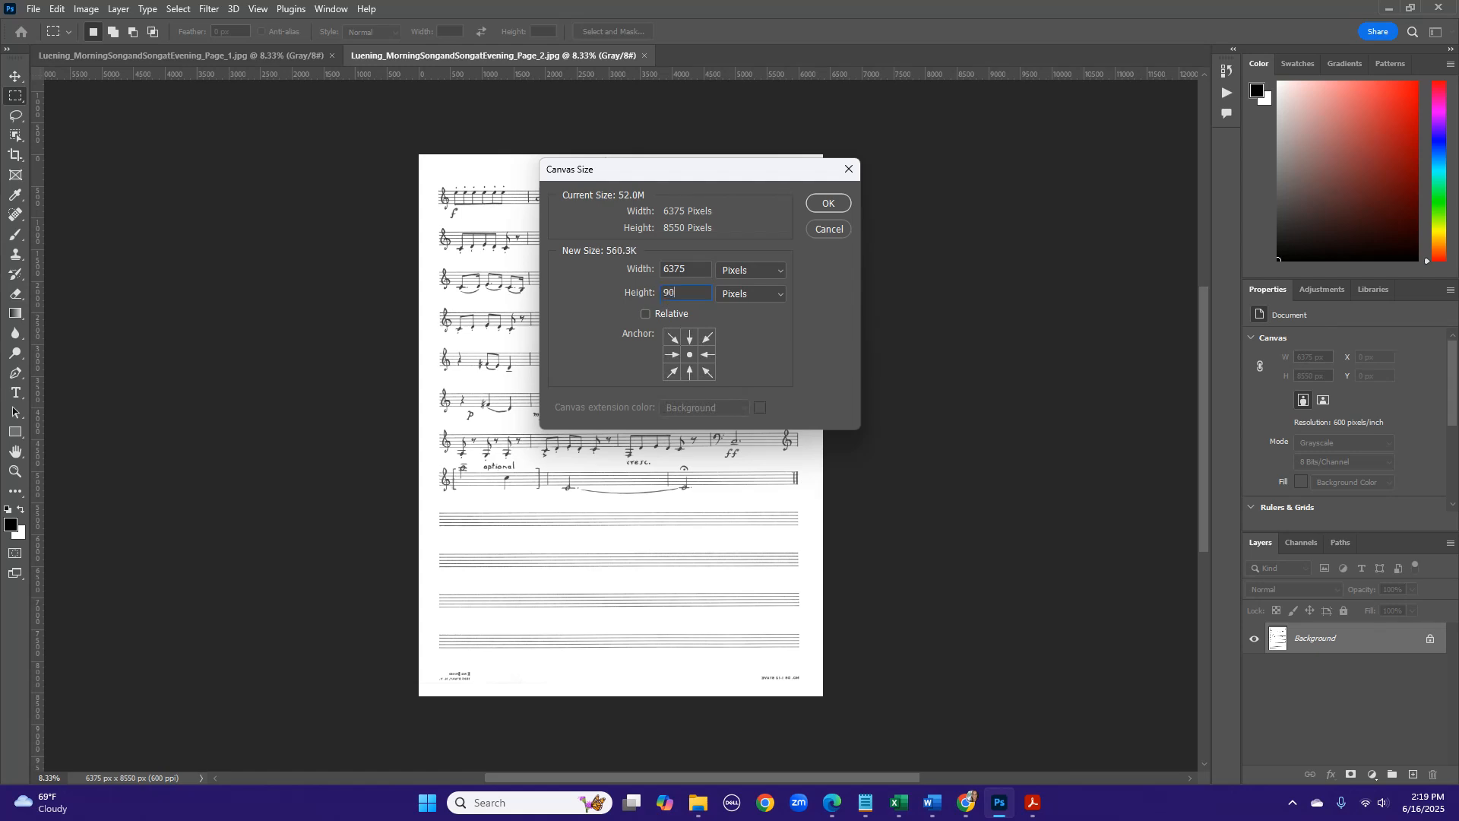
{"action": "left_click", "coordinate": [830, 204]}
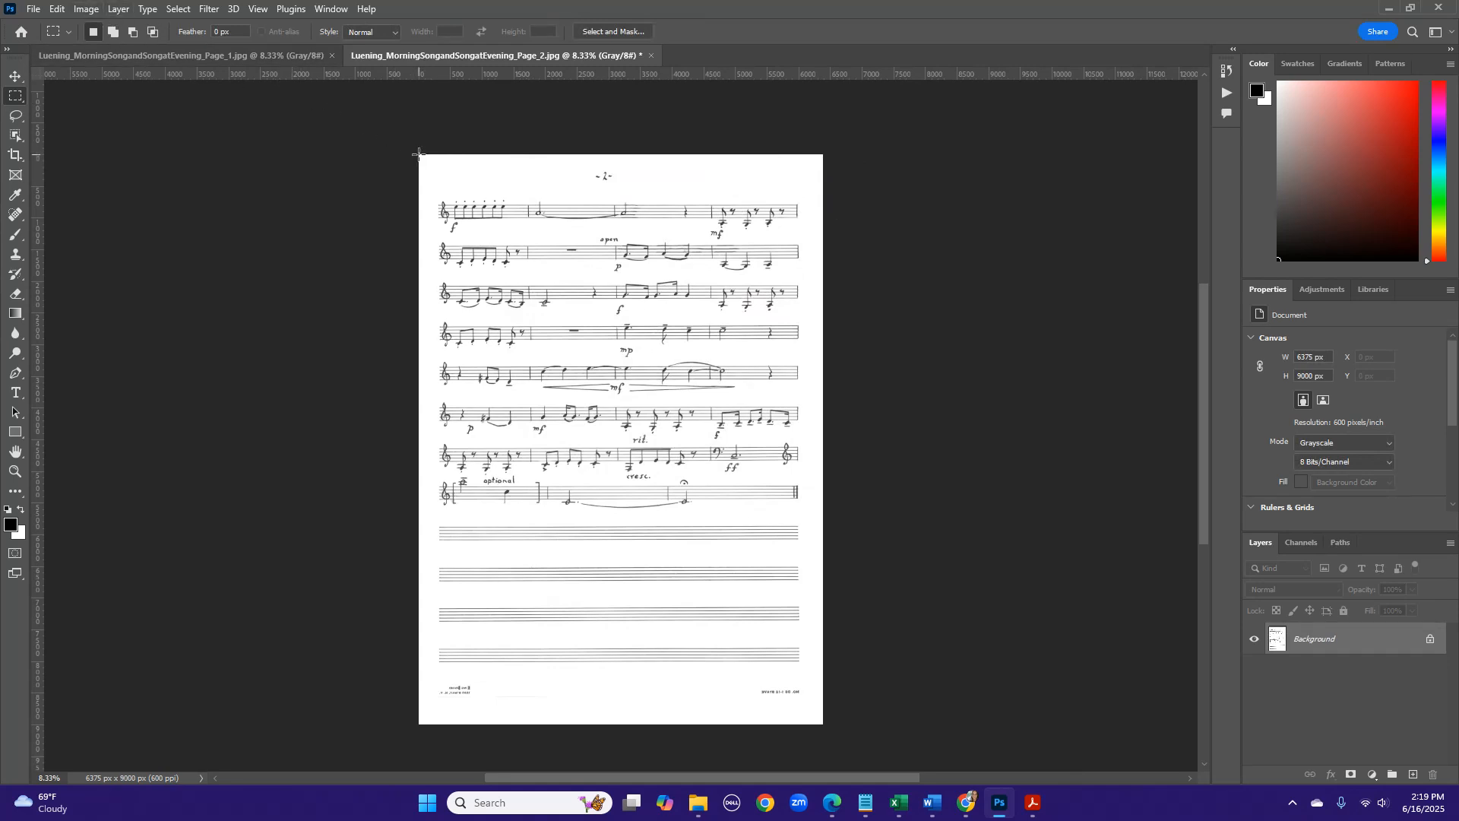
- Crop the bottom edge of page 2 with a rectangular selection of about 6364 by 8802 pixels
{"action": "left_click_drag", "start_coordinate": [418, 153], "coordinate": [823, 711]}
{"action": "left_click", "coordinate": [86, 8]}
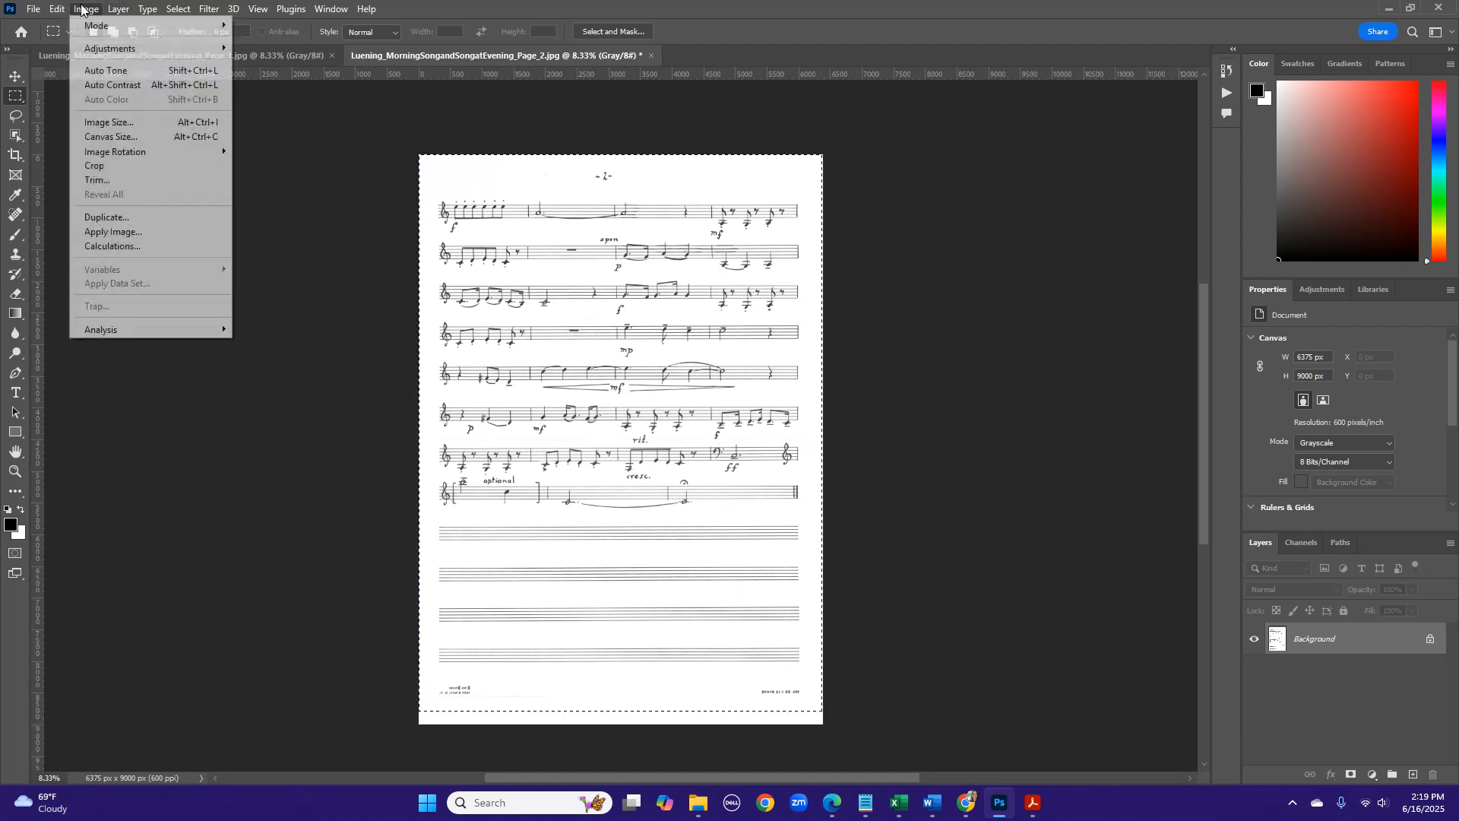
{"action": "left_click", "coordinate": [113, 170]}
- Resize page 2 to a height of 12 inches at 300 pixels/inch, keeping its proportions
{"action": "left_click", "coordinate": [86, 8]}
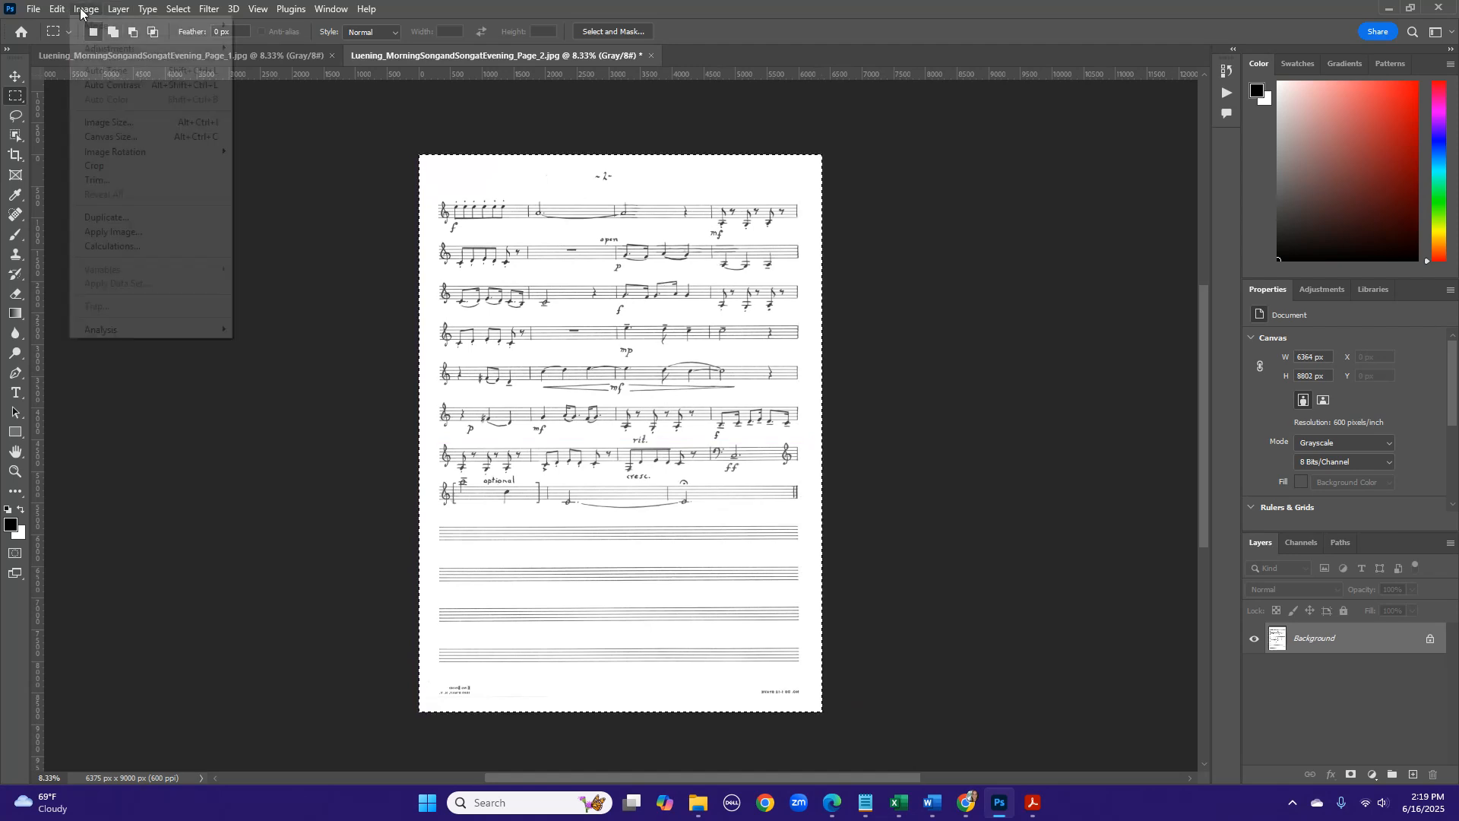
{"action": "left_click", "coordinate": [111, 122]}
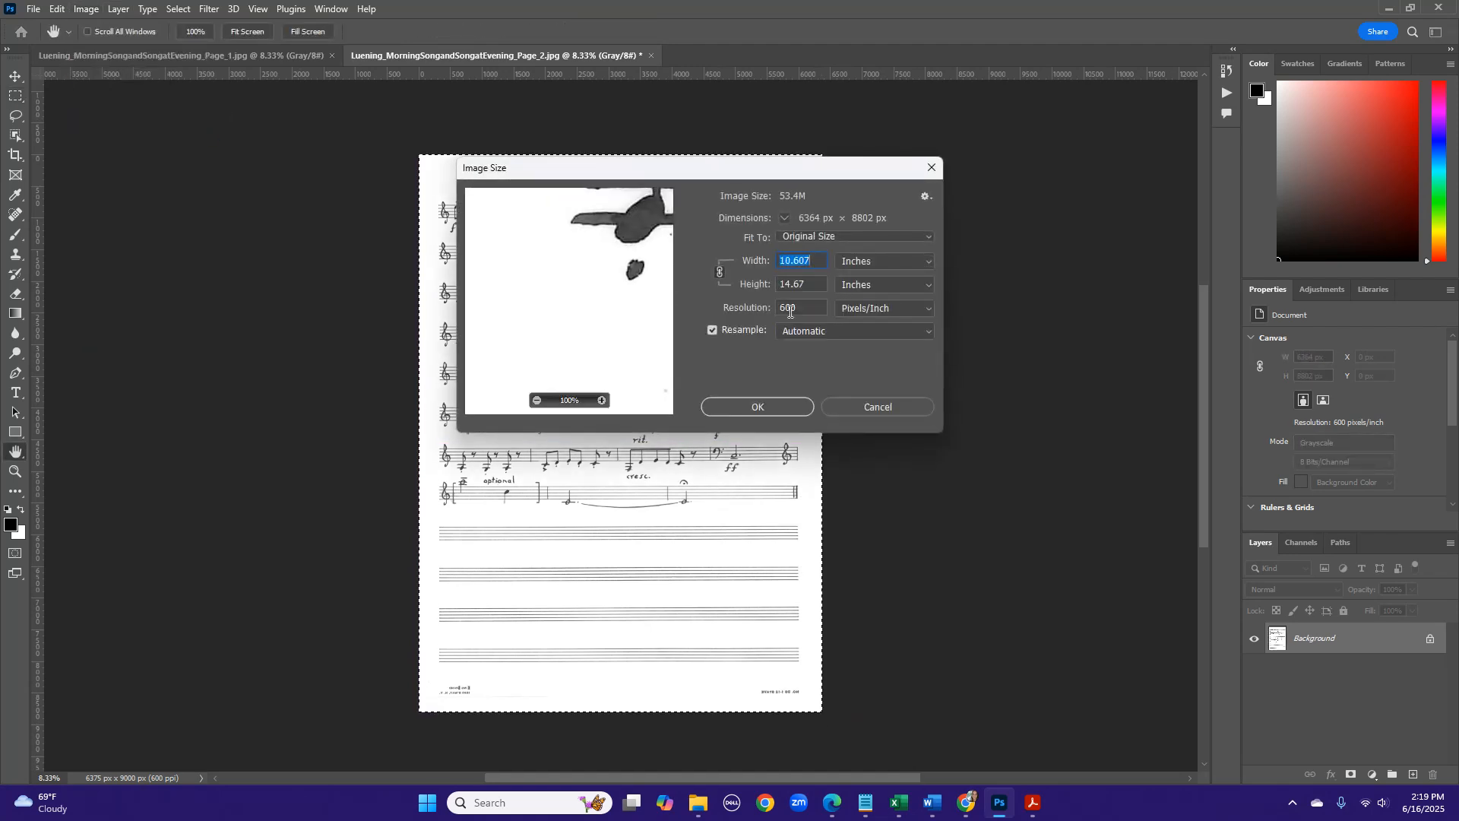
{"action": "double_click", "coordinate": [799, 283]}
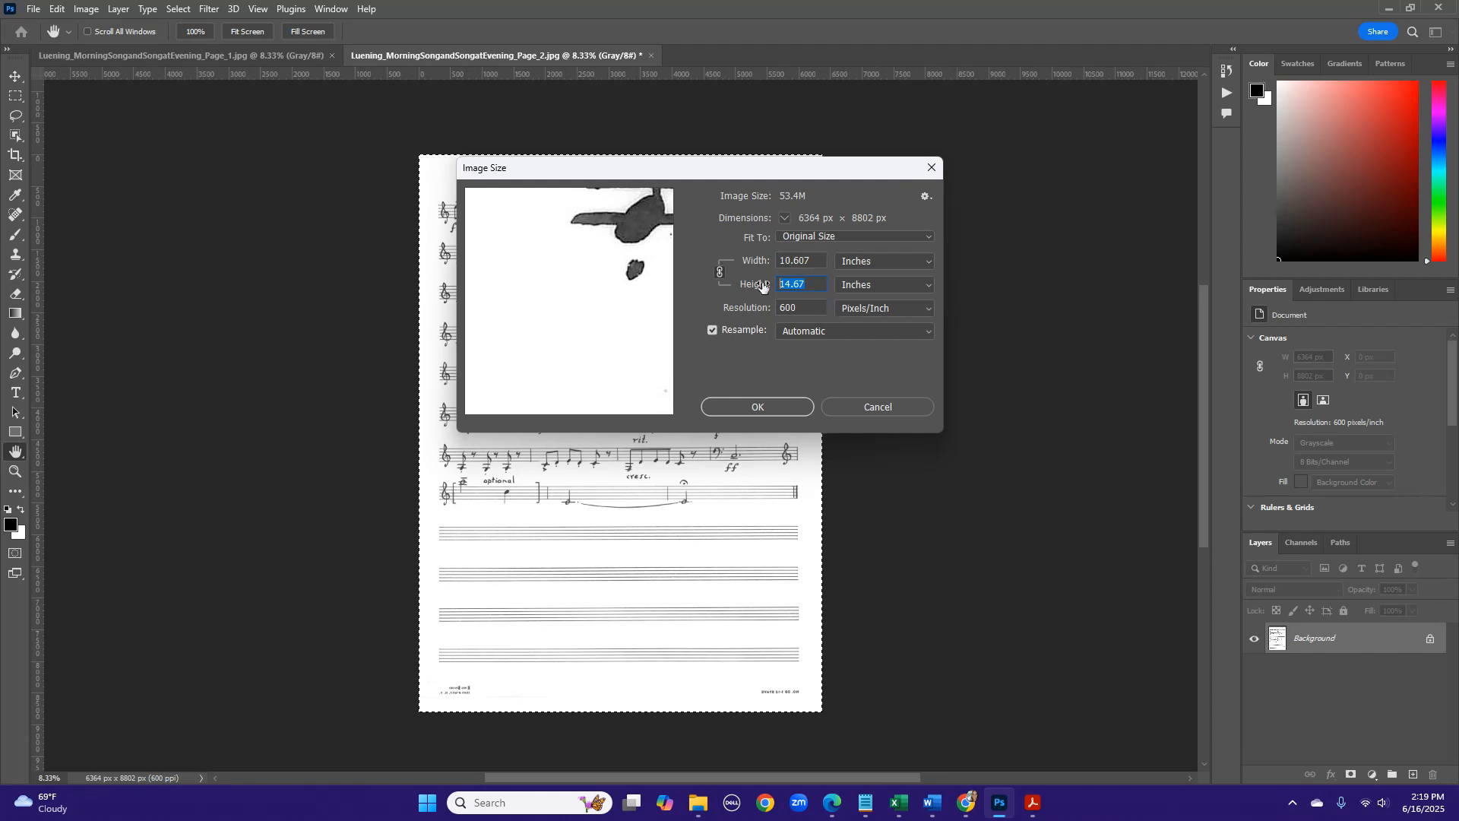
{"action": "type", "text": "12"}
{"action": "key", "text": "Tab"}
{"action": "type", "text": "300"}
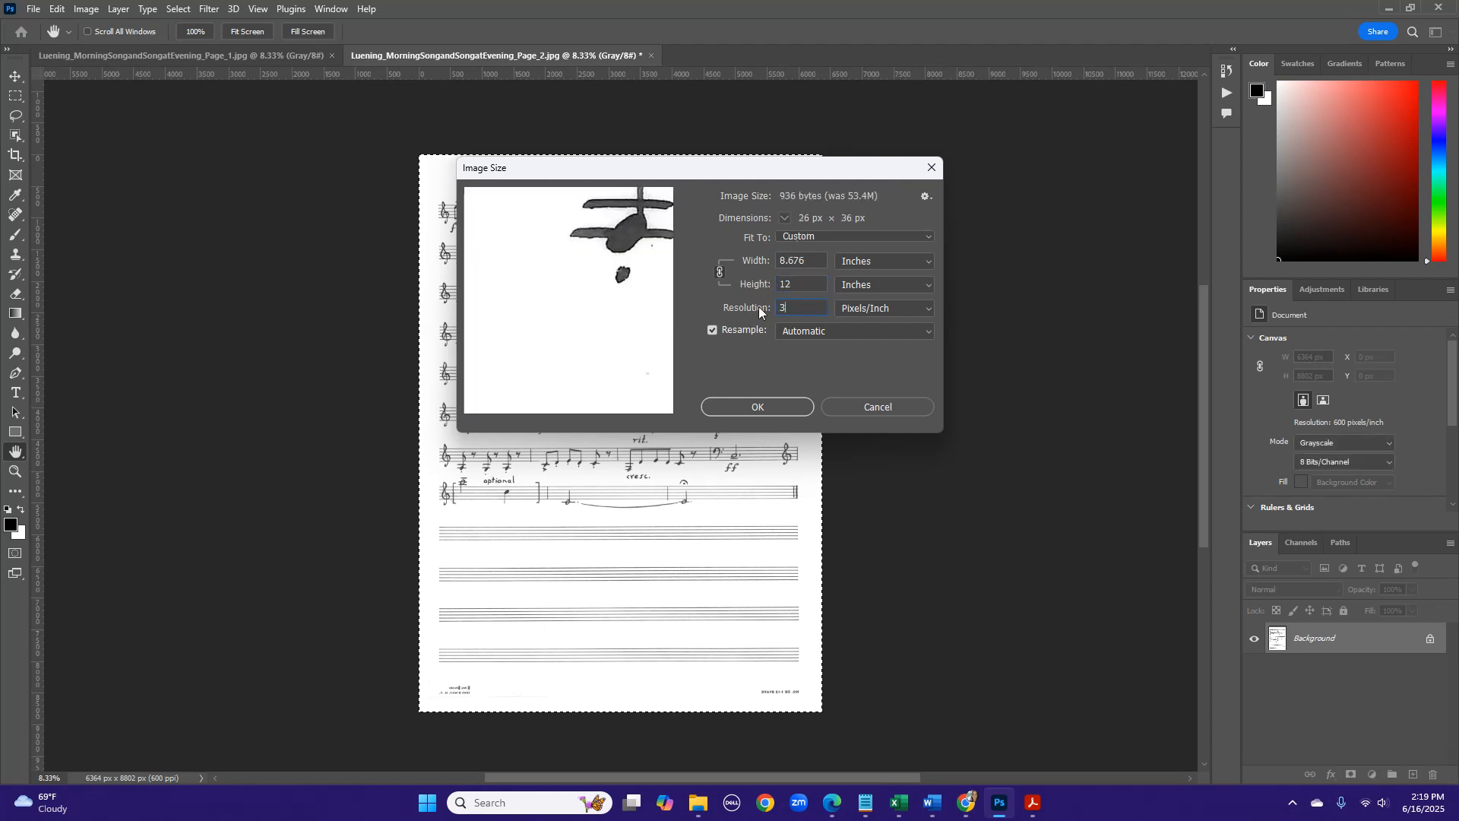
{"action": "left_click", "coordinate": [738, 404]}
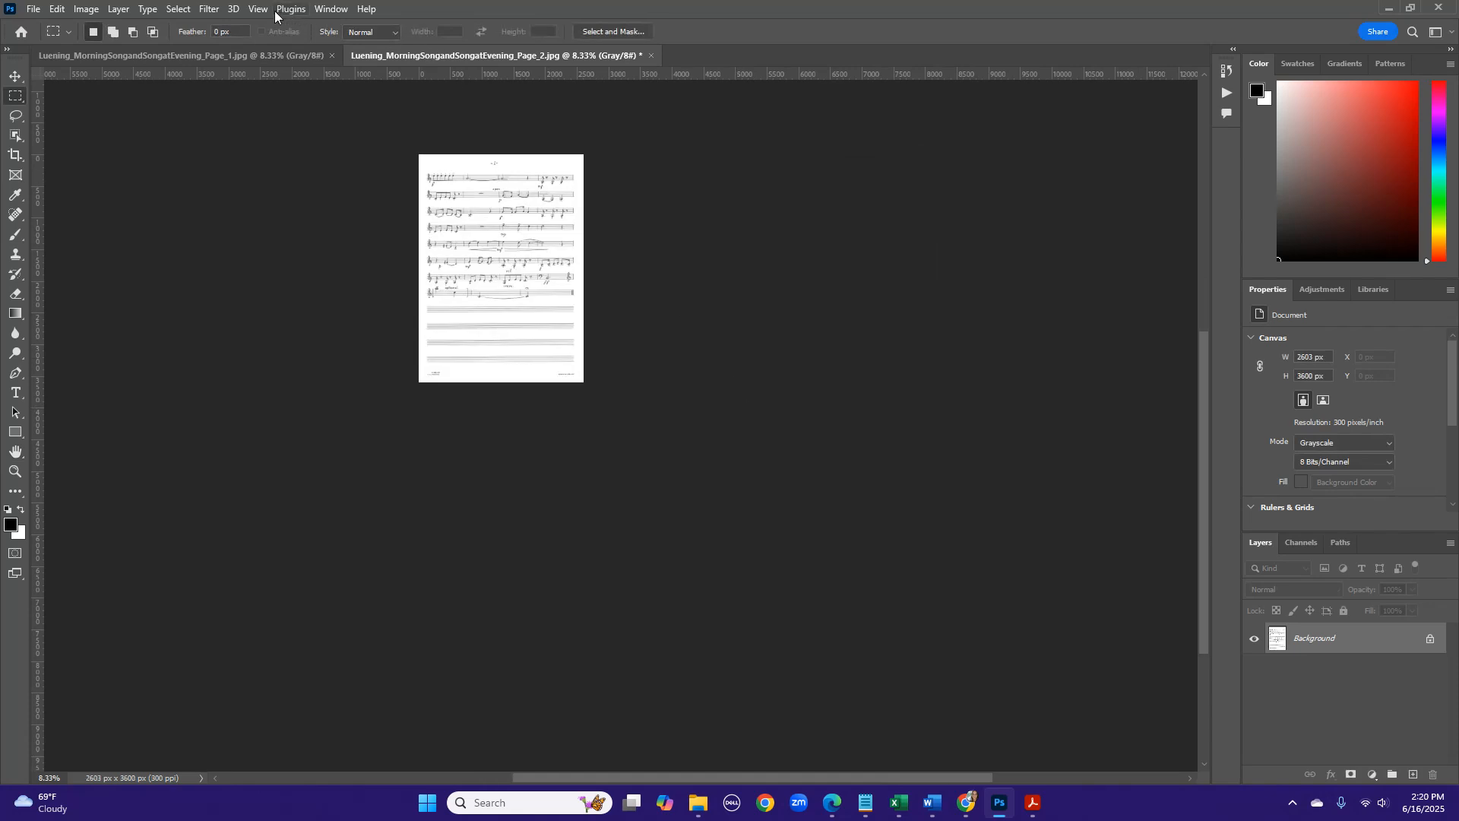
- Check the image size of page 2 and set its canvas width to 9 inches
{"action": "left_click", "coordinate": [259, 8]}
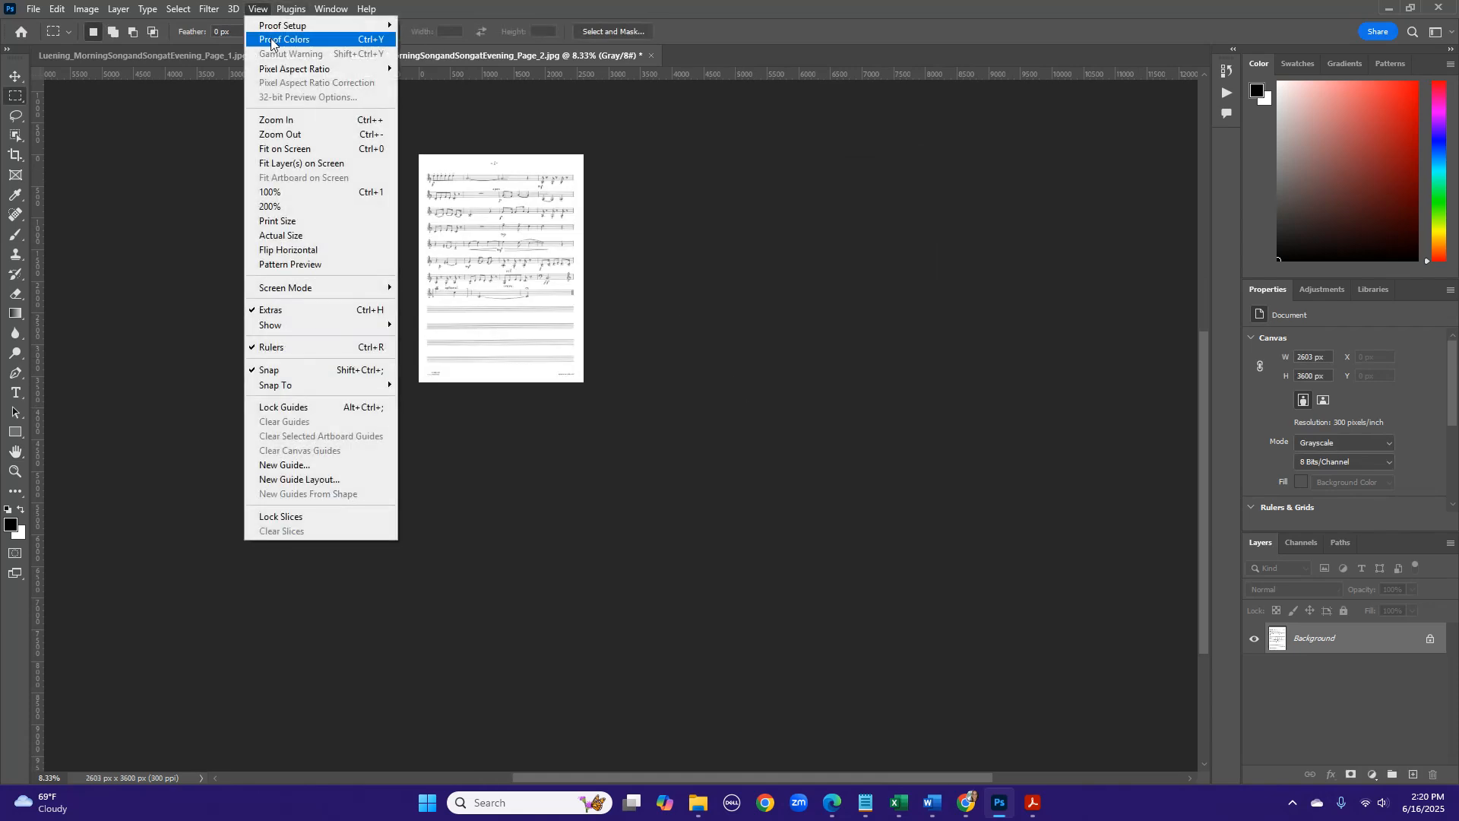
{"action": "left_click", "coordinate": [289, 149]}
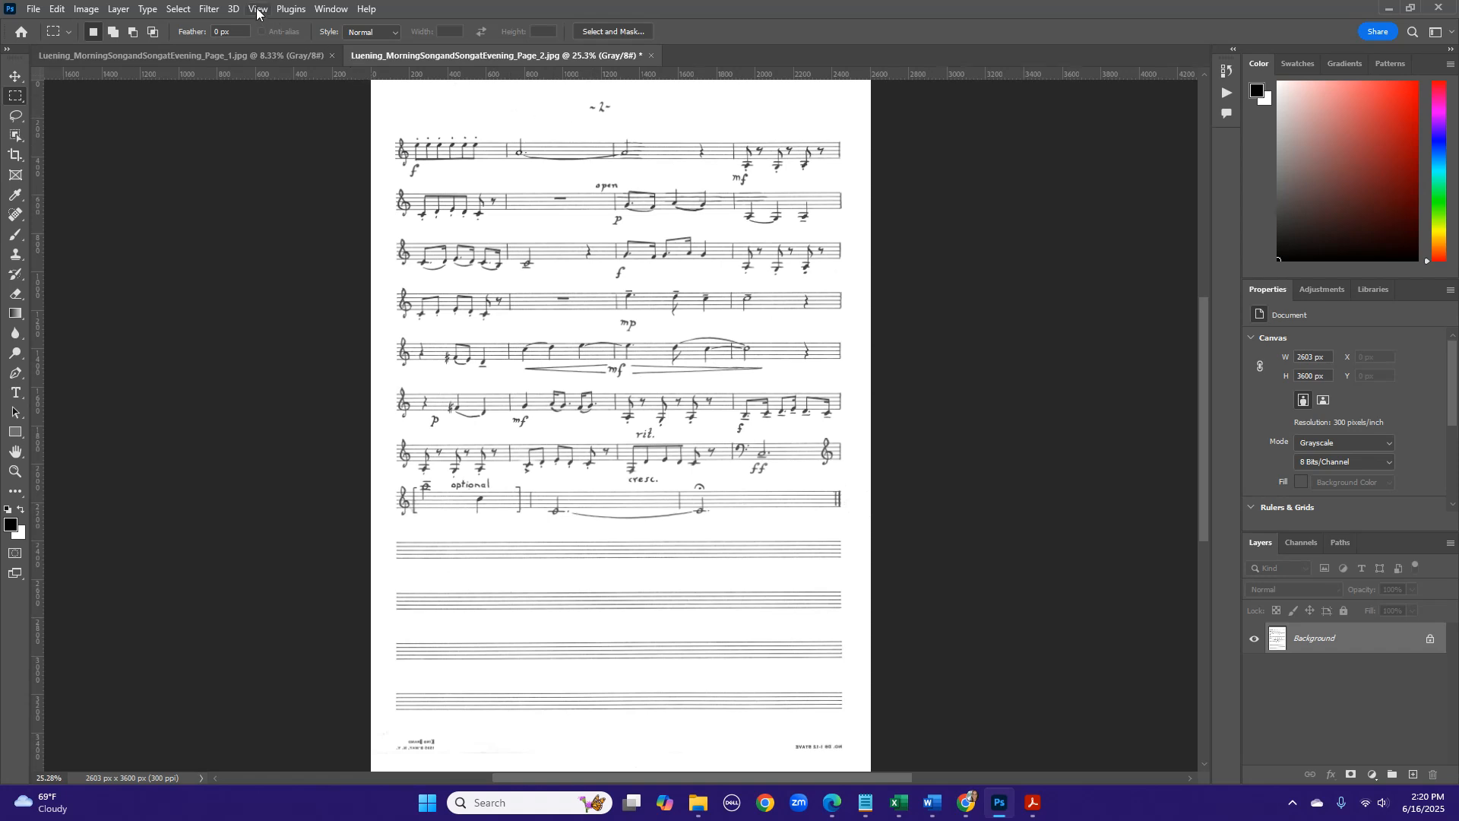
{"action": "left_click", "coordinate": [86, 8]}
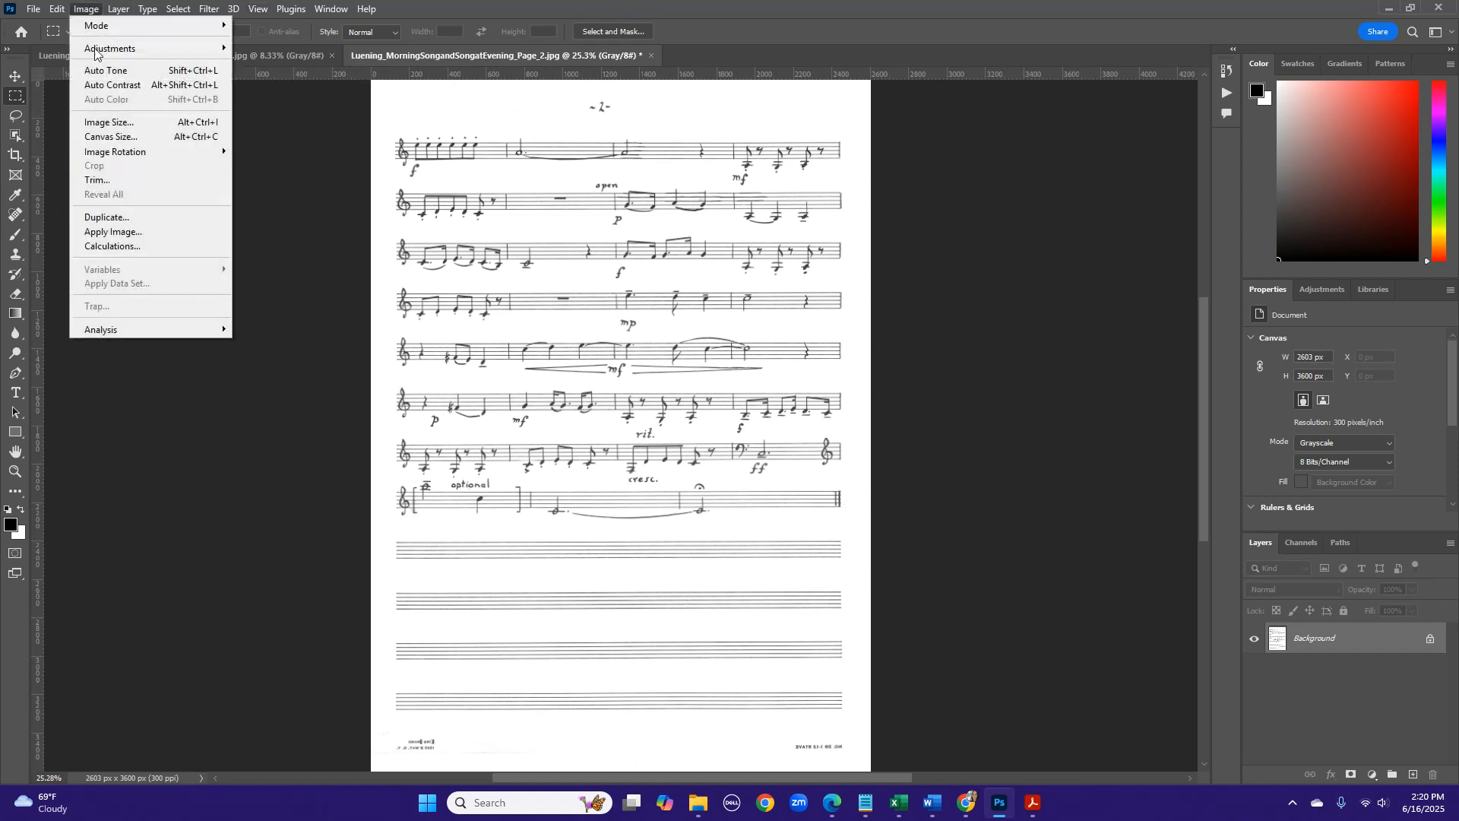
{"action": "left_click", "coordinate": [110, 123]}
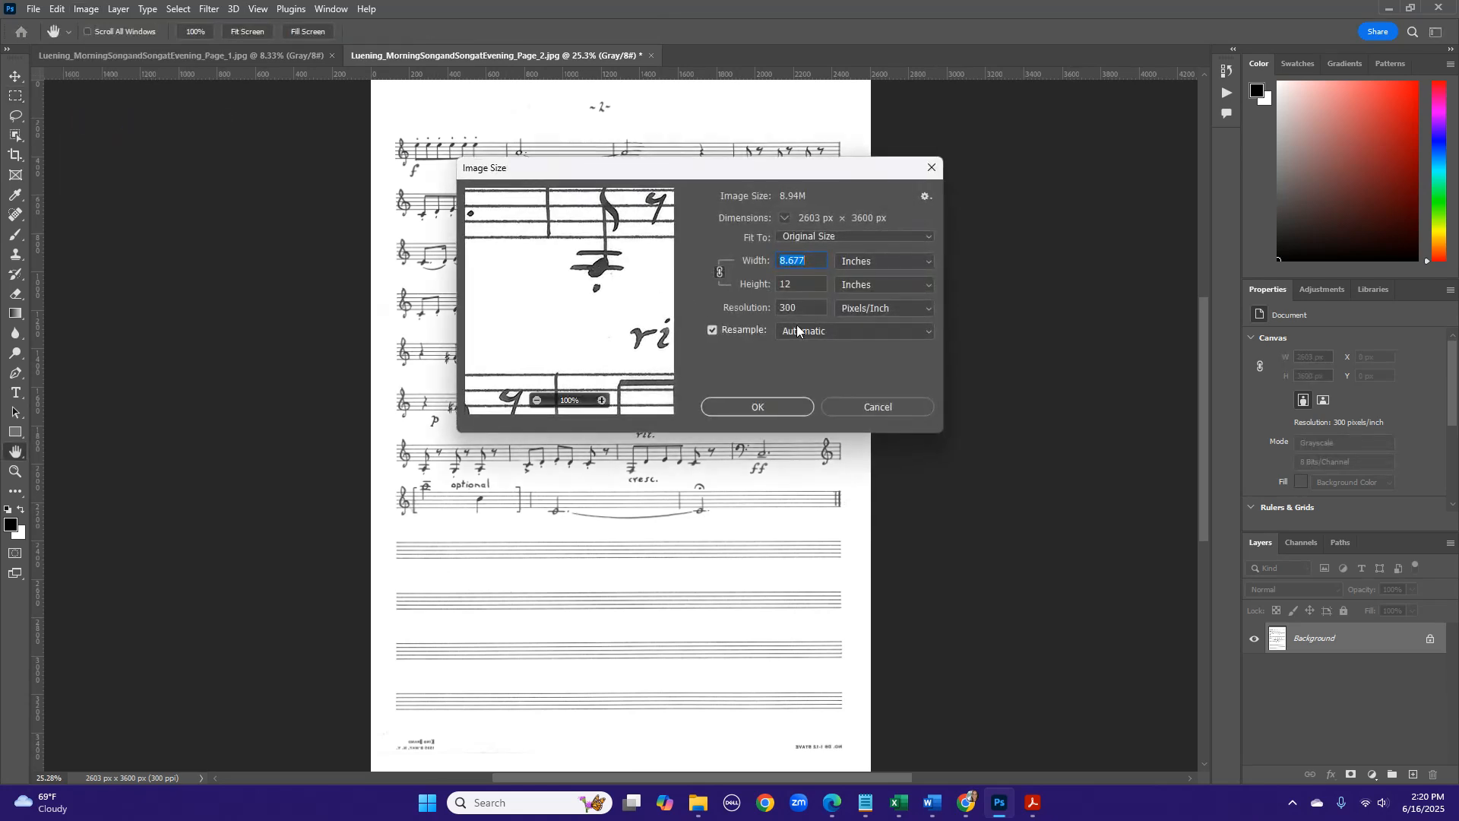
{"action": "left_click", "coordinate": [796, 408]}
{"action": "left_click", "coordinate": [86, 8]}
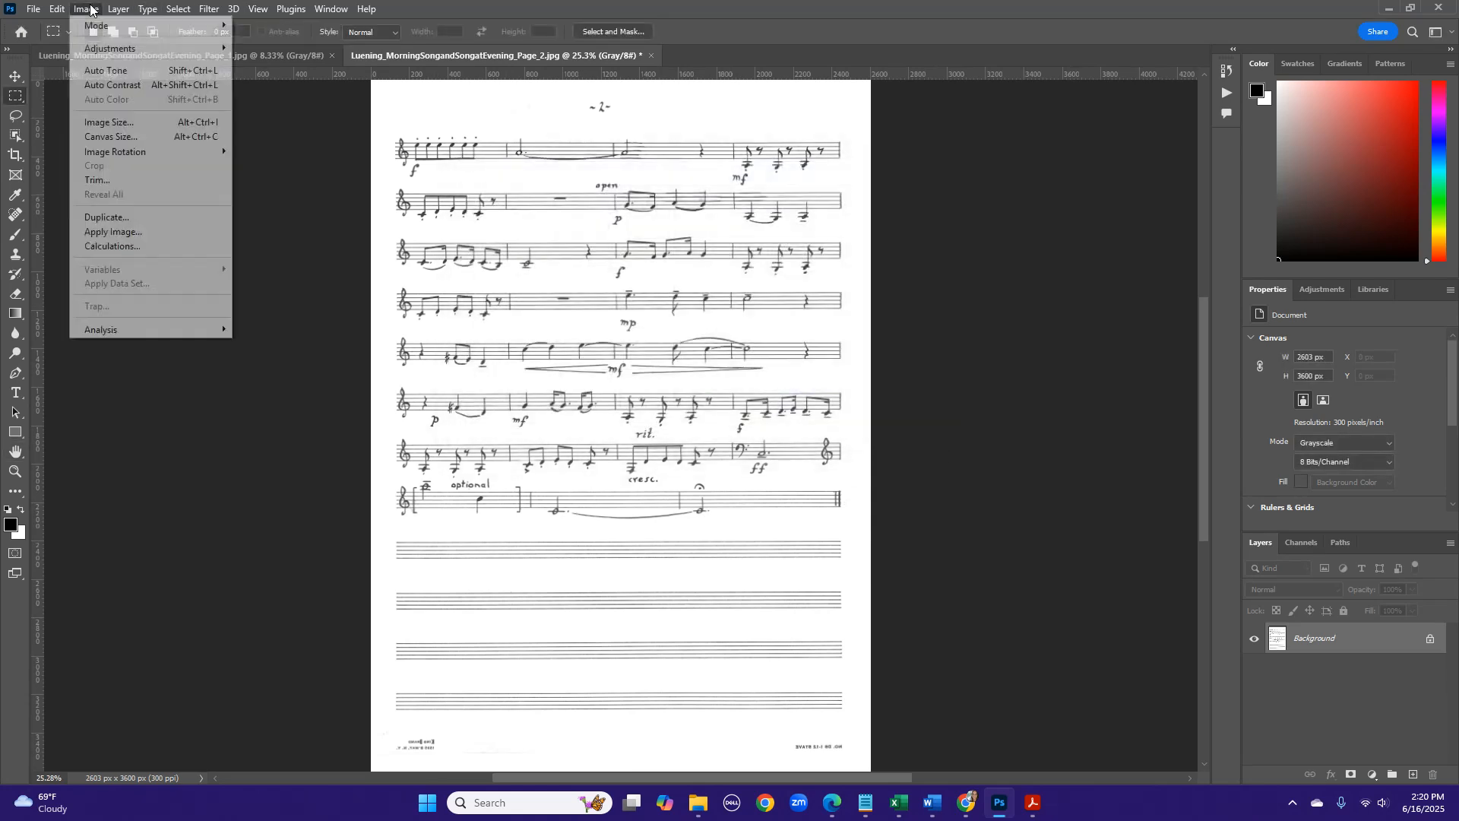
{"action": "left_click", "coordinate": [110, 137]}
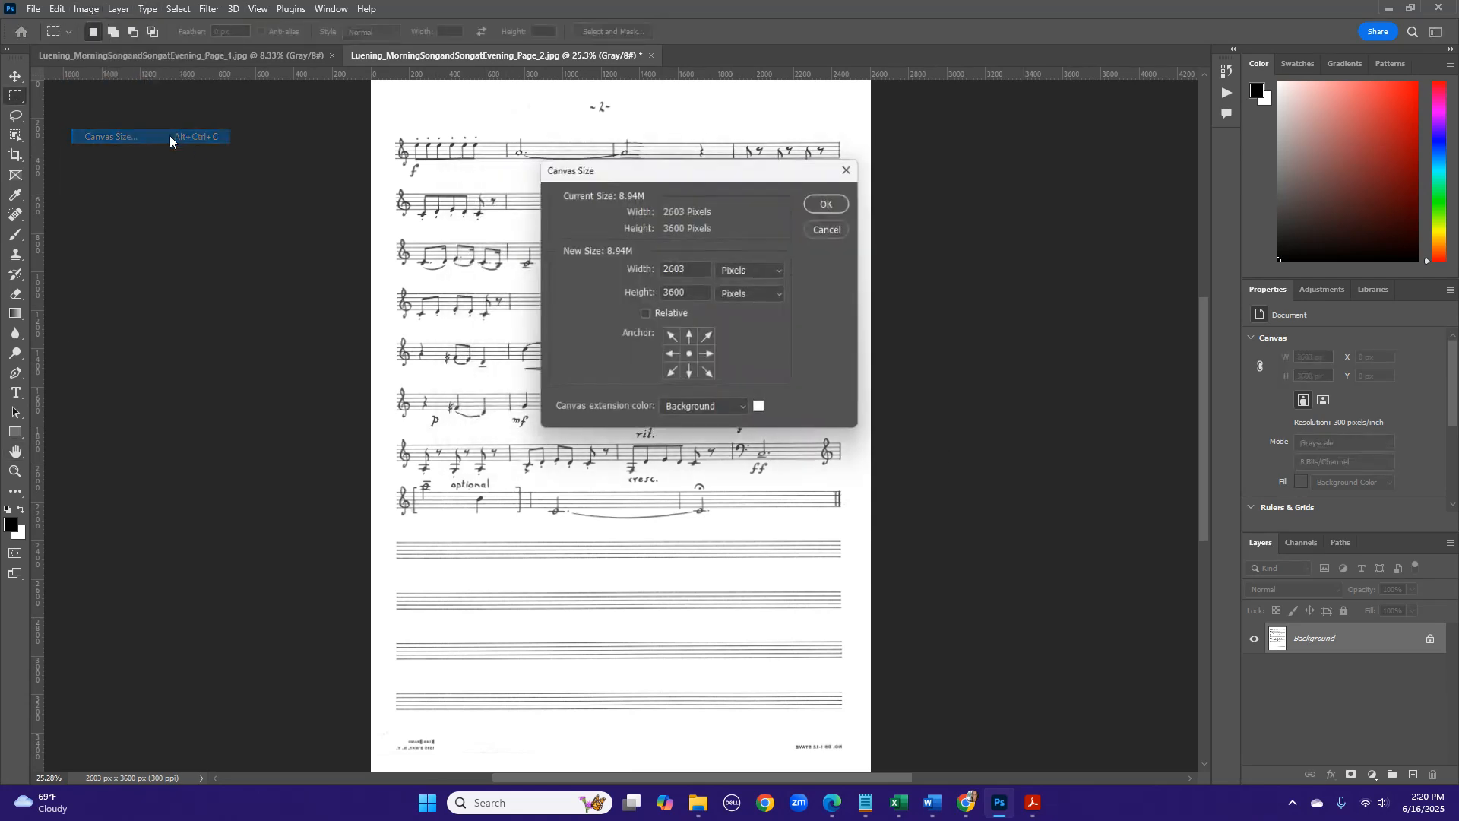
{"action": "left_click", "coordinate": [728, 275]}
{"action": "left_click", "coordinate": [730, 298]}
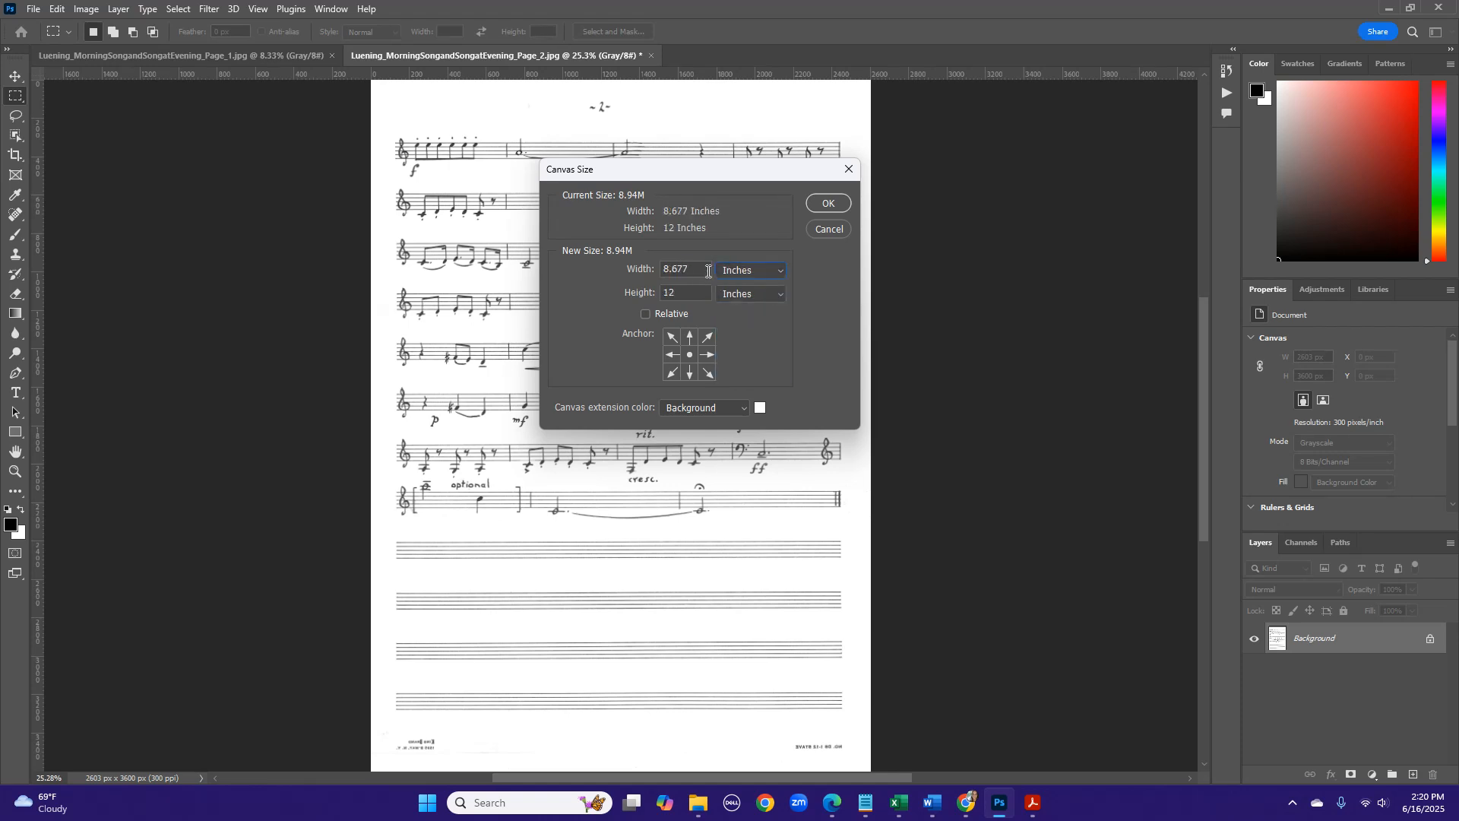
{"action": "left_click_drag", "start_coordinate": [708, 271], "coordinate": [631, 268]}
{"action": "type", "text": "9"}
{"action": "left_click", "coordinate": [823, 201]}
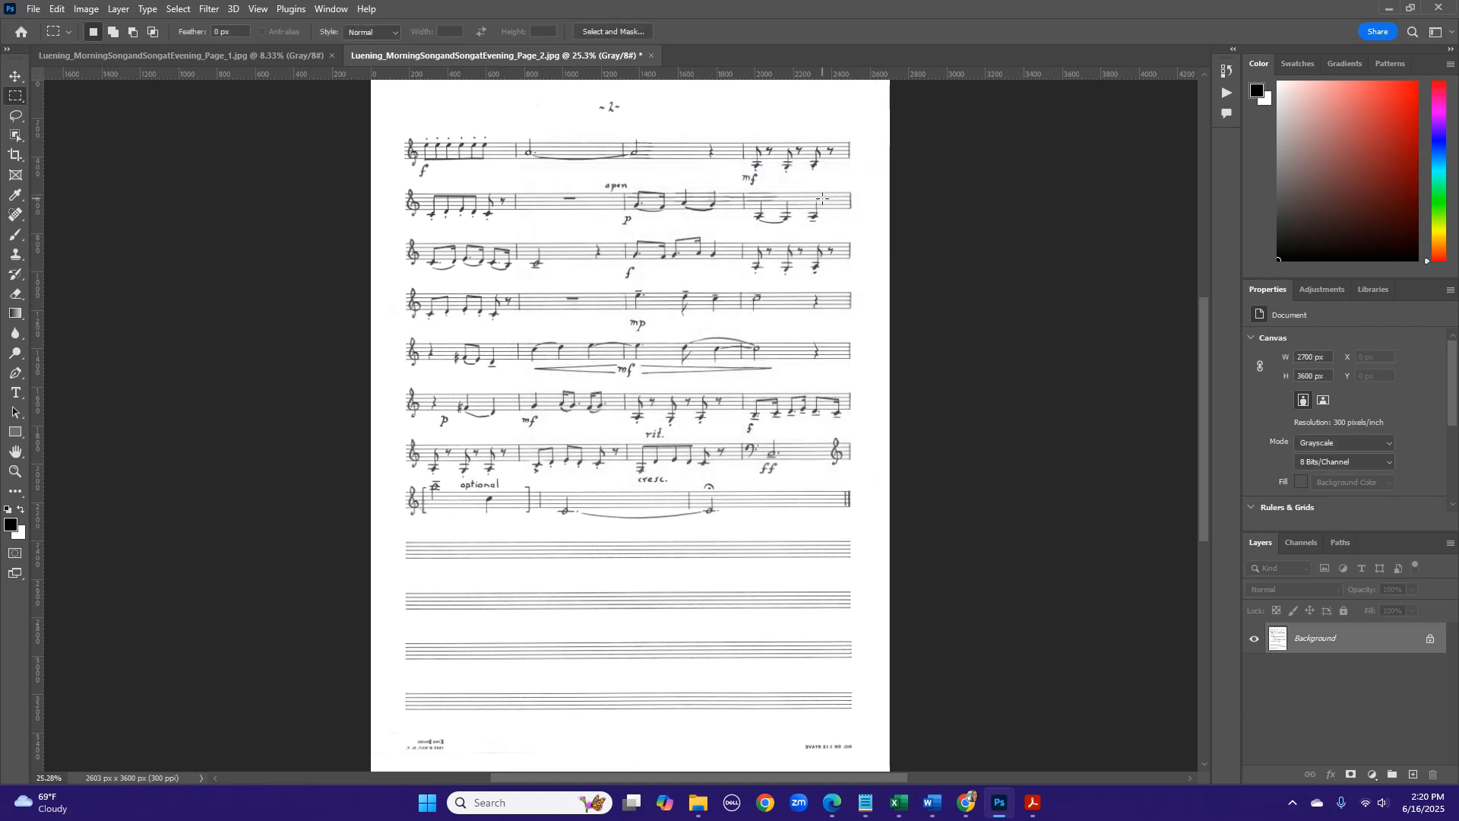
- Darken page 2 with a Levels adjustment, using a midtone input of 0.56 and a white input of 201
{"action": "left_click", "coordinate": [85, 9]}
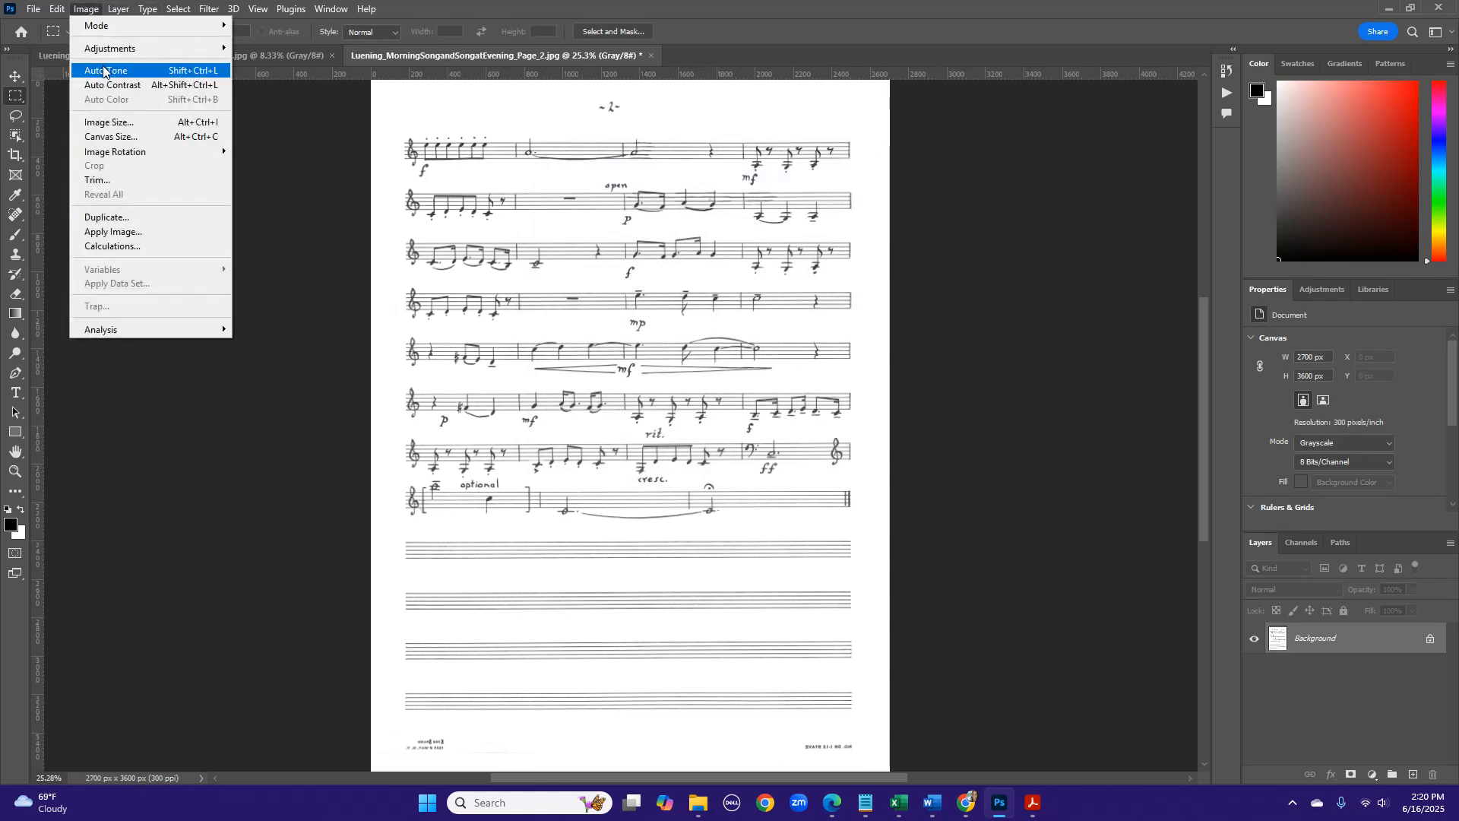
{"action": "mouse_move", "coordinate": [108, 50]}
{"action": "left_click", "coordinate": [266, 63]}
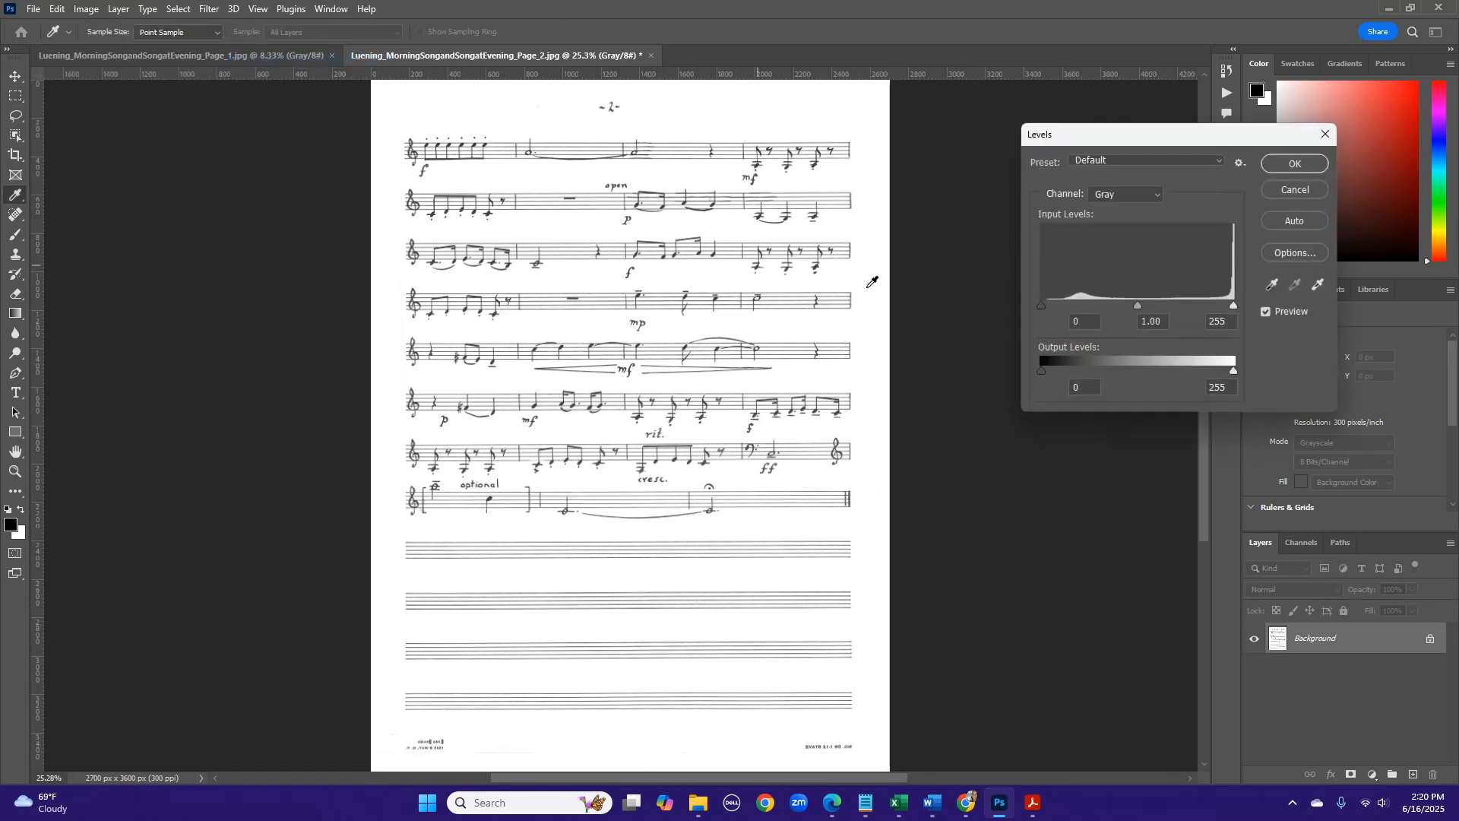
{"action": "left_click_drag", "start_coordinate": [1234, 304], "coordinate": [1215, 305]}
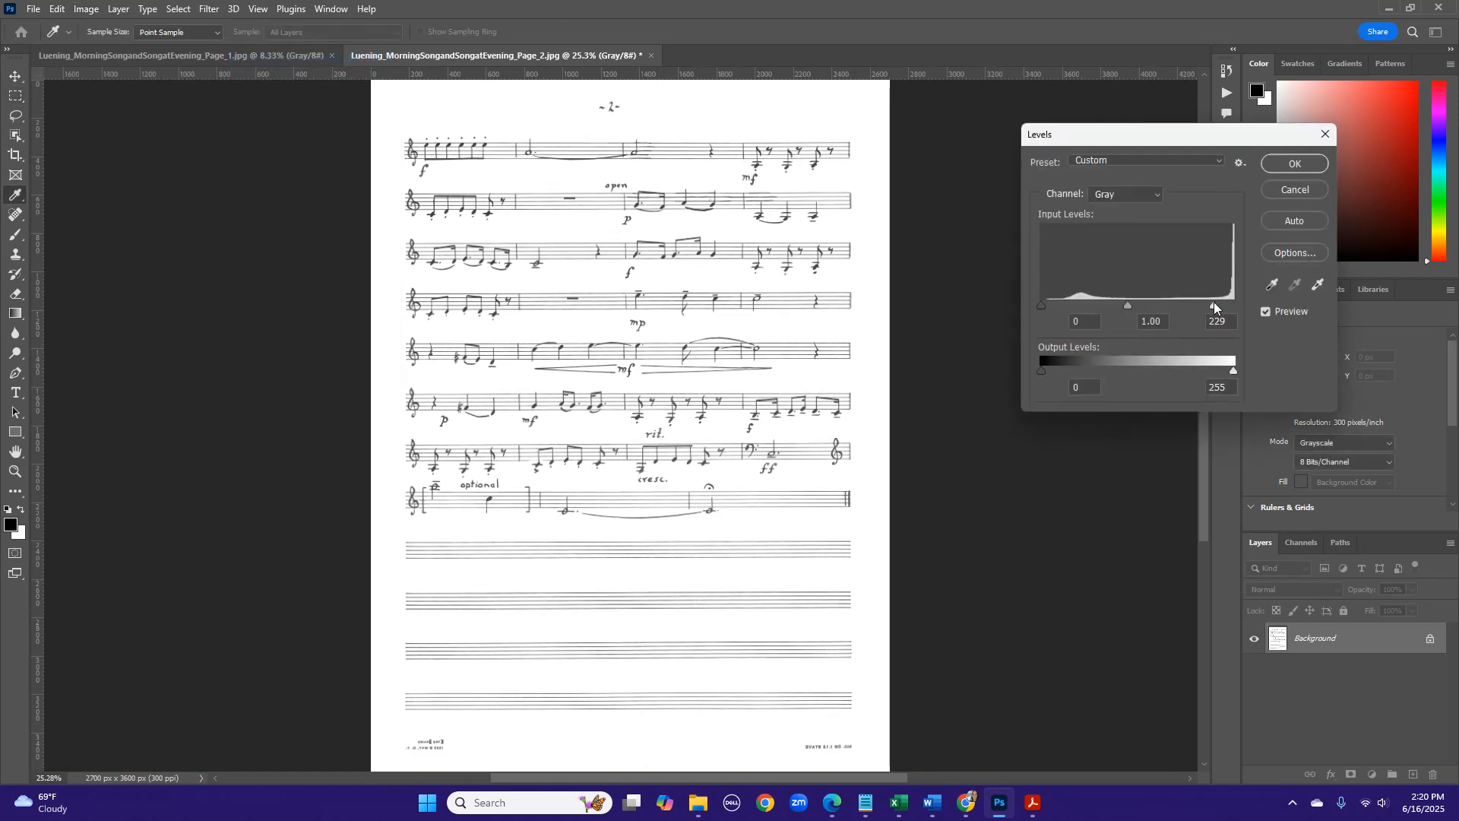
{"action": "left_click_drag", "start_coordinate": [1126, 306], "coordinate": [1193, 308]}
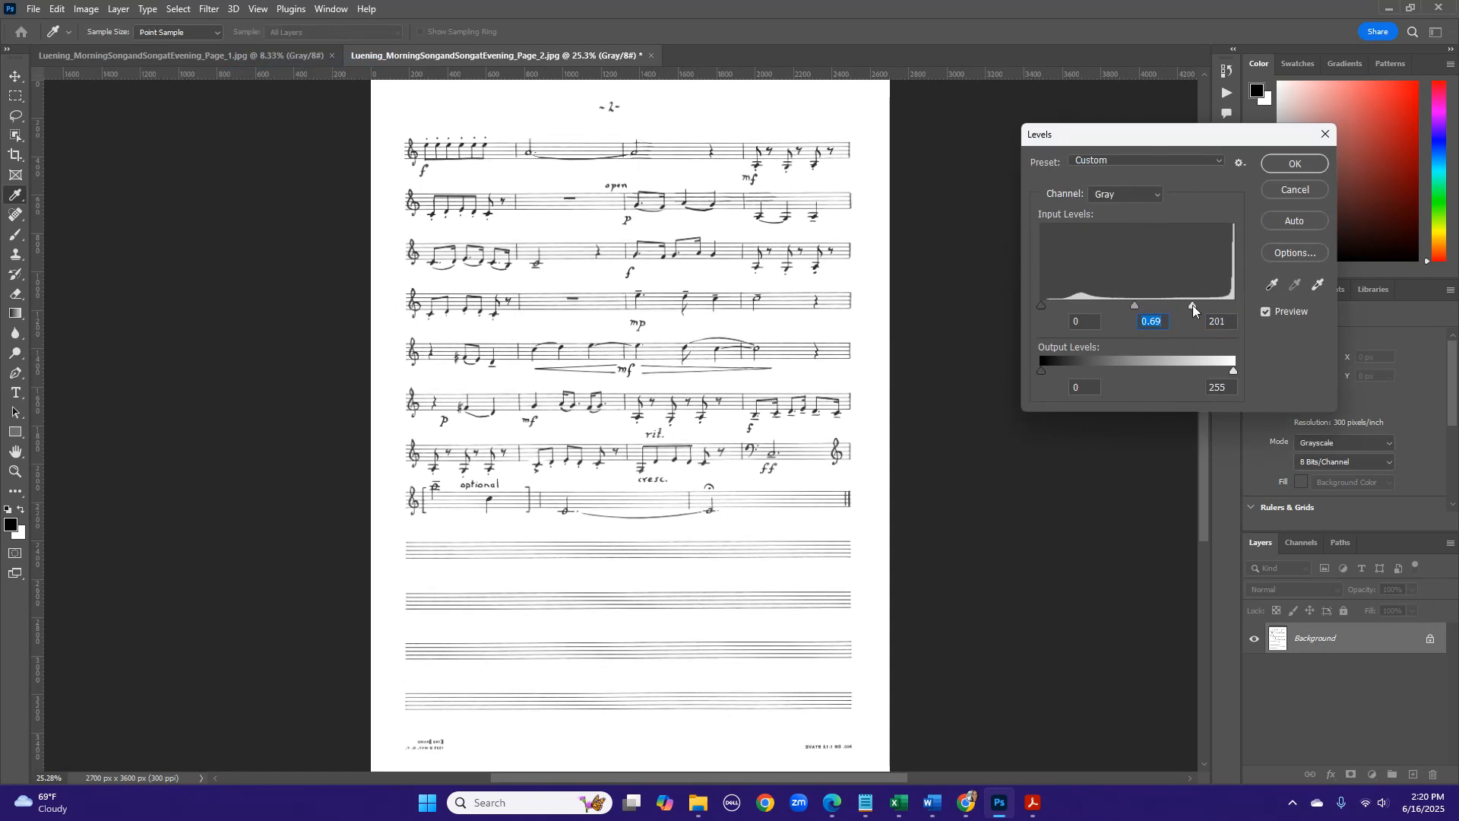
{"action": "left_click", "coordinate": [1144, 304]}
{"action": "left_click", "coordinate": [1276, 165]}
{"action": "key", "text": "m"}
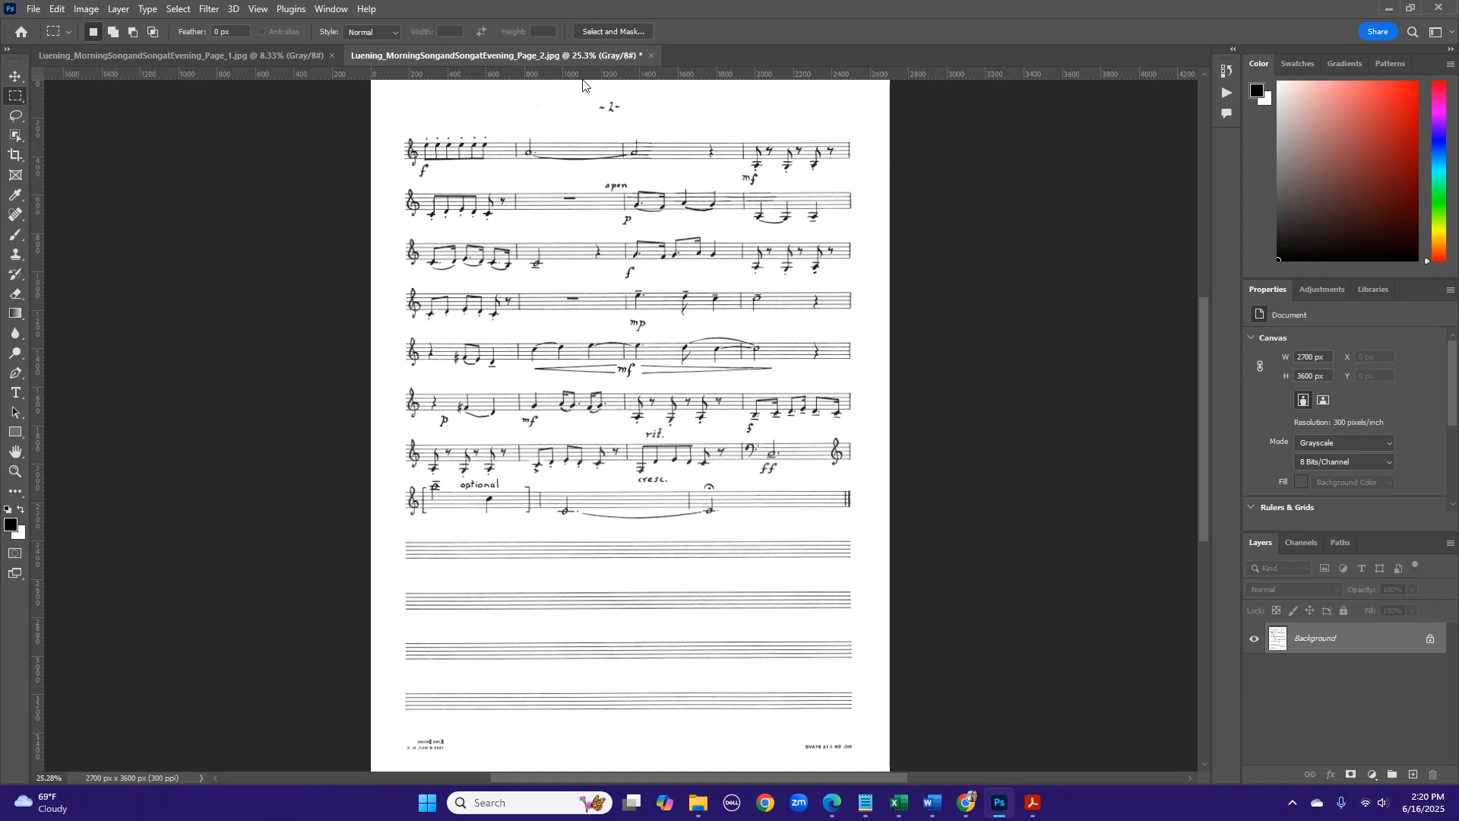
- Inspect the darkened notation up close, then save page 2 as a quality 10 JPEG and close its document
{"action": "key", "text": "ctrl+equal"}
{"action": "key", "text": "ctrl+equal"}
{"action": "key", "text": "ctrl+equal"}
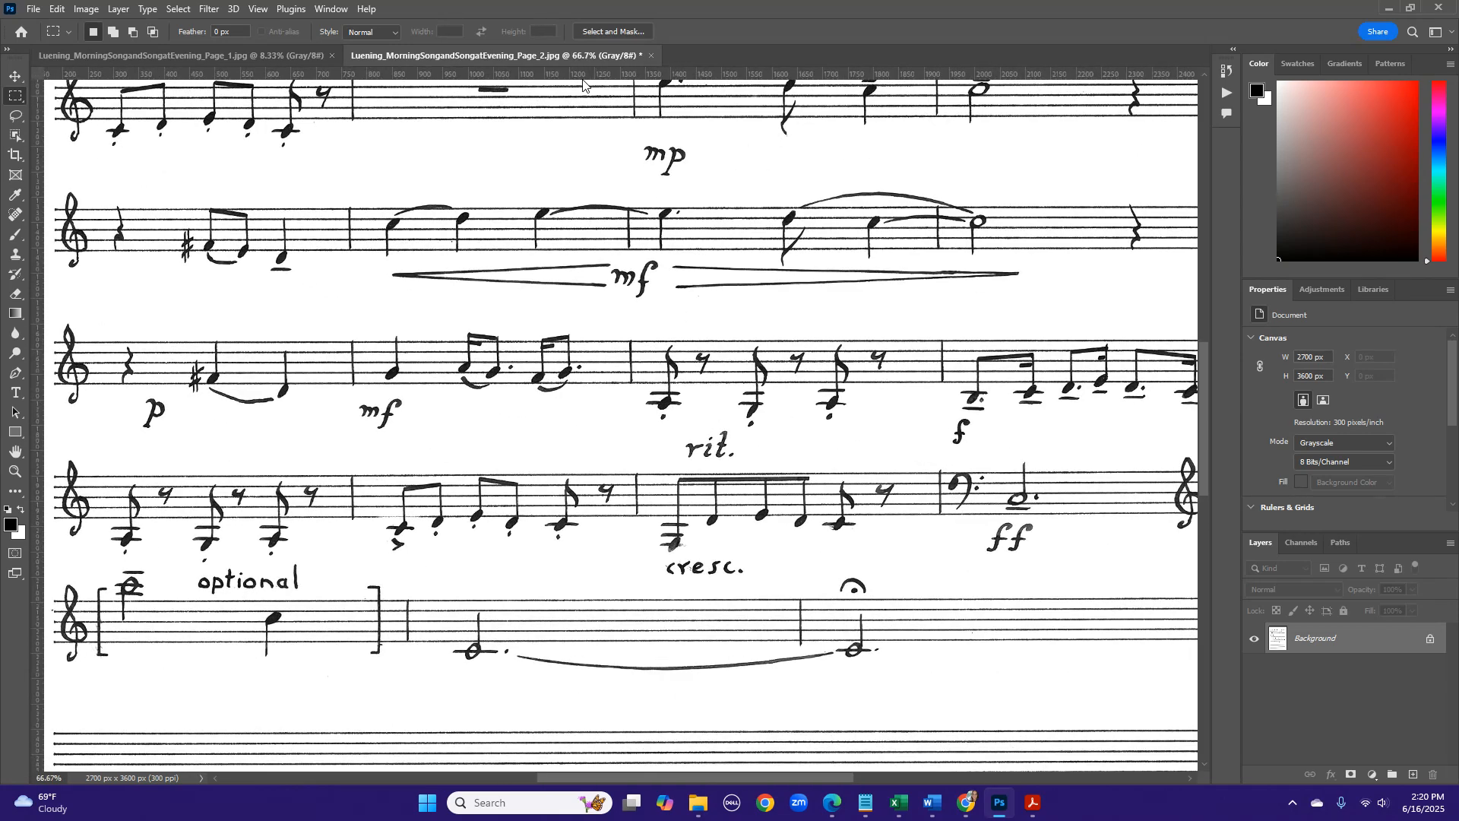
{"action": "scroll", "coordinate": [417, 152], "scroll_direction": "up", "scroll_amount": 3}
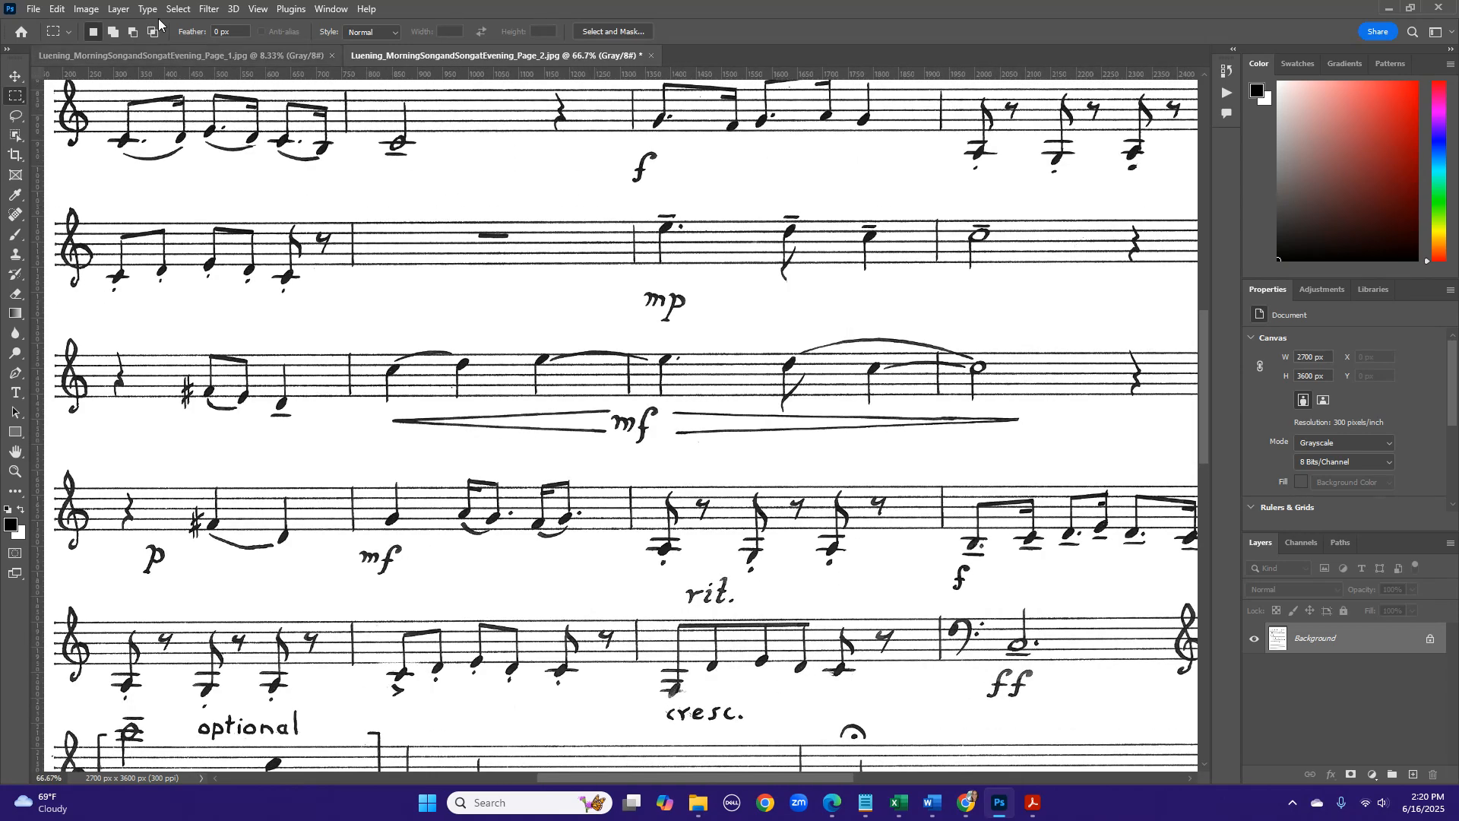
{"action": "left_click", "coordinate": [33, 9]}
{"action": "left_click", "coordinate": [61, 172]}
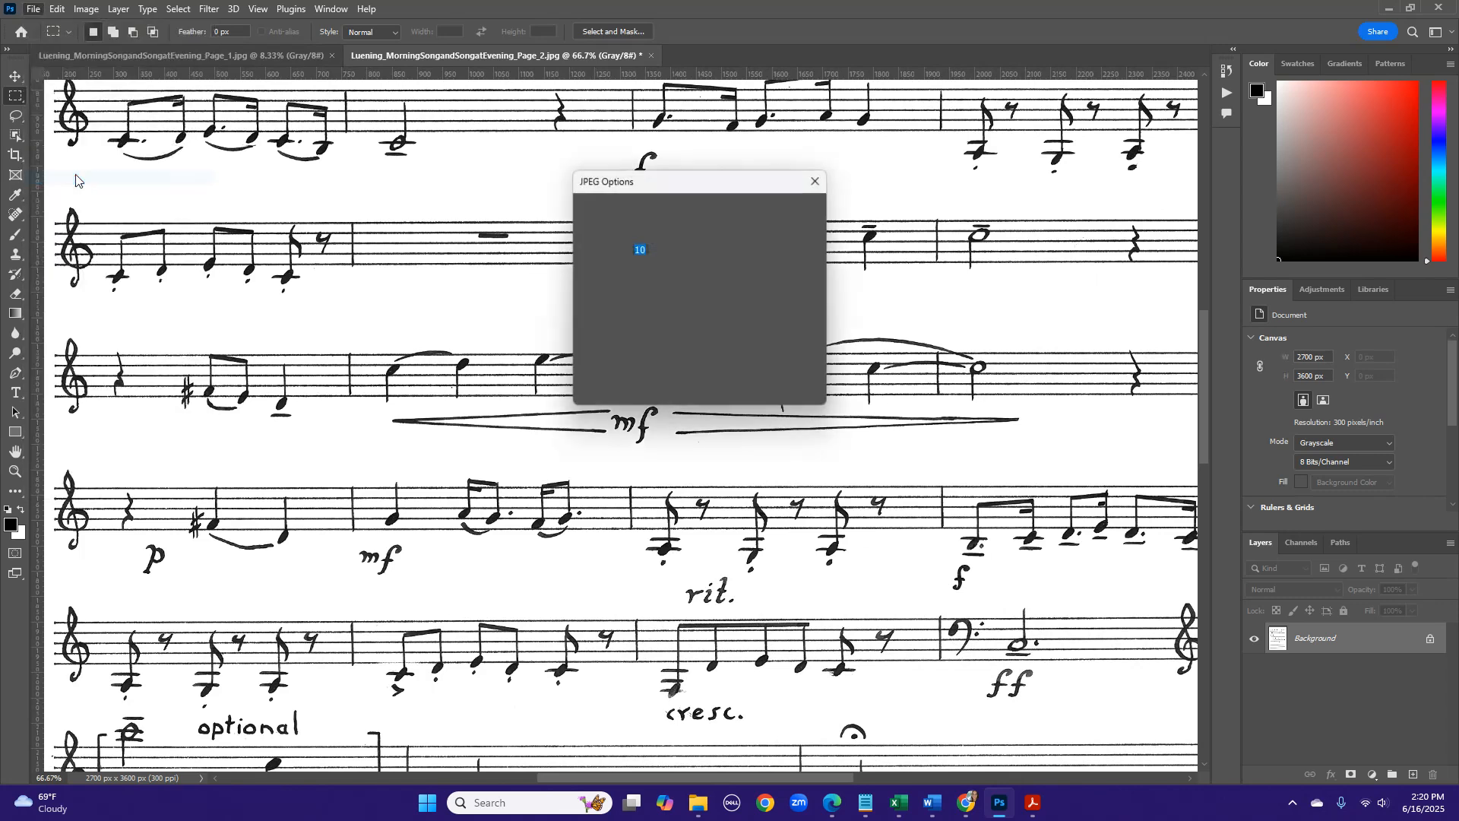
{"action": "left_click", "coordinate": [792, 212]}
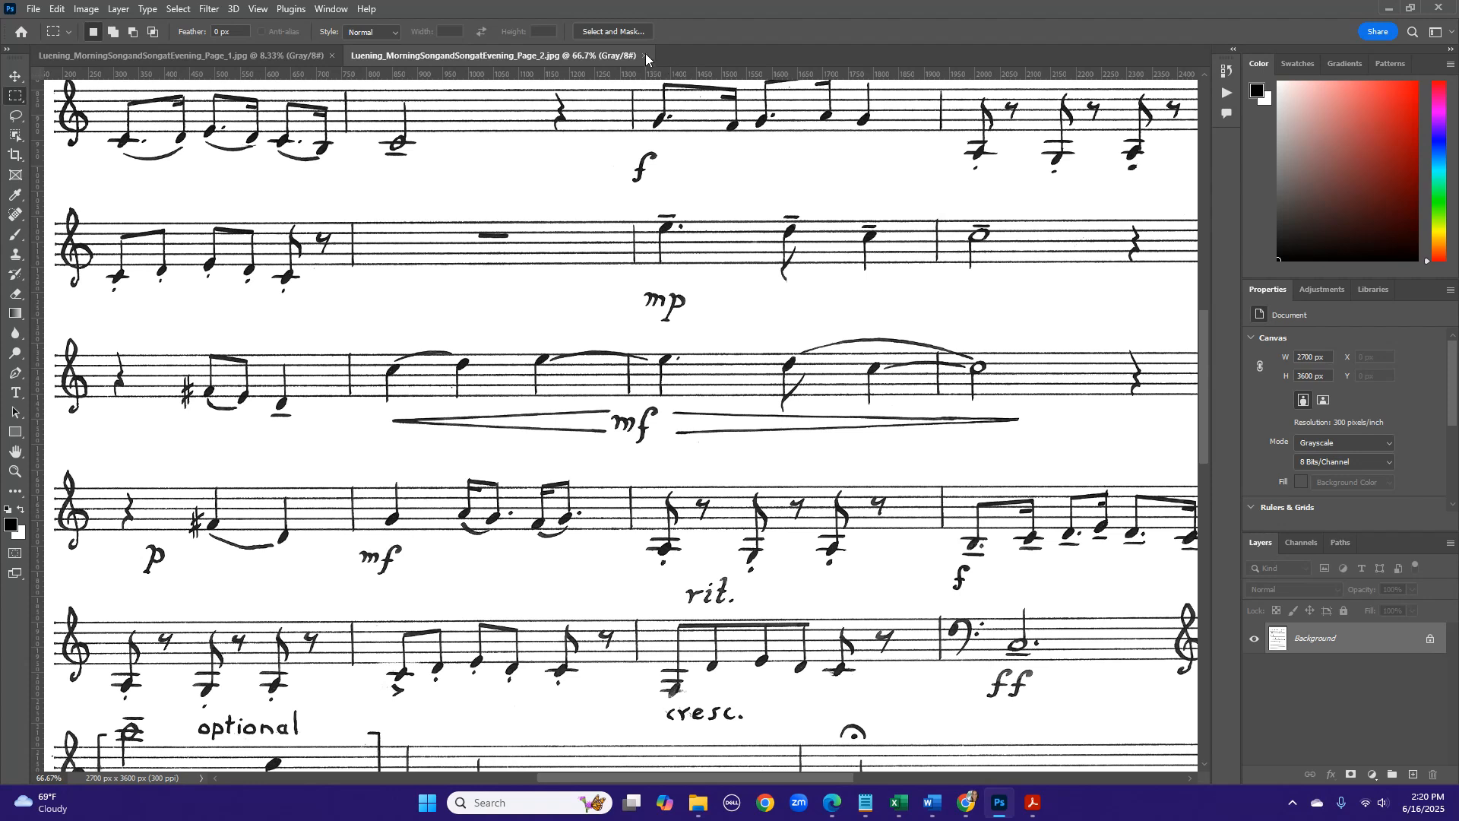
{"action": "key", "text": "ctrl+w"}
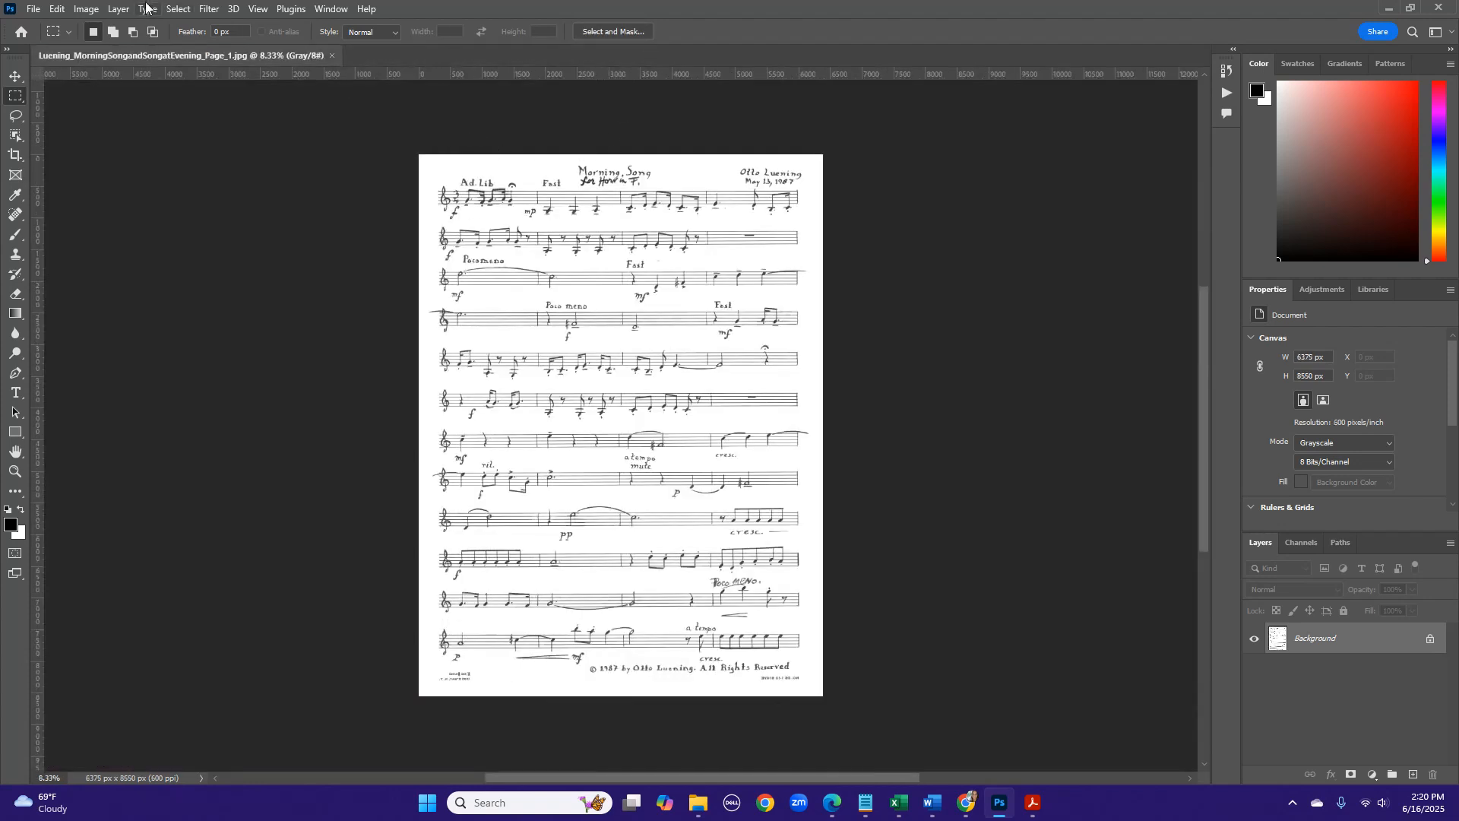
- Set the canvas of page 1 to 7200 by 9000 pixels
{"action": "left_click", "coordinate": [90, 10]}
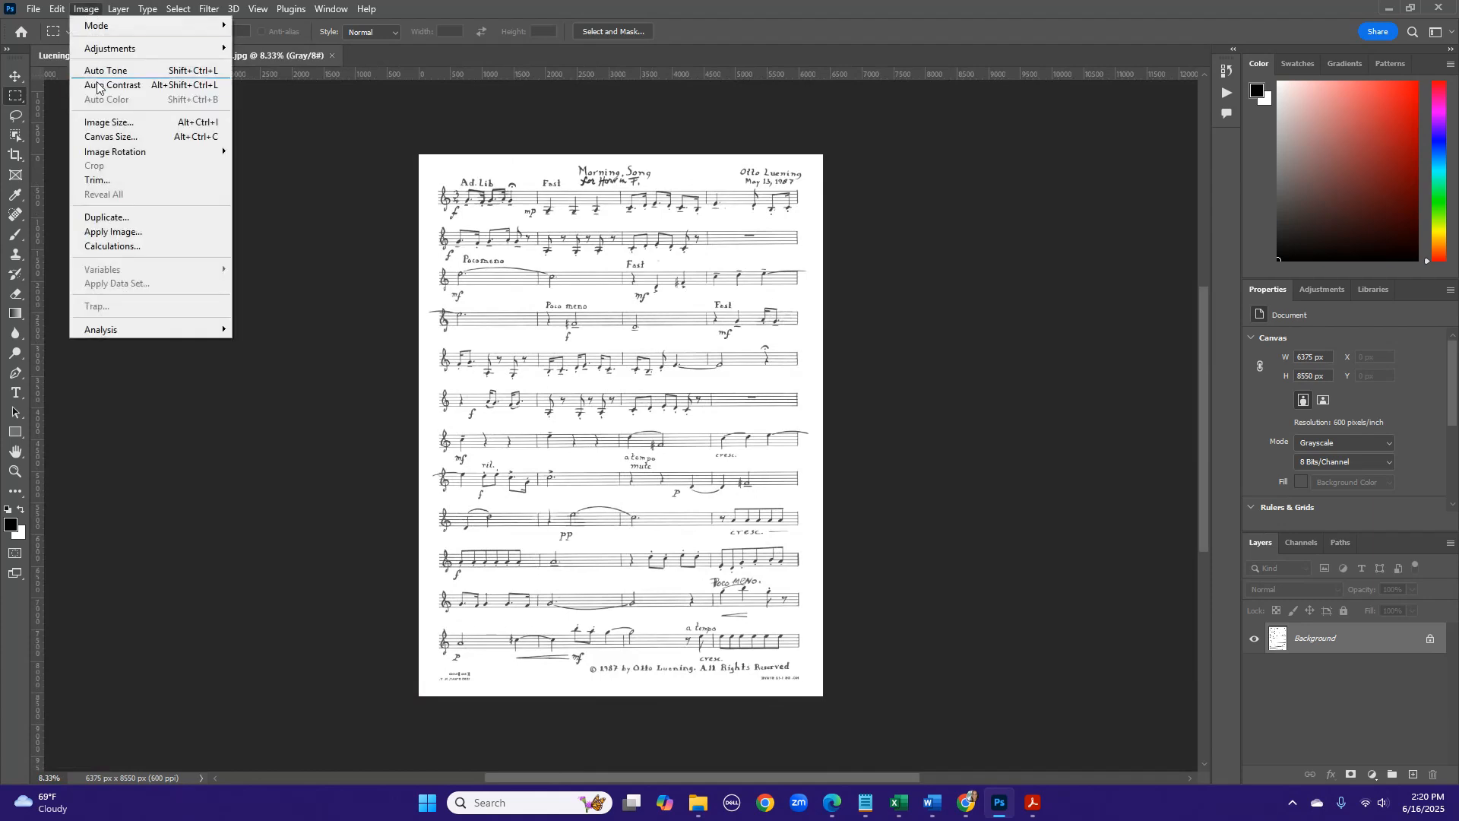
{"action": "left_click", "coordinate": [114, 138]}
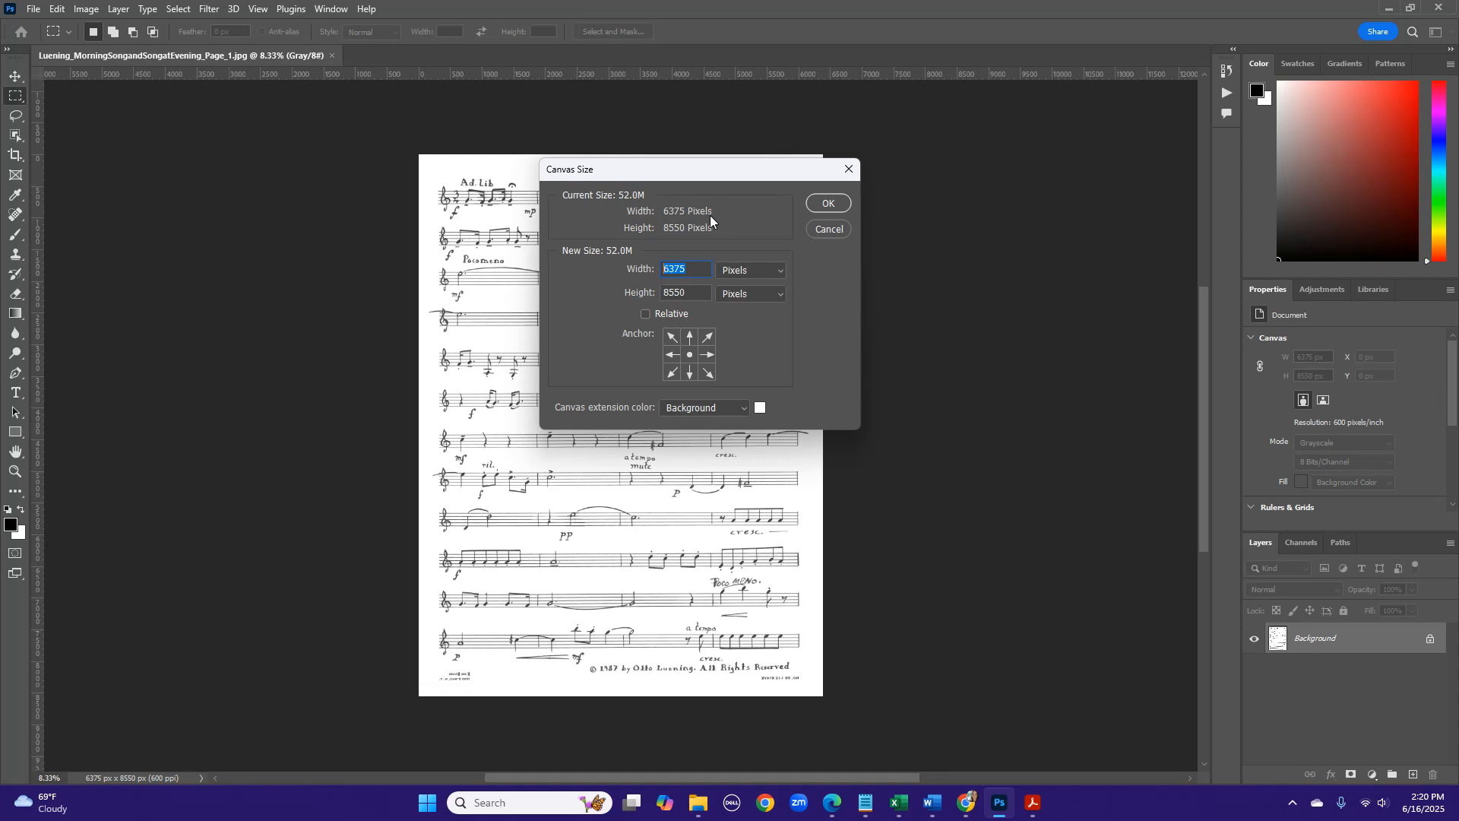
{"action": "type", "text": "7200"}
{"action": "key", "text": "Tab"}
{"action": "type", "text": "9000"}
{"action": "left_click", "coordinate": [839, 201]}
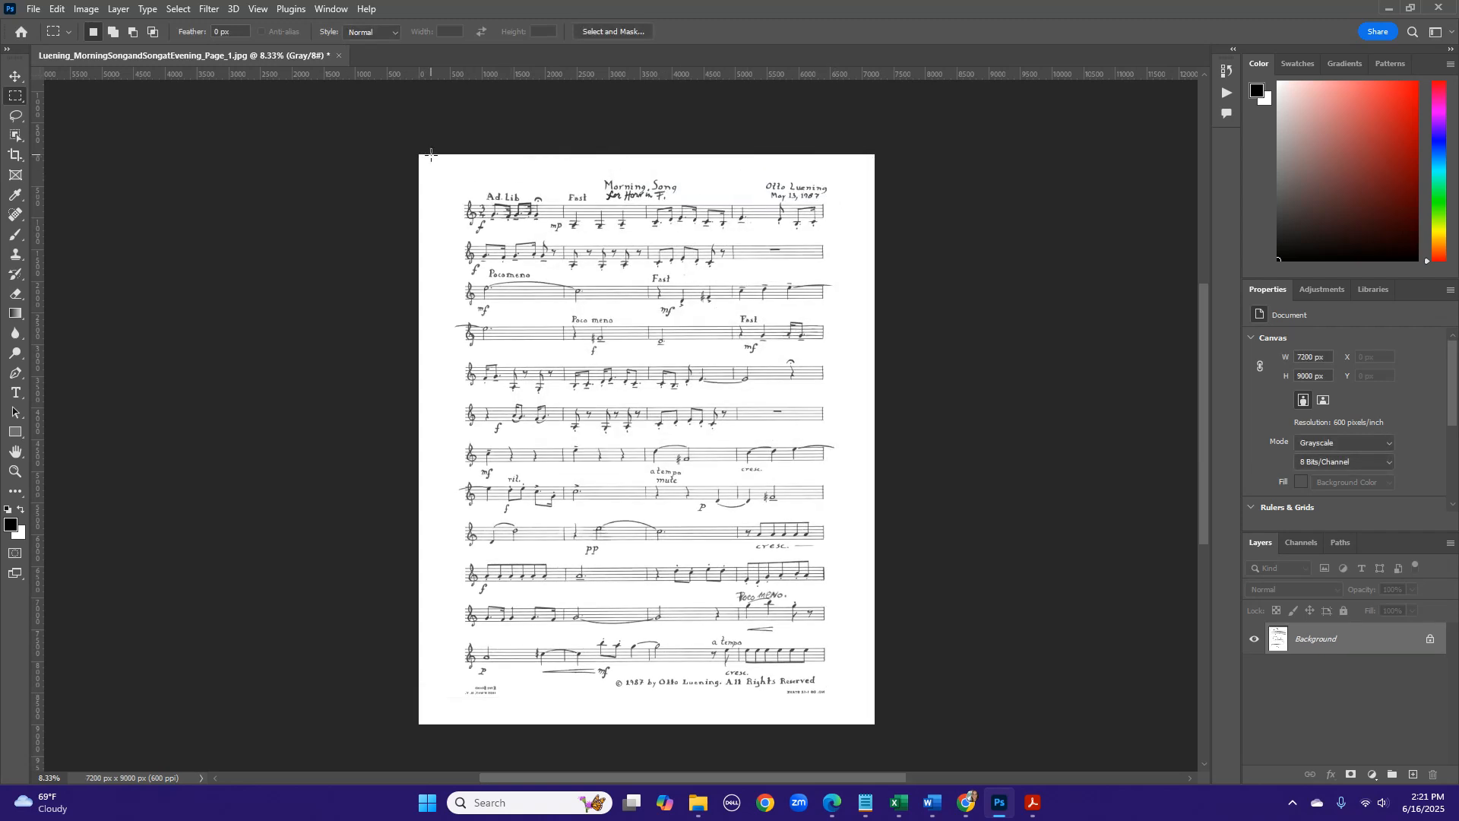
- Crop page 1 with a rectangular selection of about 6696 by 8964 pixels, trimming both side margins
{"action": "left_click_drag", "start_coordinate": [431, 154], "coordinate": [854, 724]}
{"action": "left_click", "coordinate": [85, 8]}
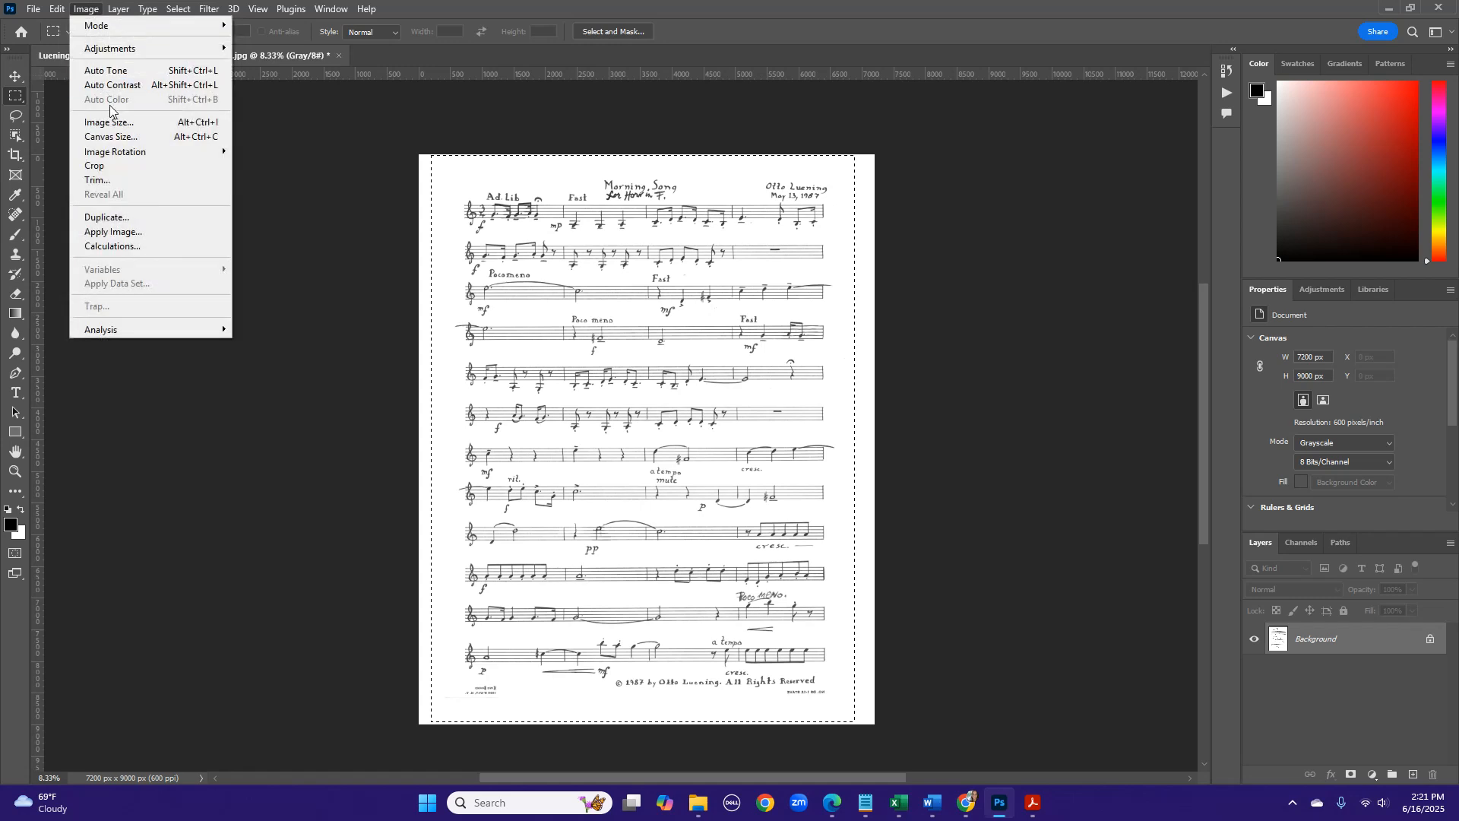
{"action": "left_click", "coordinate": [118, 166]}
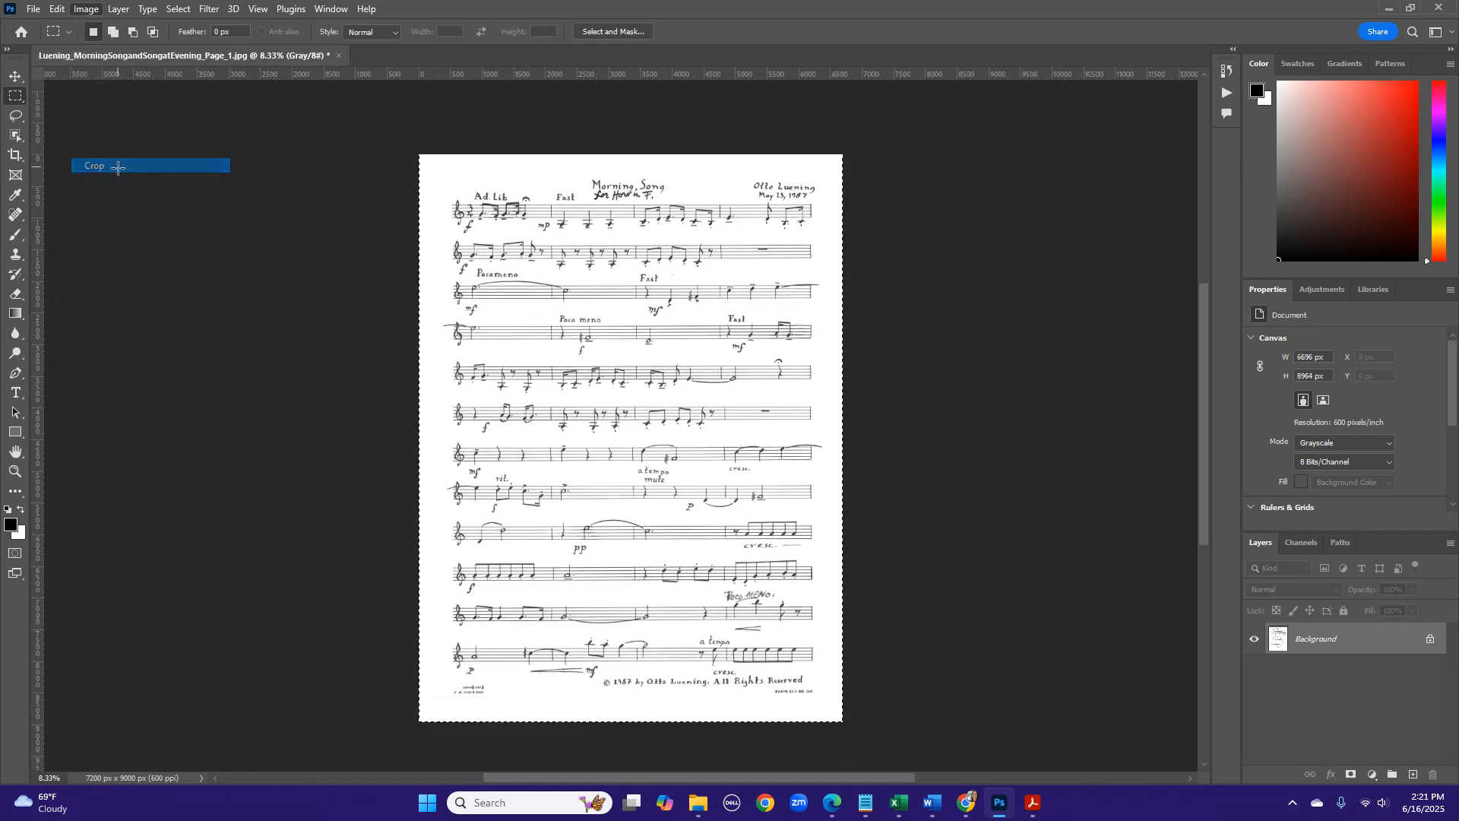
- Resize page 1 to a height of 12 inches at 300 pixels/inch, keeping its proportions
{"action": "left_click", "coordinate": [89, 10]}
{"action": "left_click", "coordinate": [109, 122]}
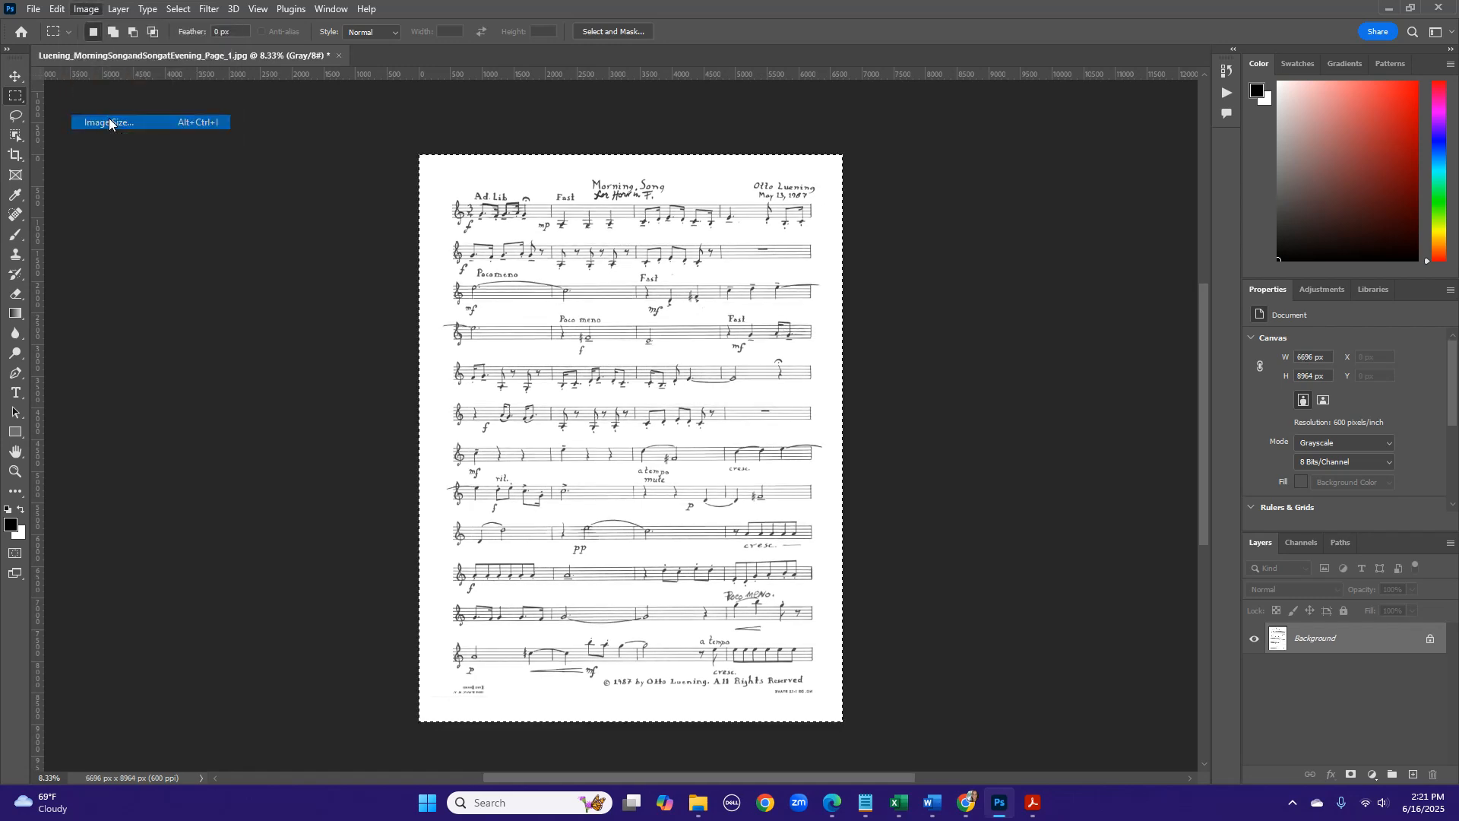
{"action": "left_click", "coordinate": [762, 306]}
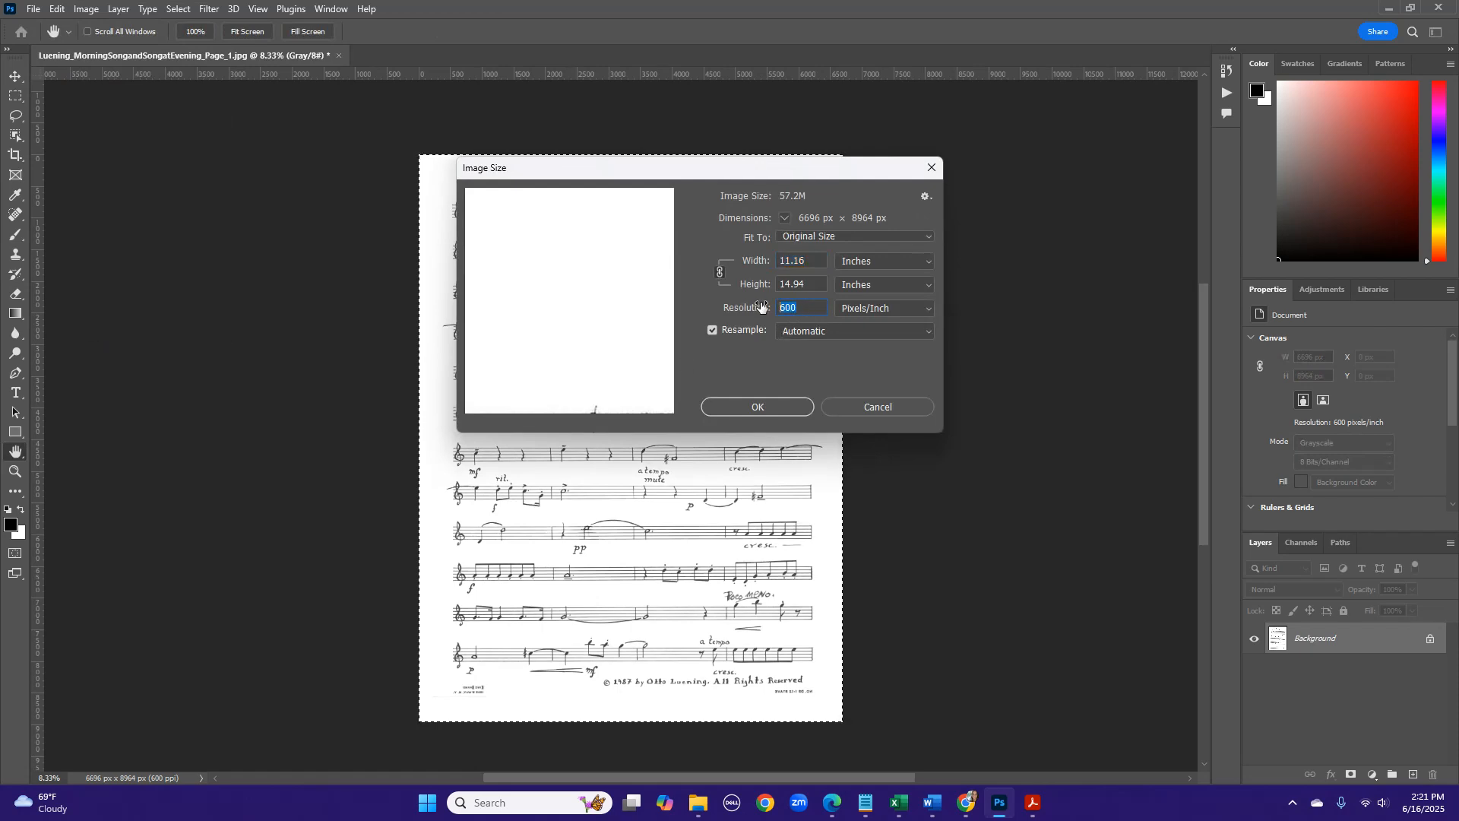
{"action": "type", "text": "300"}
{"action": "left_click", "coordinate": [745, 285]}
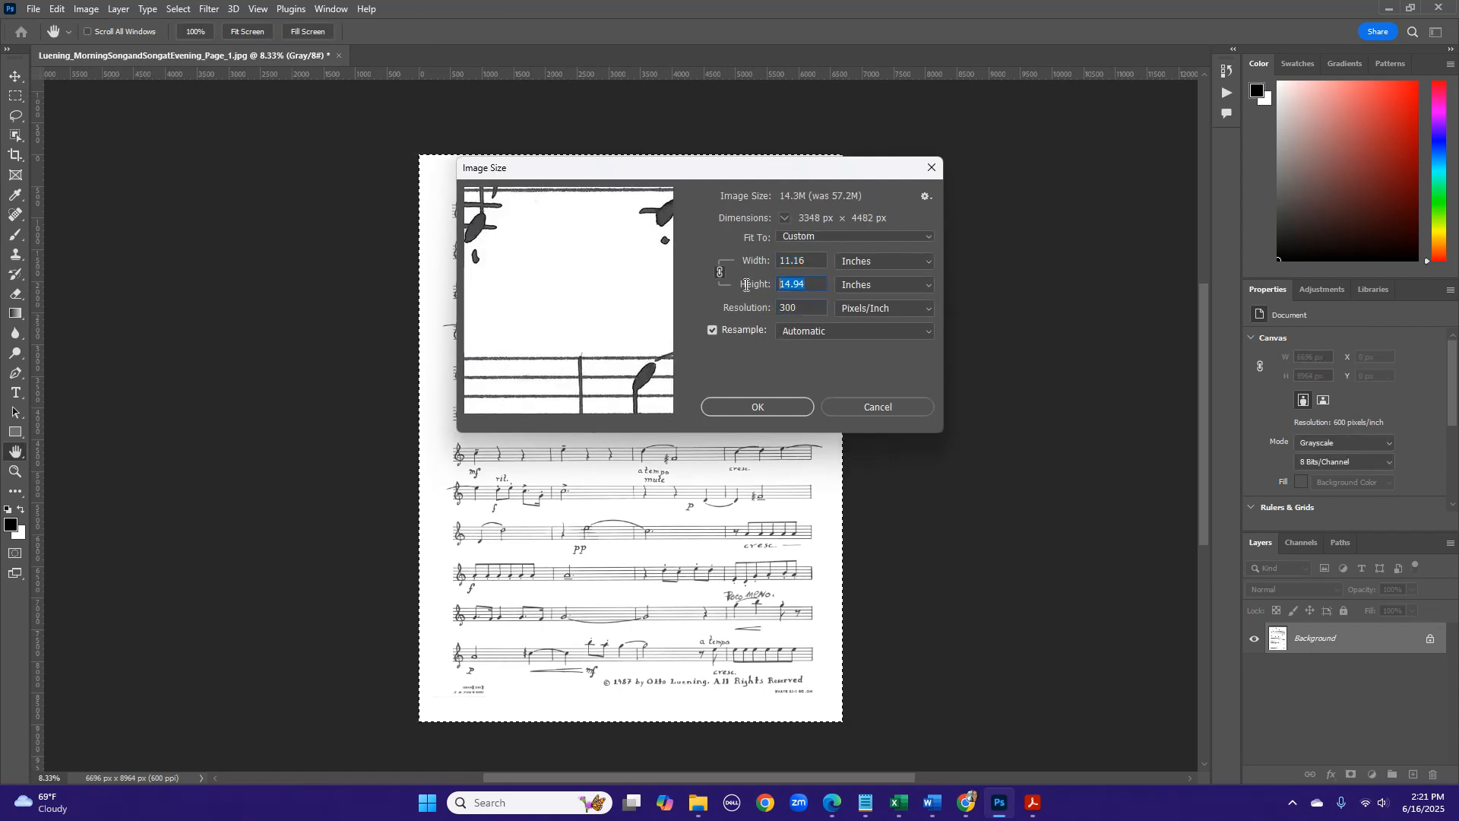
{"action": "type", "text": "12"}
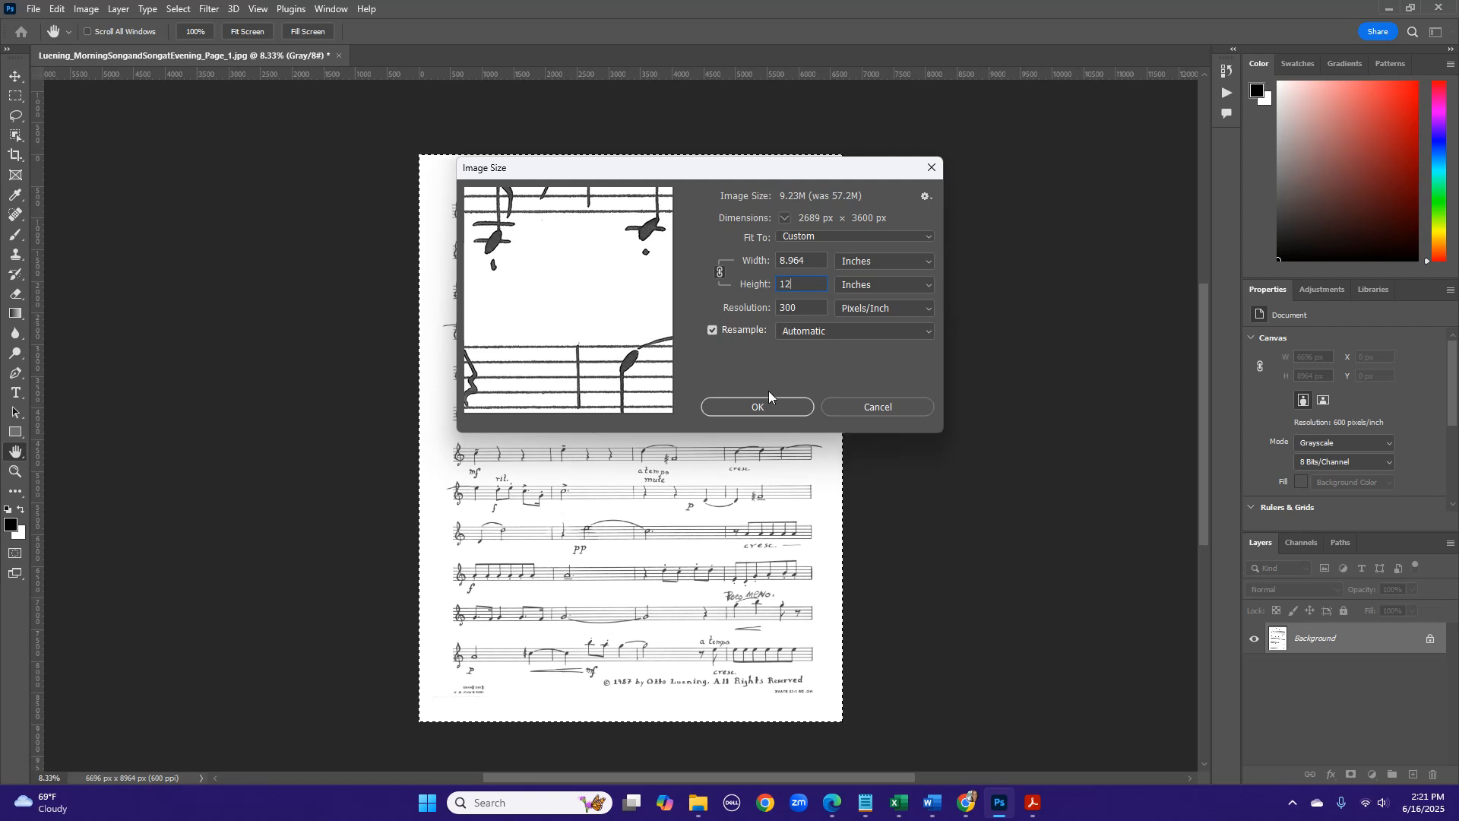
{"action": "left_click", "coordinate": [763, 406]}
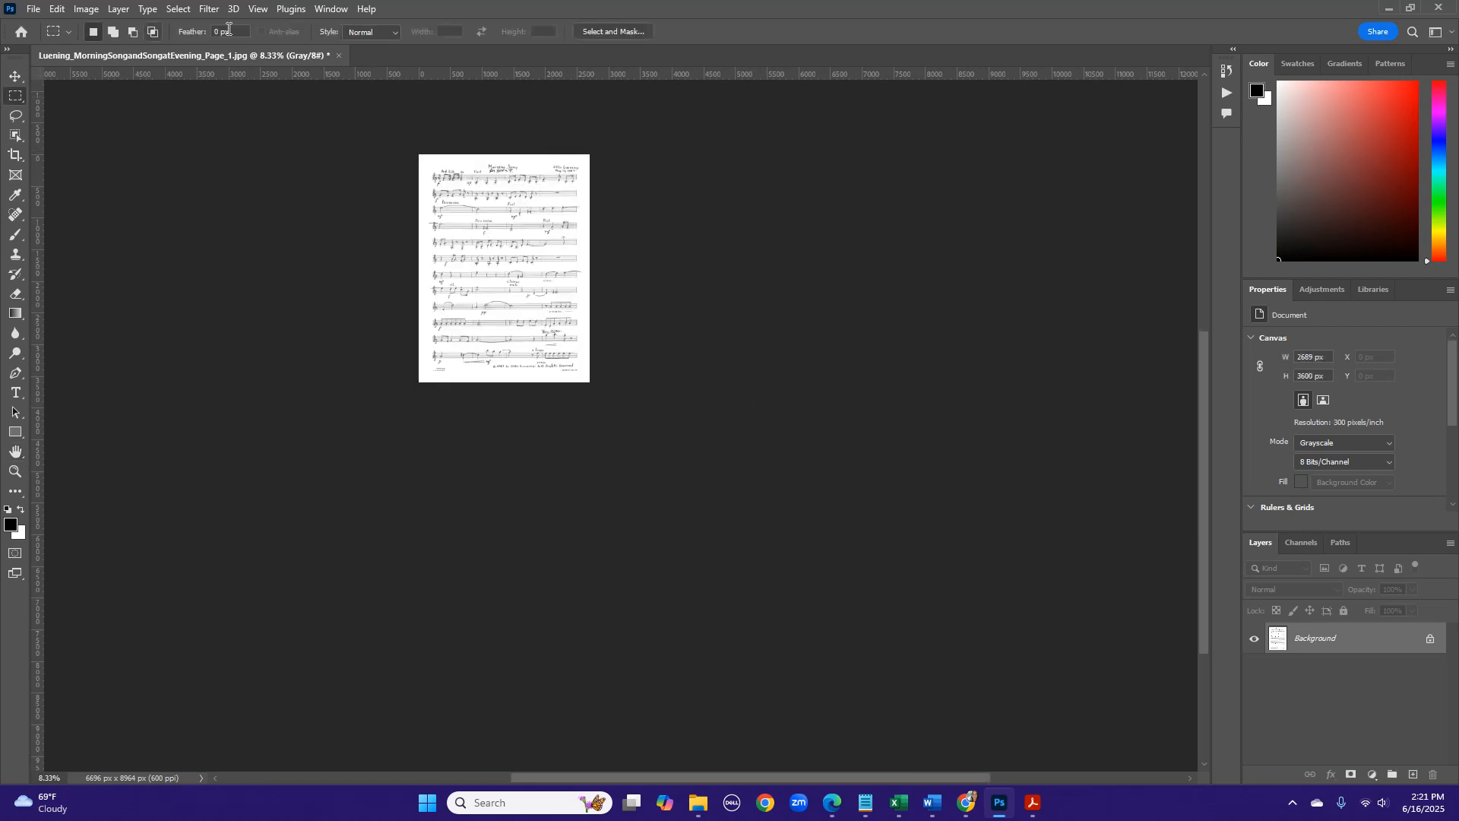
- Set the canvas width of page 1 to 9 inches
{"action": "key", "text": "ctrl+0"}
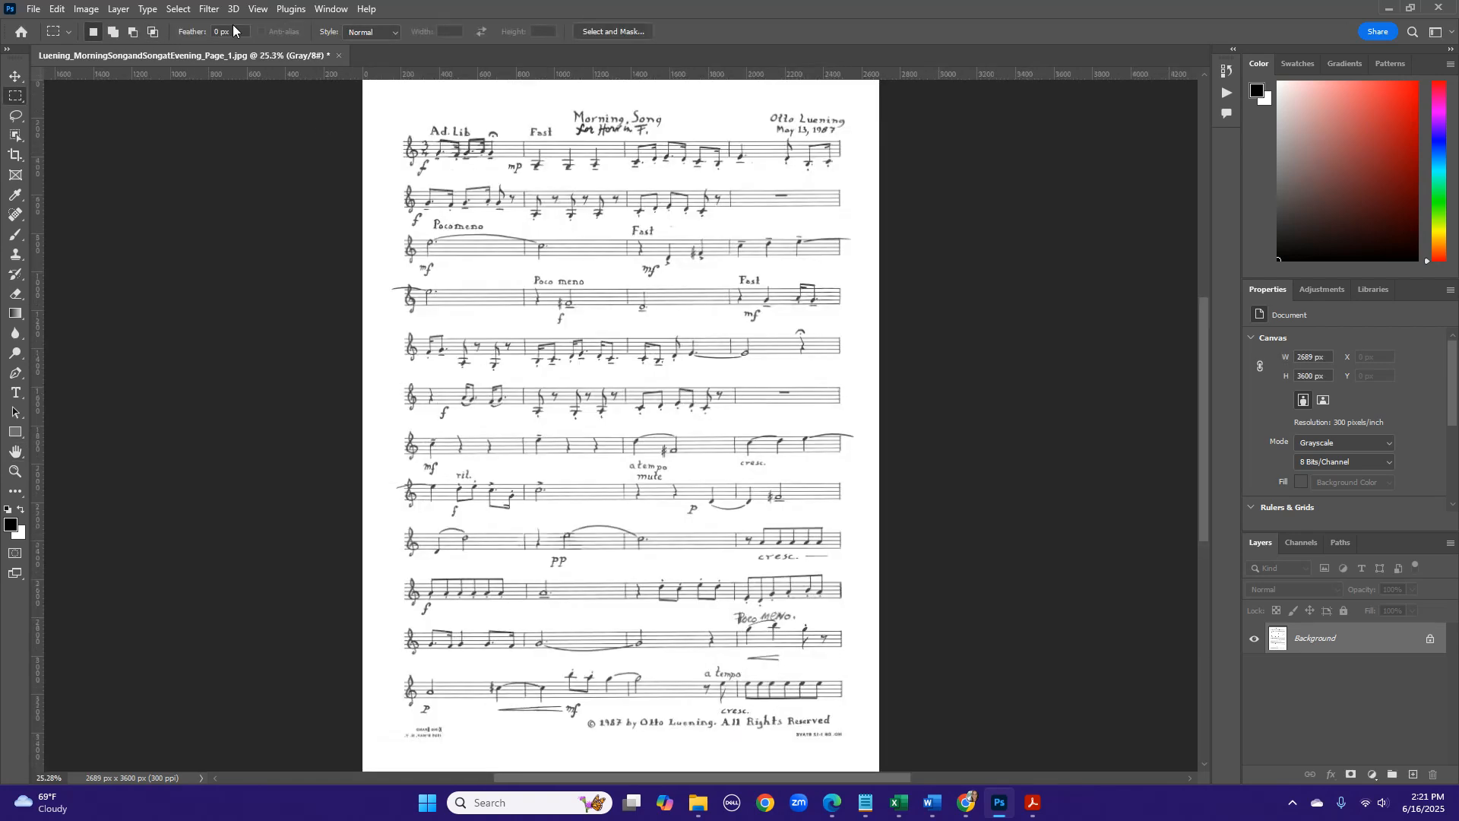
{"action": "left_click", "coordinate": [84, 10]}
{"action": "left_click", "coordinate": [114, 137]}
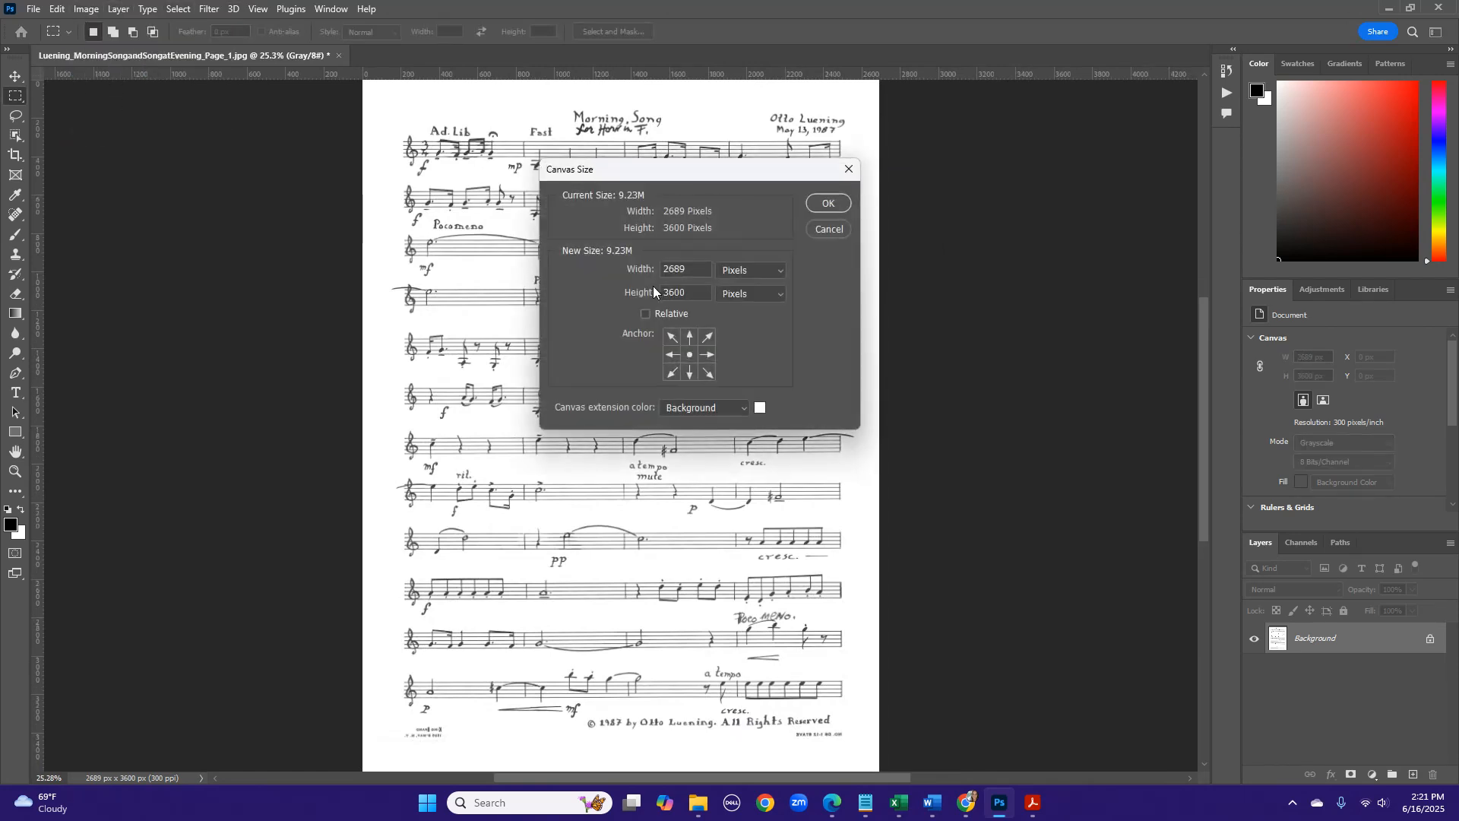
{"action": "left_click", "coordinate": [730, 272]}
{"action": "left_click", "coordinate": [737, 294]}
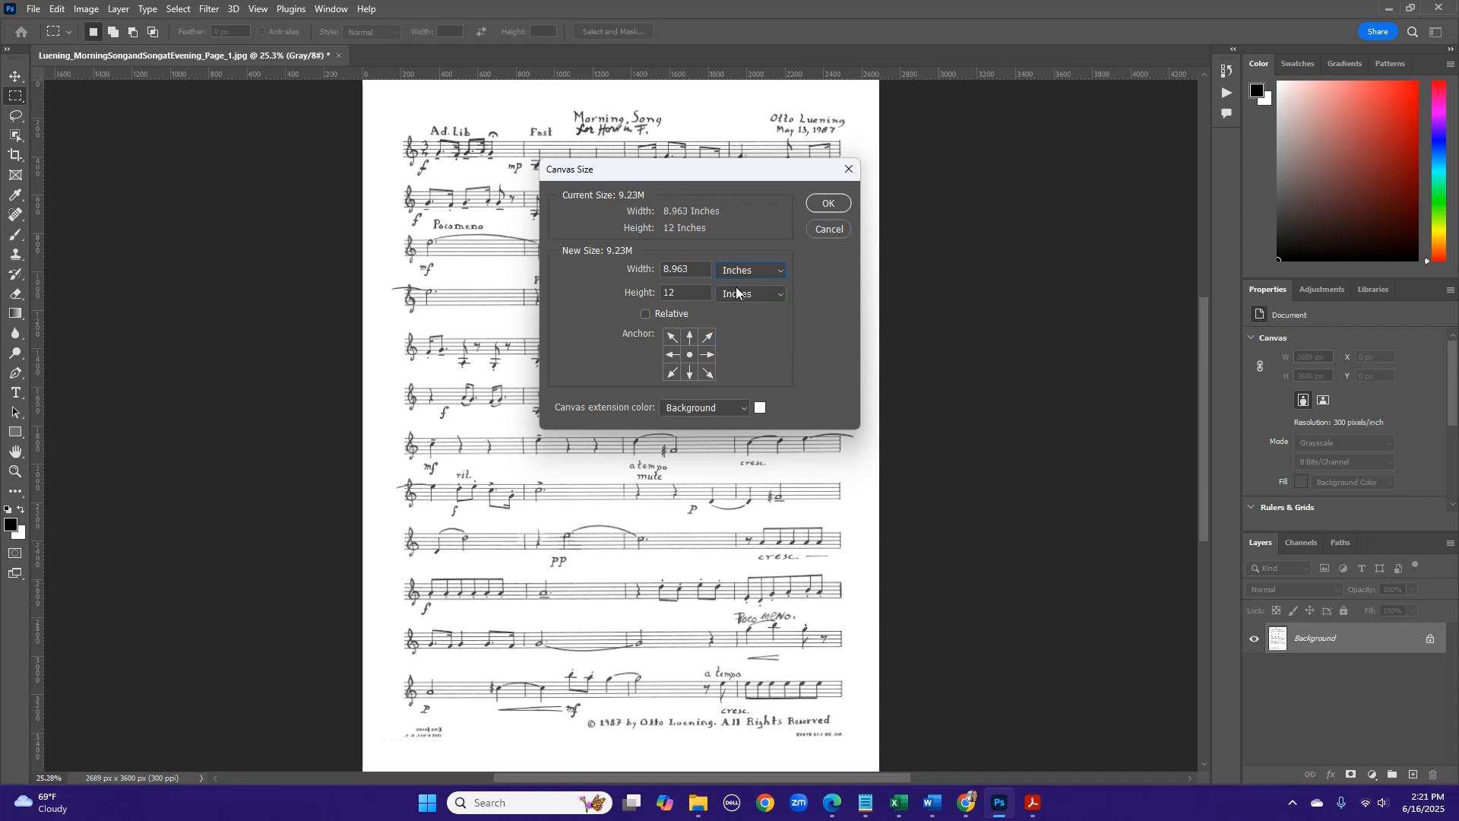
{"action": "left_click_drag", "start_coordinate": [700, 267], "coordinate": [633, 267]}
{"action": "type", "text": "9"}
{"action": "left_click", "coordinate": [827, 203]}
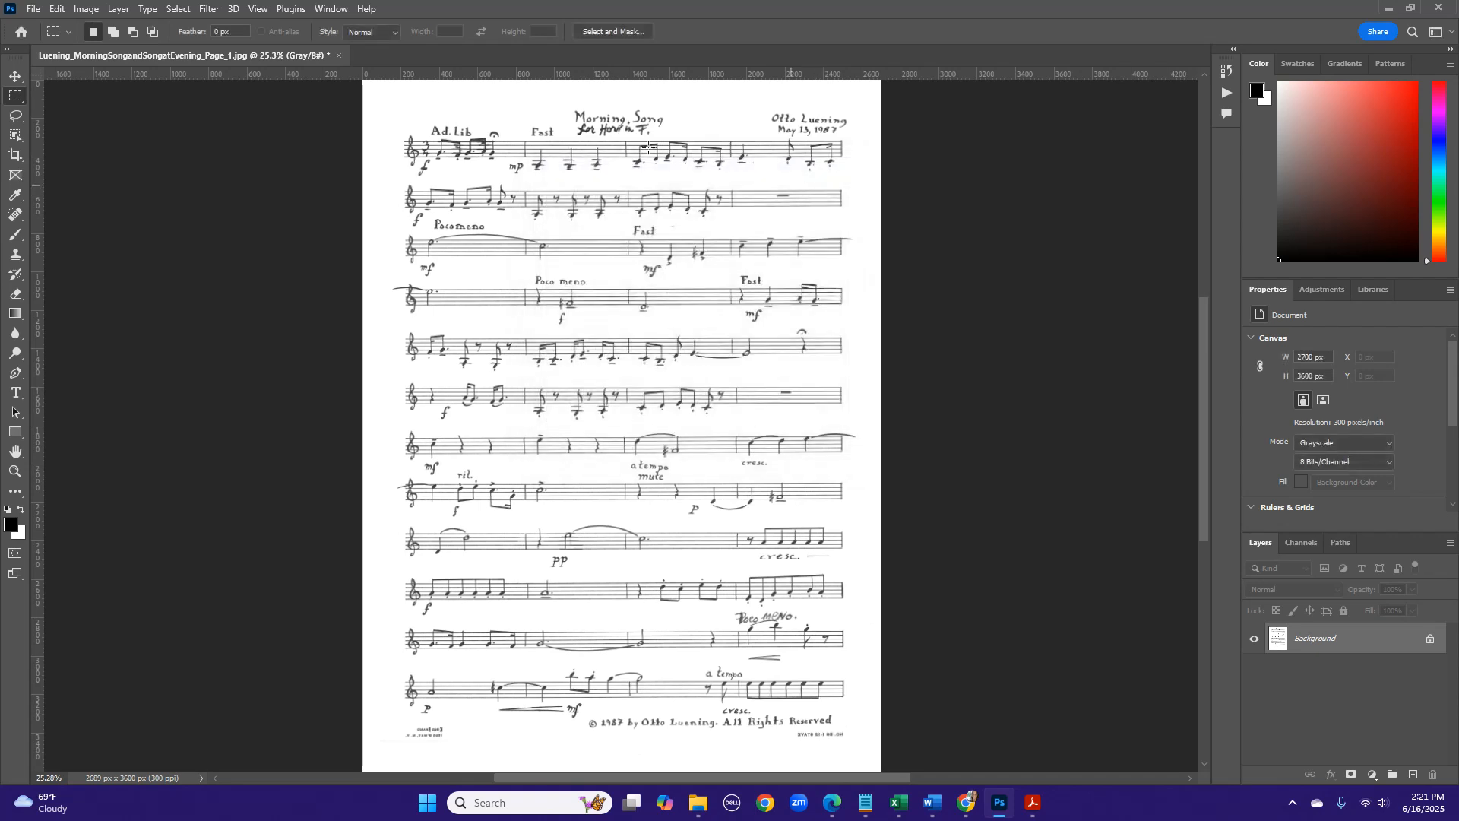
- Darken page 1 with a Levels adjustment, using a midtone input of 0.69 and a white input of 219
{"action": "left_click", "coordinate": [86, 9]}
{"action": "mouse_move", "coordinate": [114, 48]}
{"action": "left_click", "coordinate": [259, 63]}
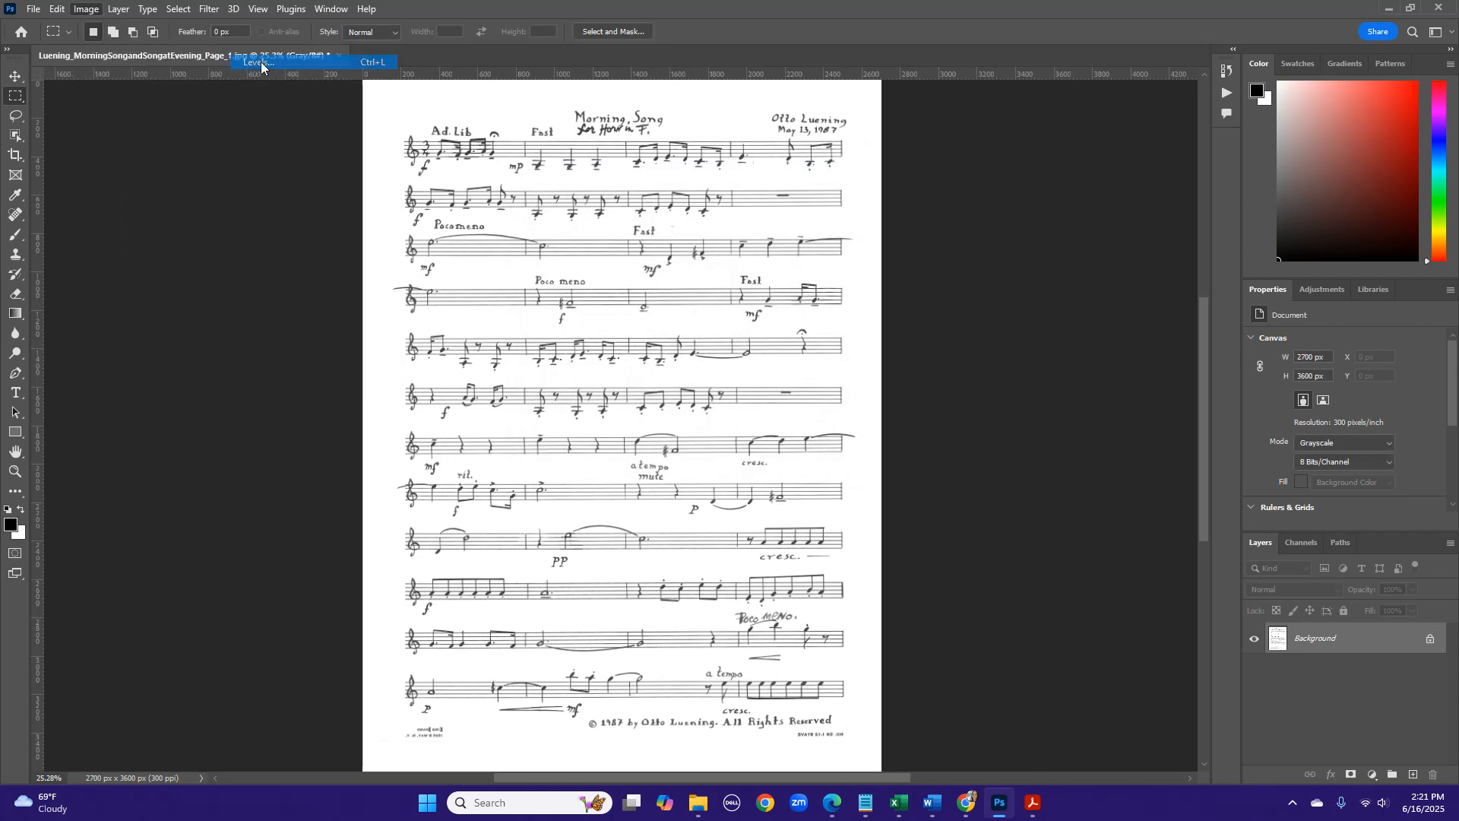
{"action": "left_click_drag", "start_coordinate": [1233, 306], "coordinate": [1143, 302]}
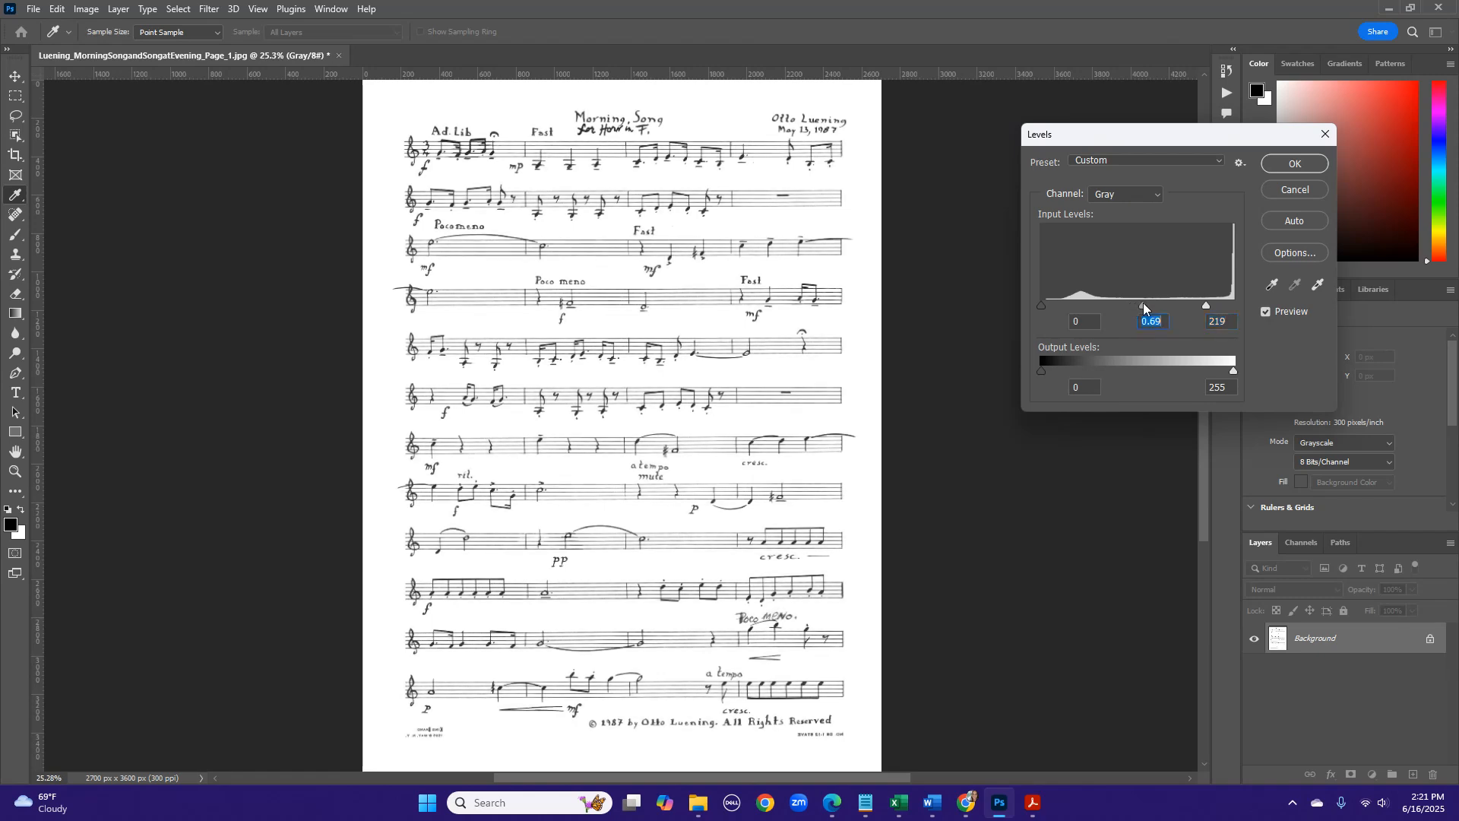
{"action": "left_click", "coordinate": [1279, 166]}
{"action": "key", "text": "m"}
{"action": "key", "text": "ctrl+plus"}
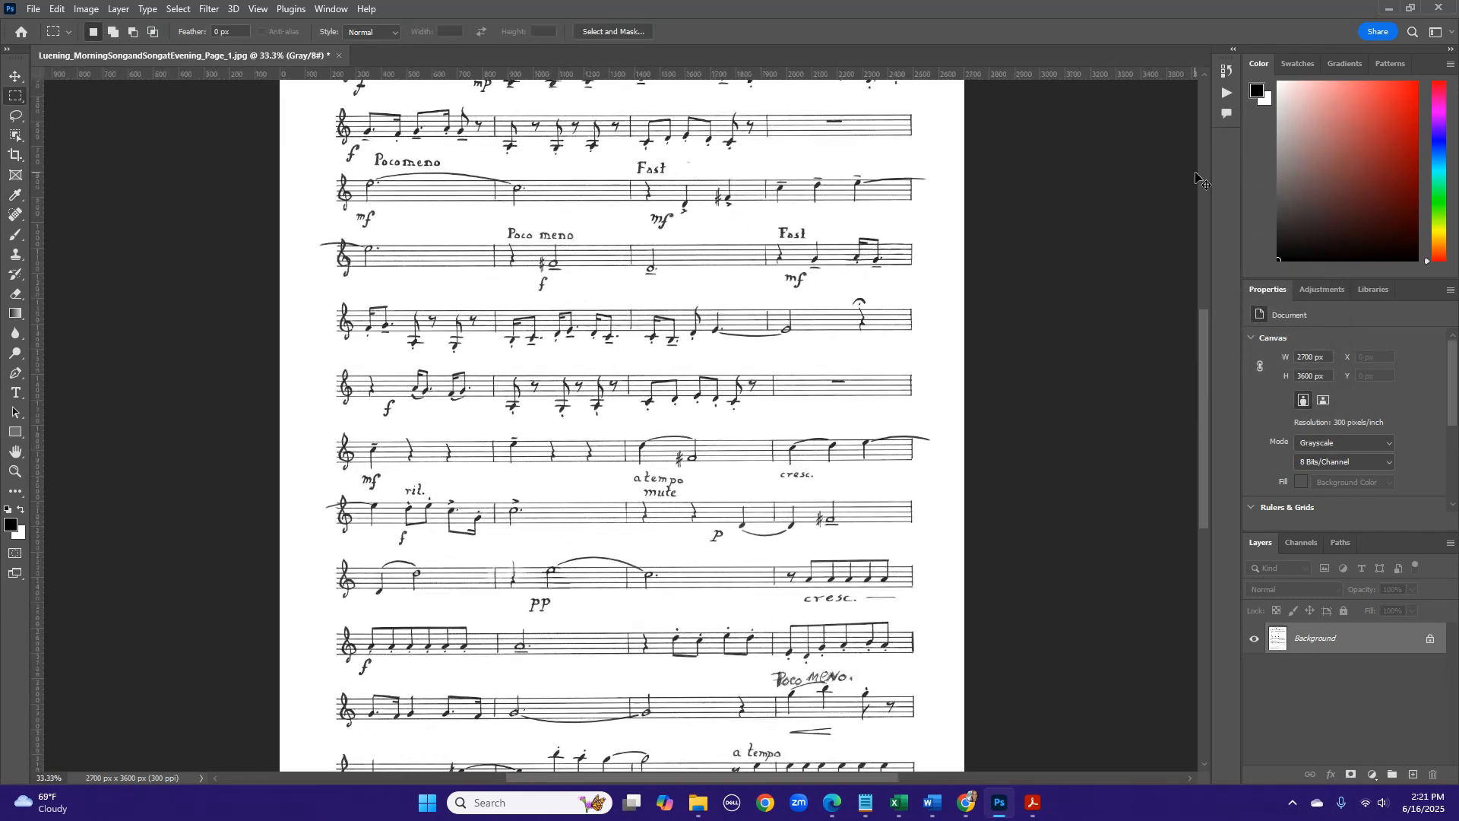
- Straighten page 1 by rotating the canvas 0.1° clockwise
{"action": "key", "text": "ctrl+plus"}
{"action": "key", "text": "ctrl+plus"}
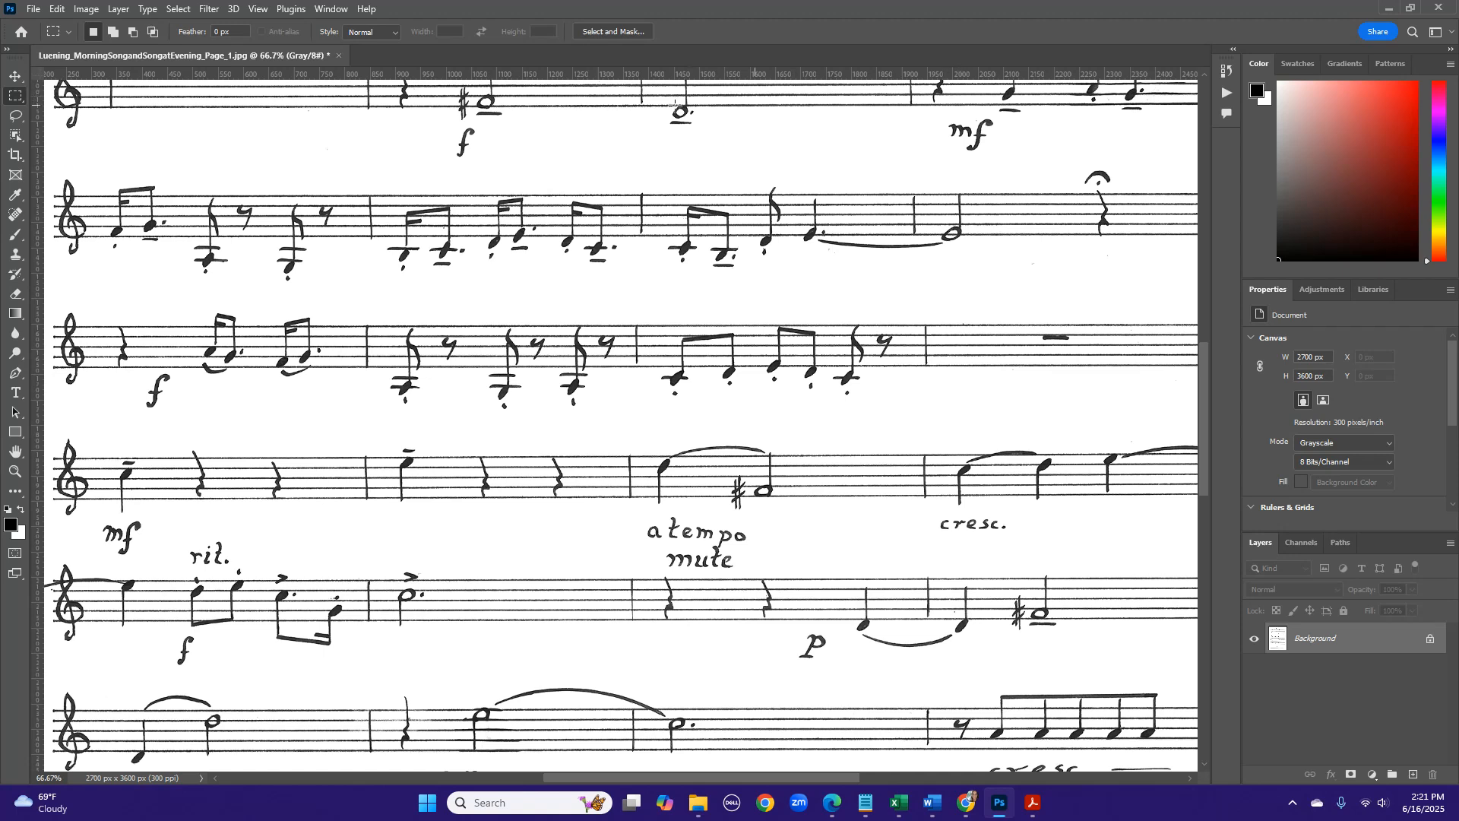
{"action": "left_click", "coordinate": [84, 10]}
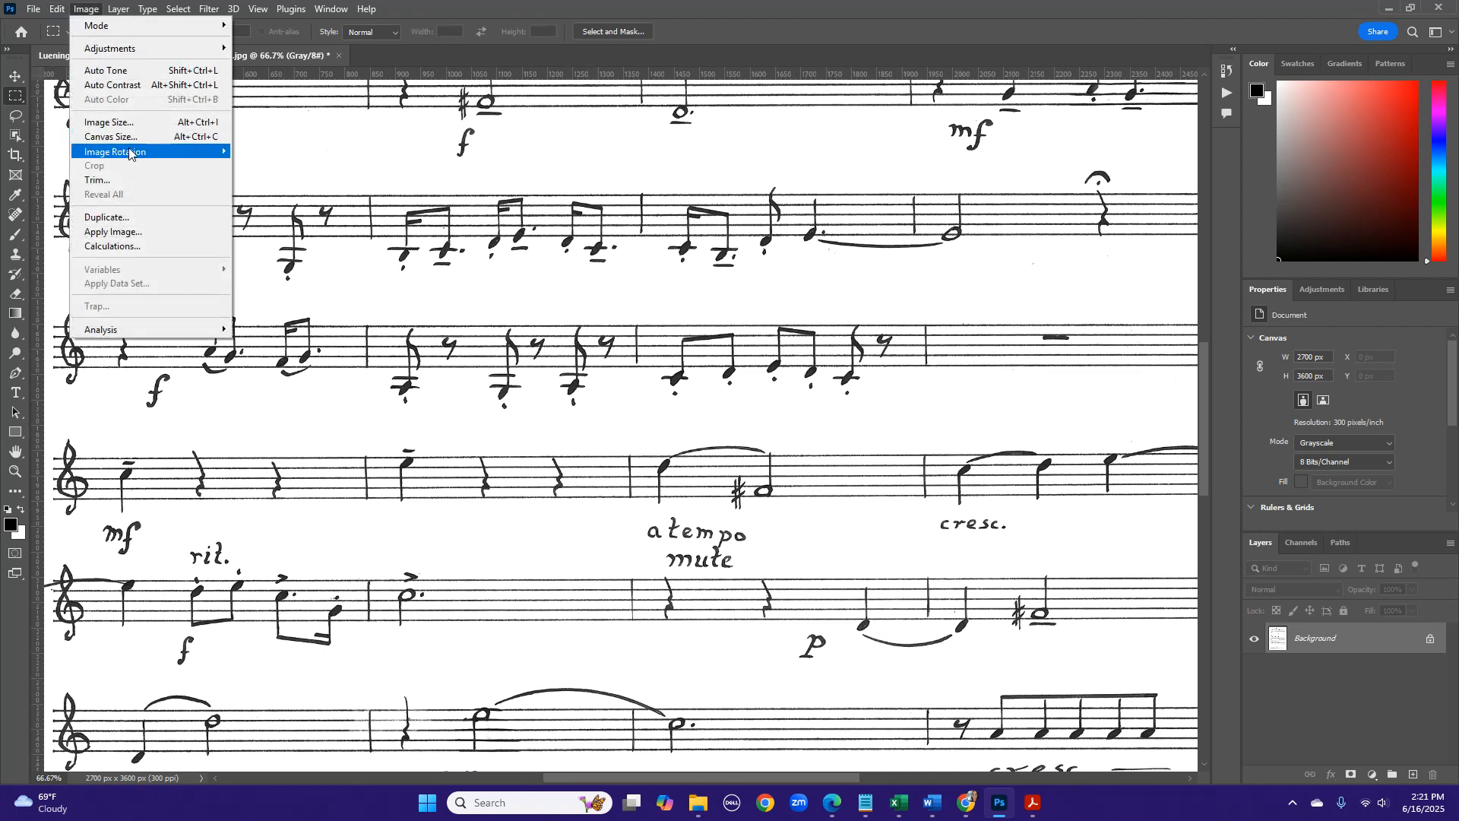
{"action": "mouse_move", "coordinate": [129, 154]}
{"action": "left_click", "coordinate": [281, 194]}
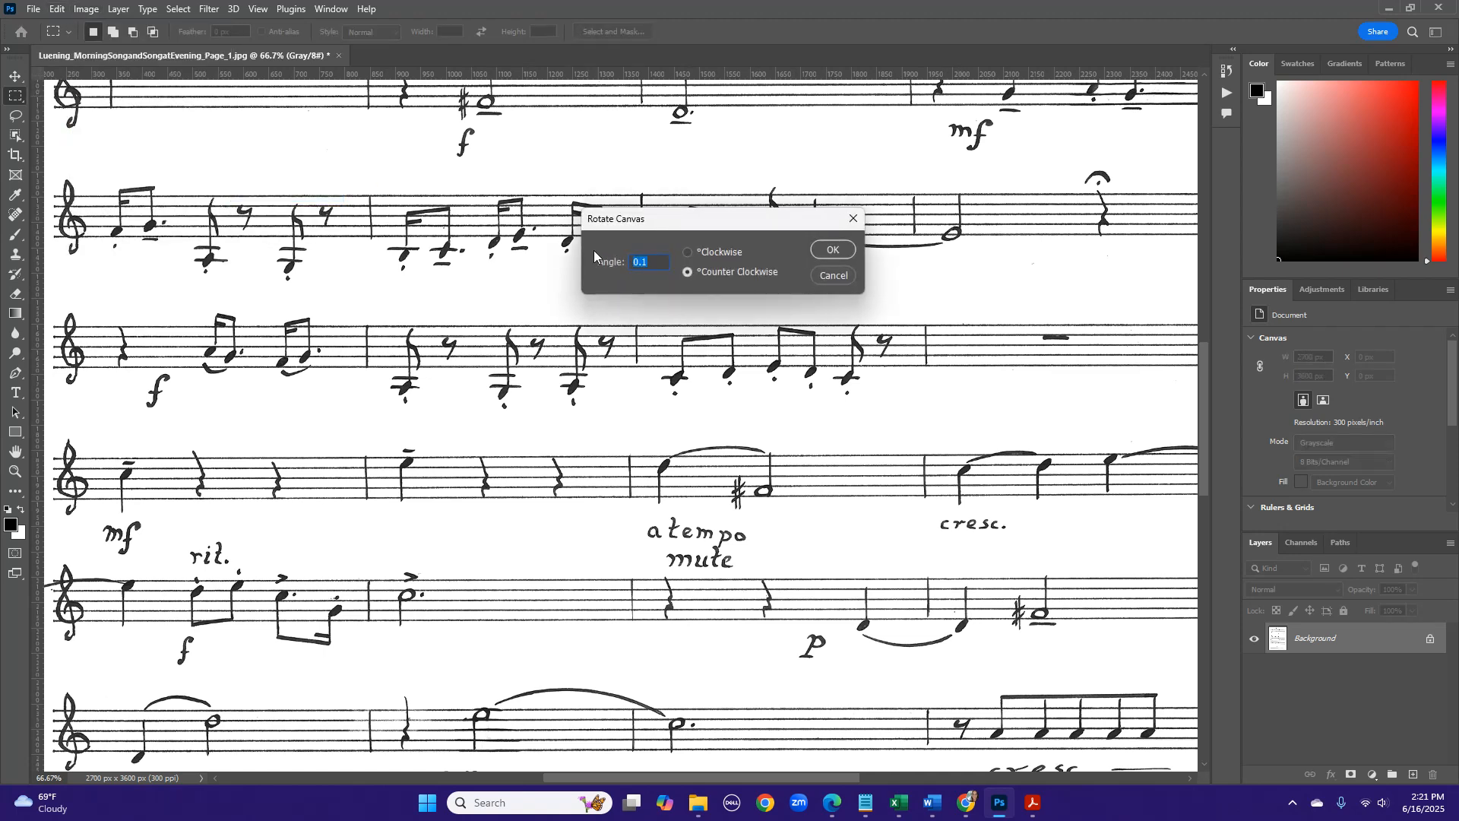
{"action": "left_click", "coordinate": [728, 254]}
{"action": "left_click", "coordinate": [836, 251]}
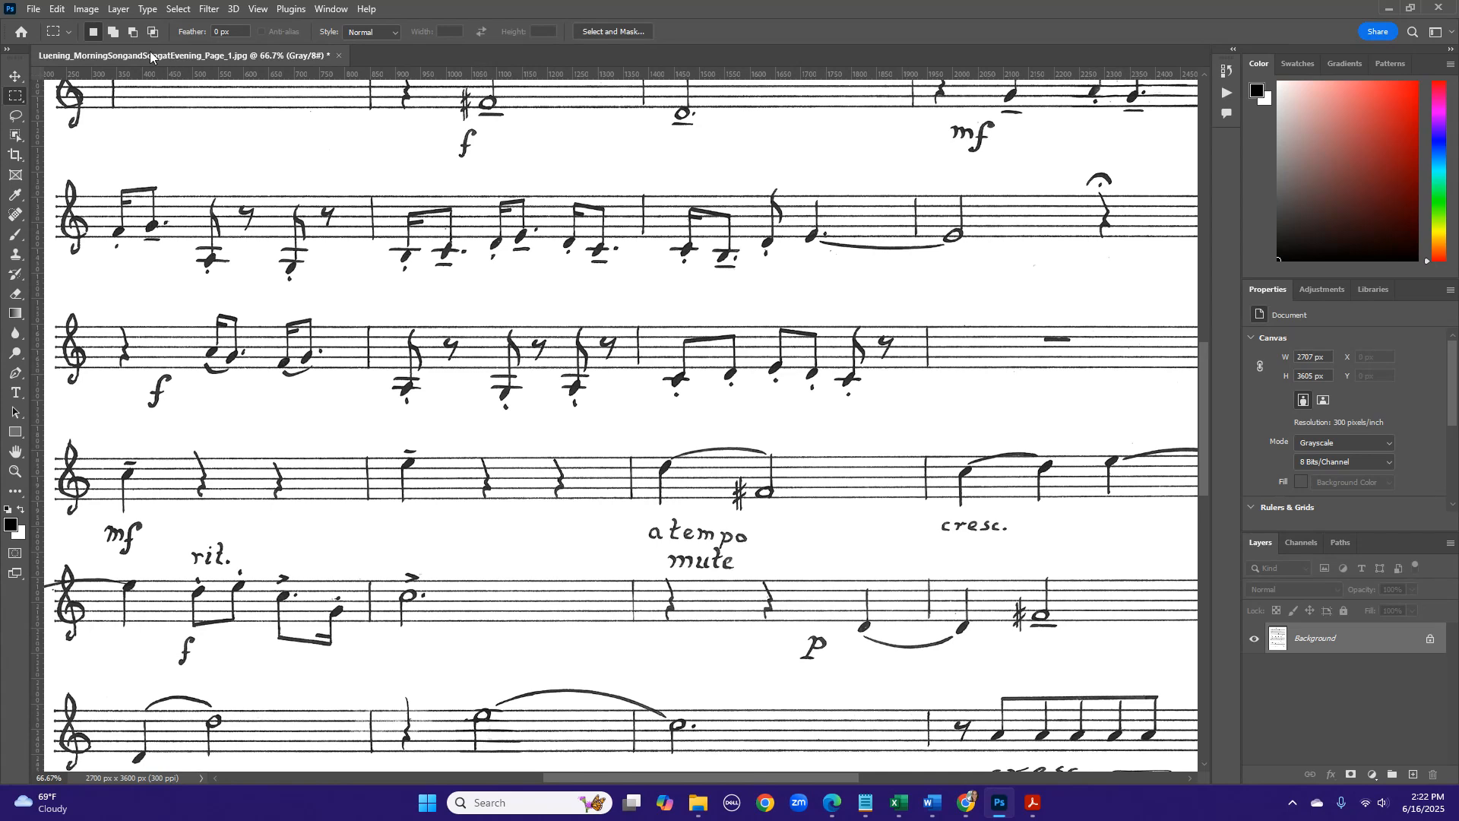
- Save page 1 as a baseline standard JPEG at quality 10 and close the image
{"action": "left_click", "coordinate": [34, 10]}
{"action": "left_click", "coordinate": [47, 177]}
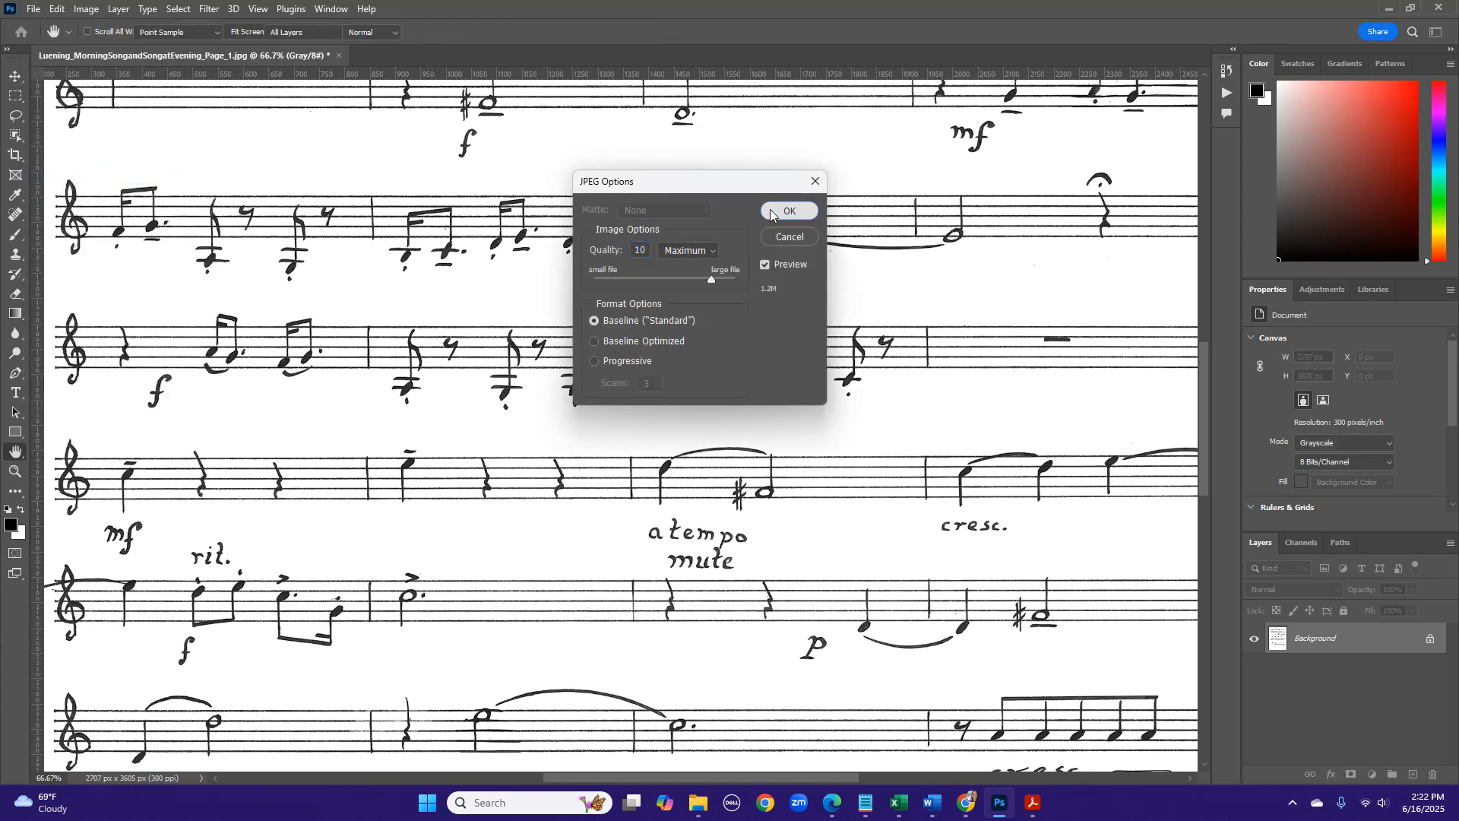
{"action": "left_click", "coordinate": [769, 210]}
{"action": "left_click", "coordinate": [333, 56]}
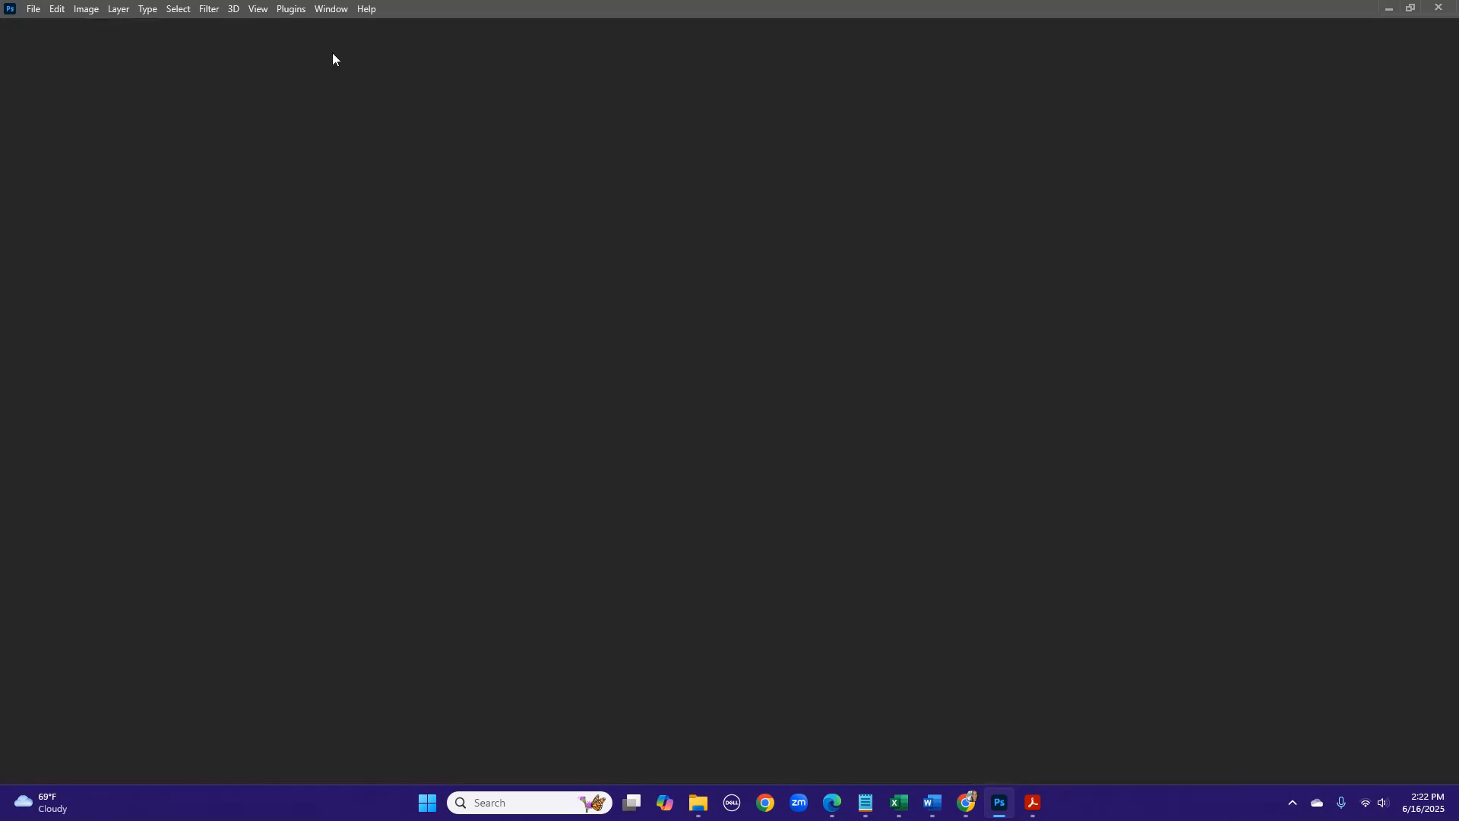
- Minimize Photoshop and open New folder inside the scan drafts folder on the desktop
{"action": "left_click", "coordinate": [1385, 9]}
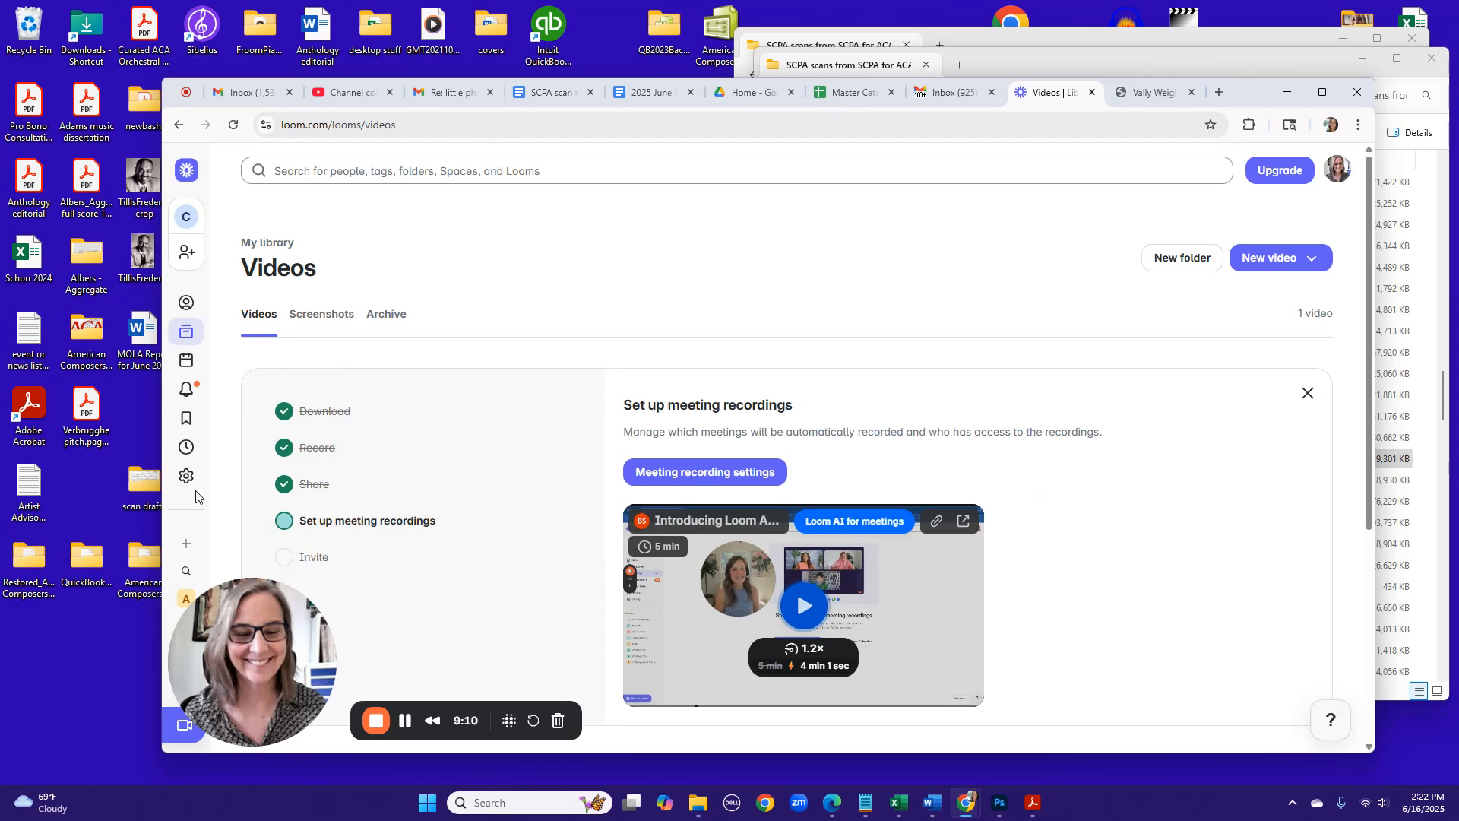
{"action": "left_click", "coordinate": [138, 498]}
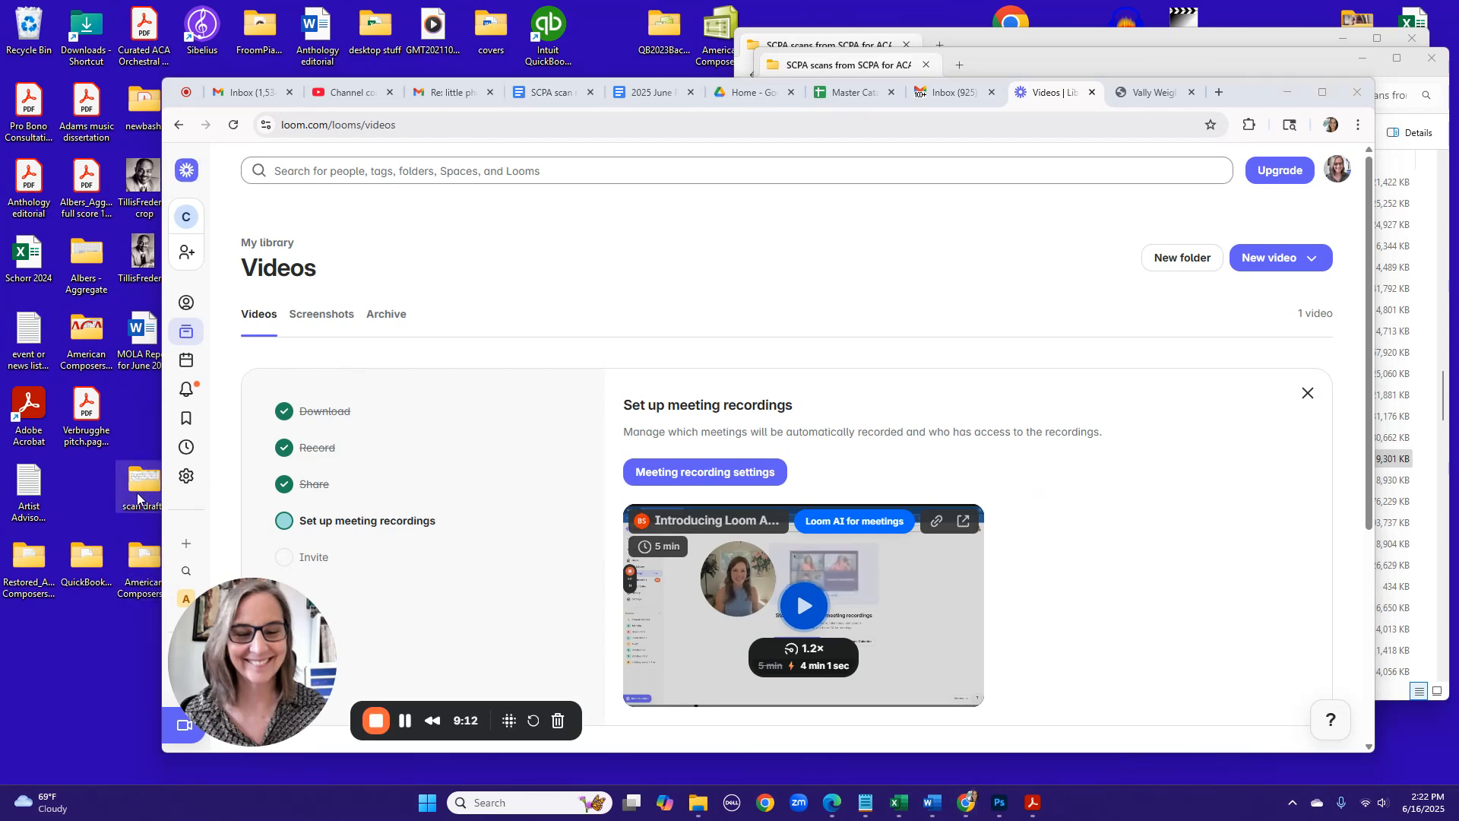
{"action": "double_click", "coordinate": [138, 498]}
{"action": "left_click", "coordinate": [935, 202]}
{"action": "double_click", "coordinate": [935, 203]}
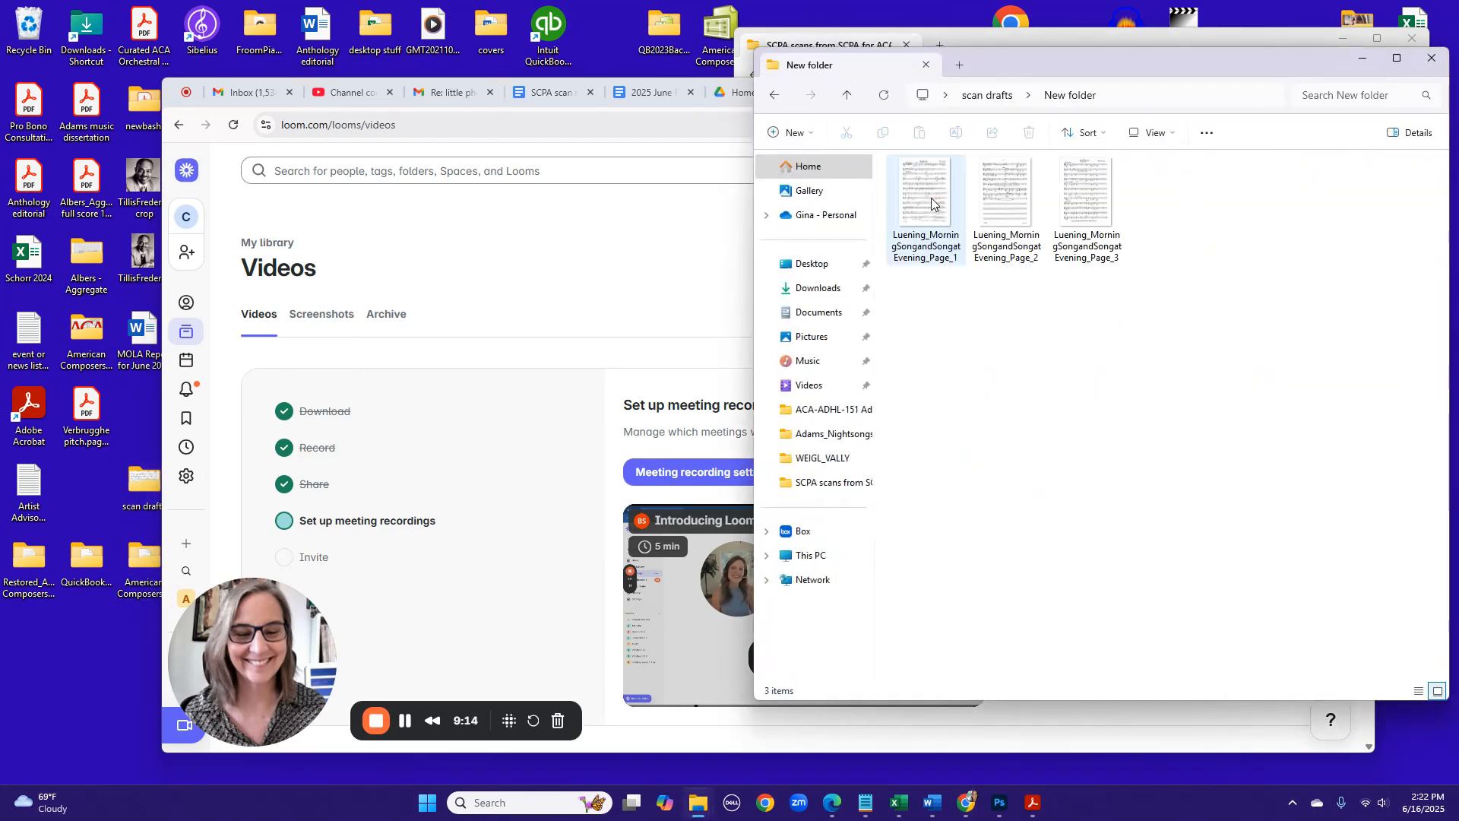
- Select all three Luening_MorningSongandSongatEvening page images and combine them into one PDF in Acrobat
{"action": "left_click", "coordinate": [934, 202]}
{"action": "left_click", "coordinate": [1081, 199]}
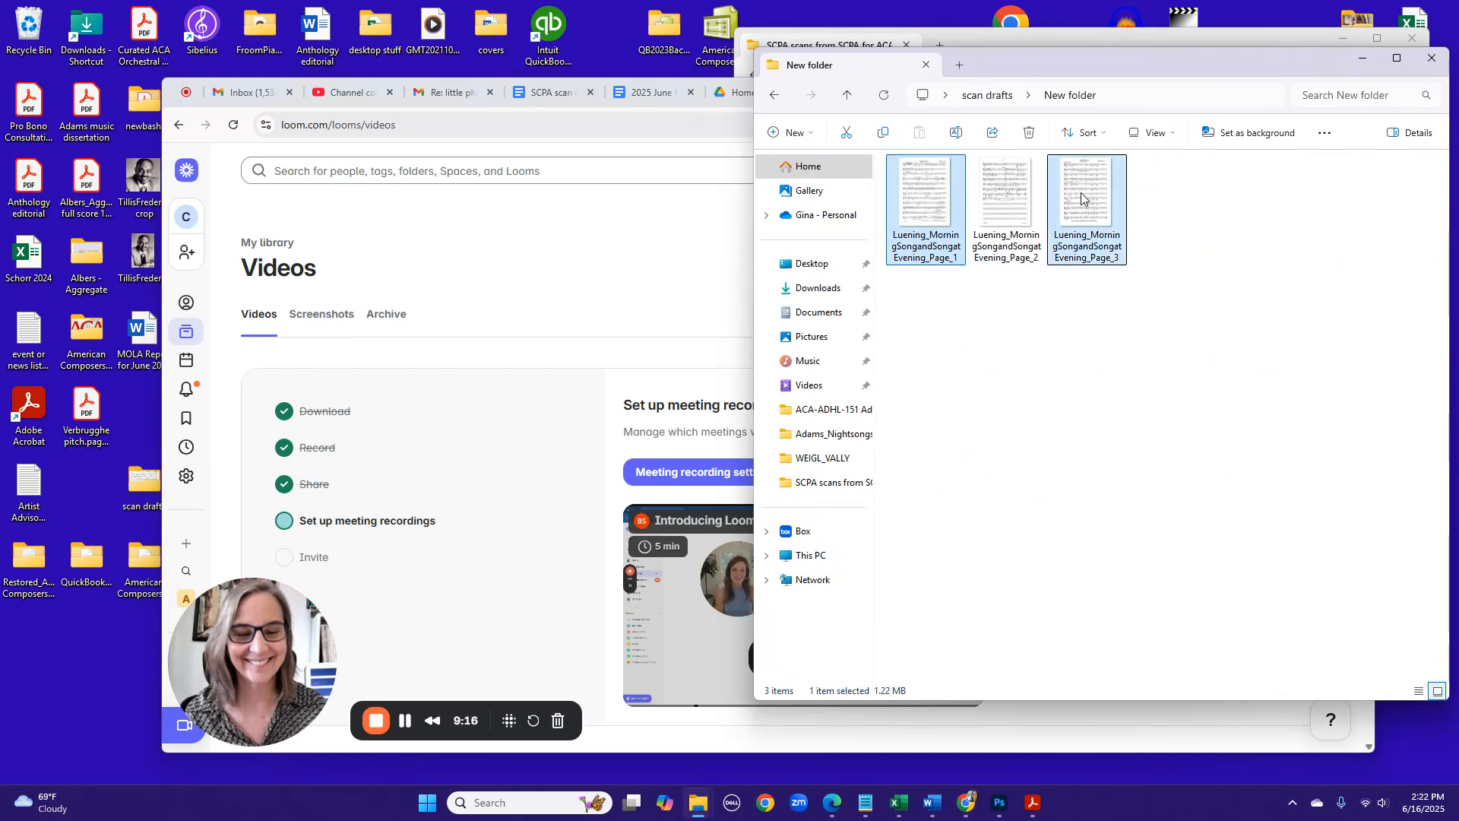
{"action": "left_click", "coordinate": [1005, 199]}
{"action": "left_click", "coordinate": [932, 210]}
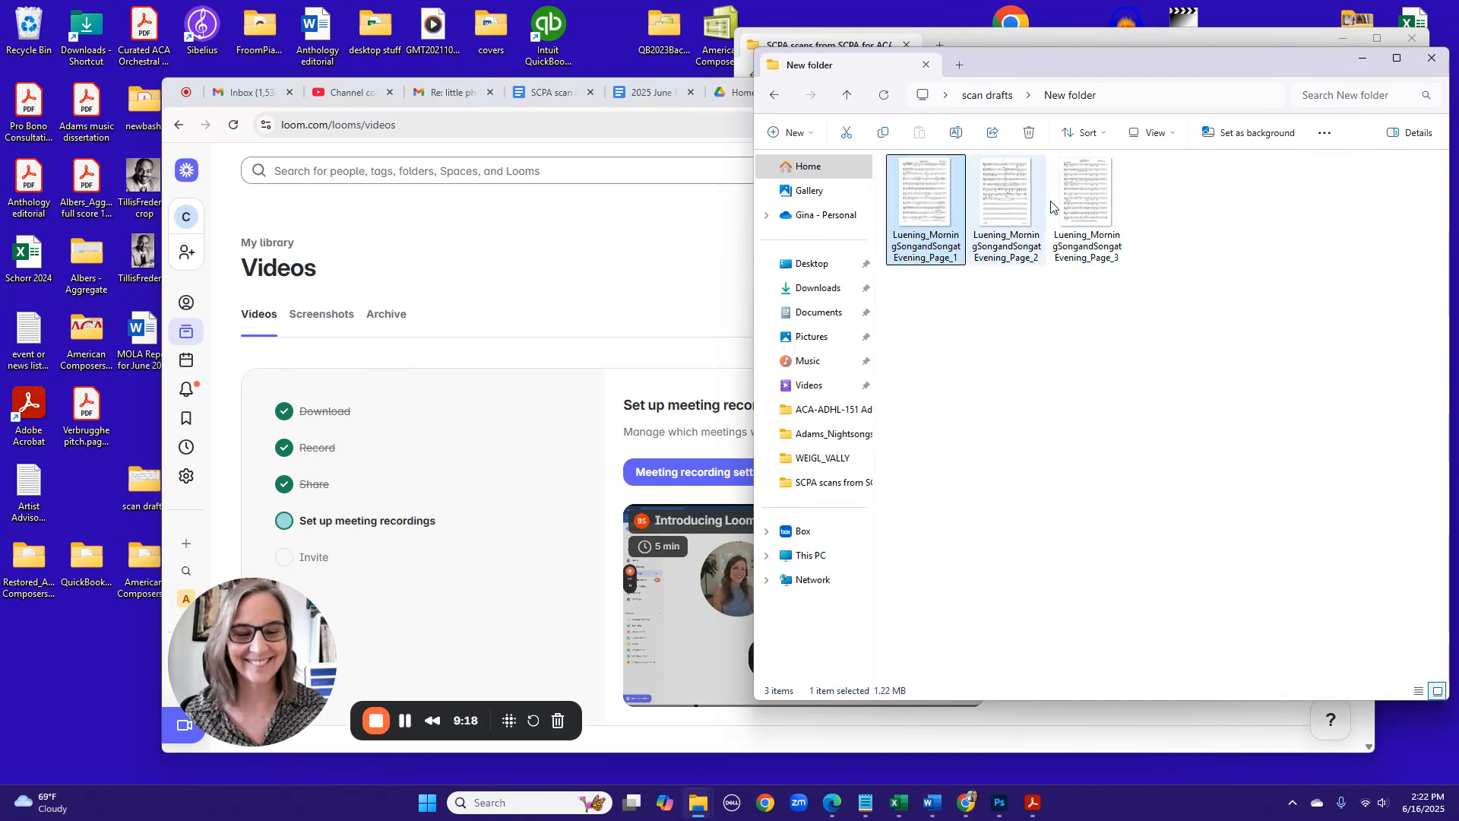
{"action": "key", "text": "ctrl+a"}
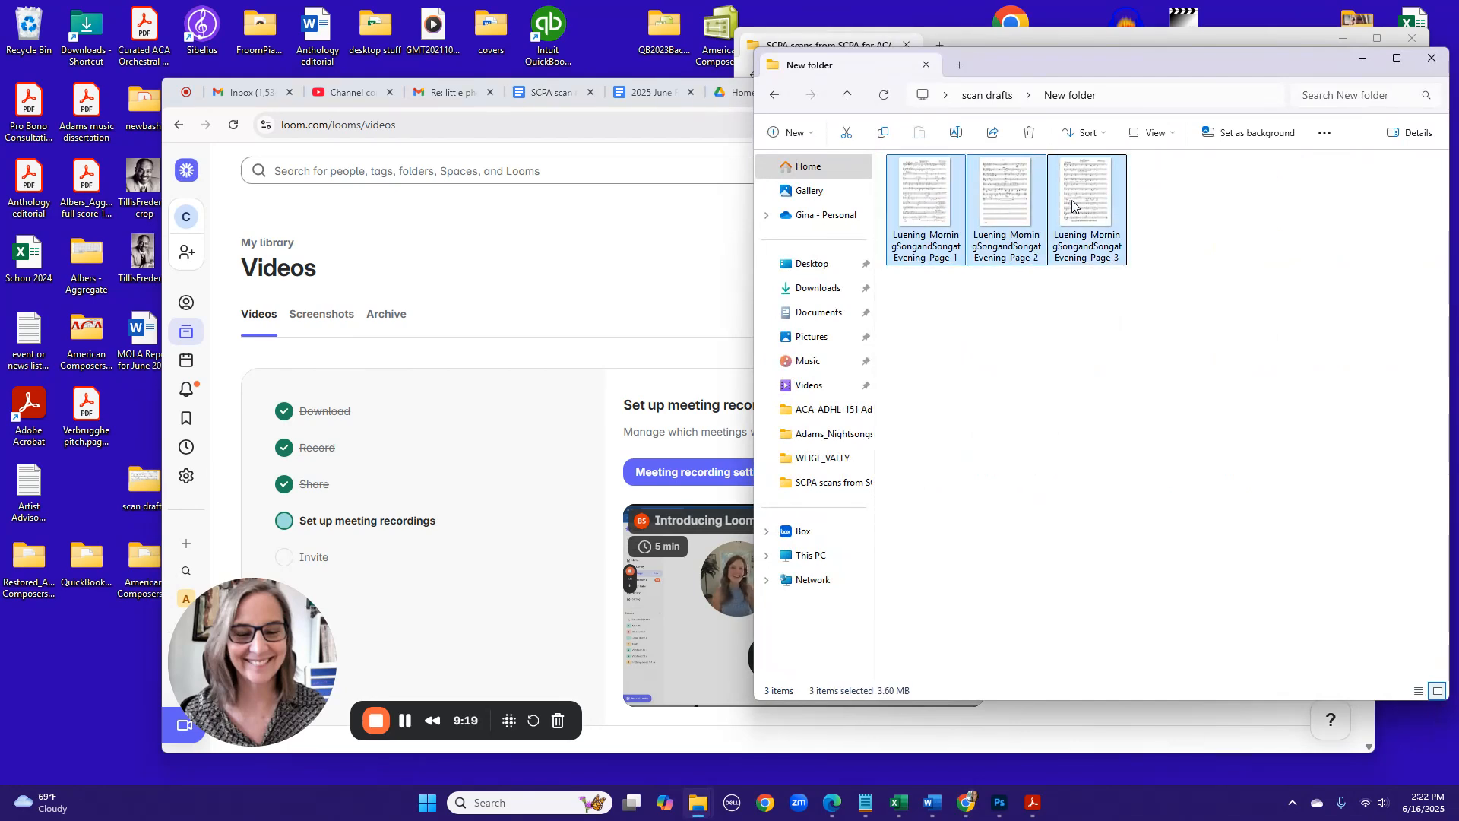
{"action": "right_click", "coordinate": [920, 212]}
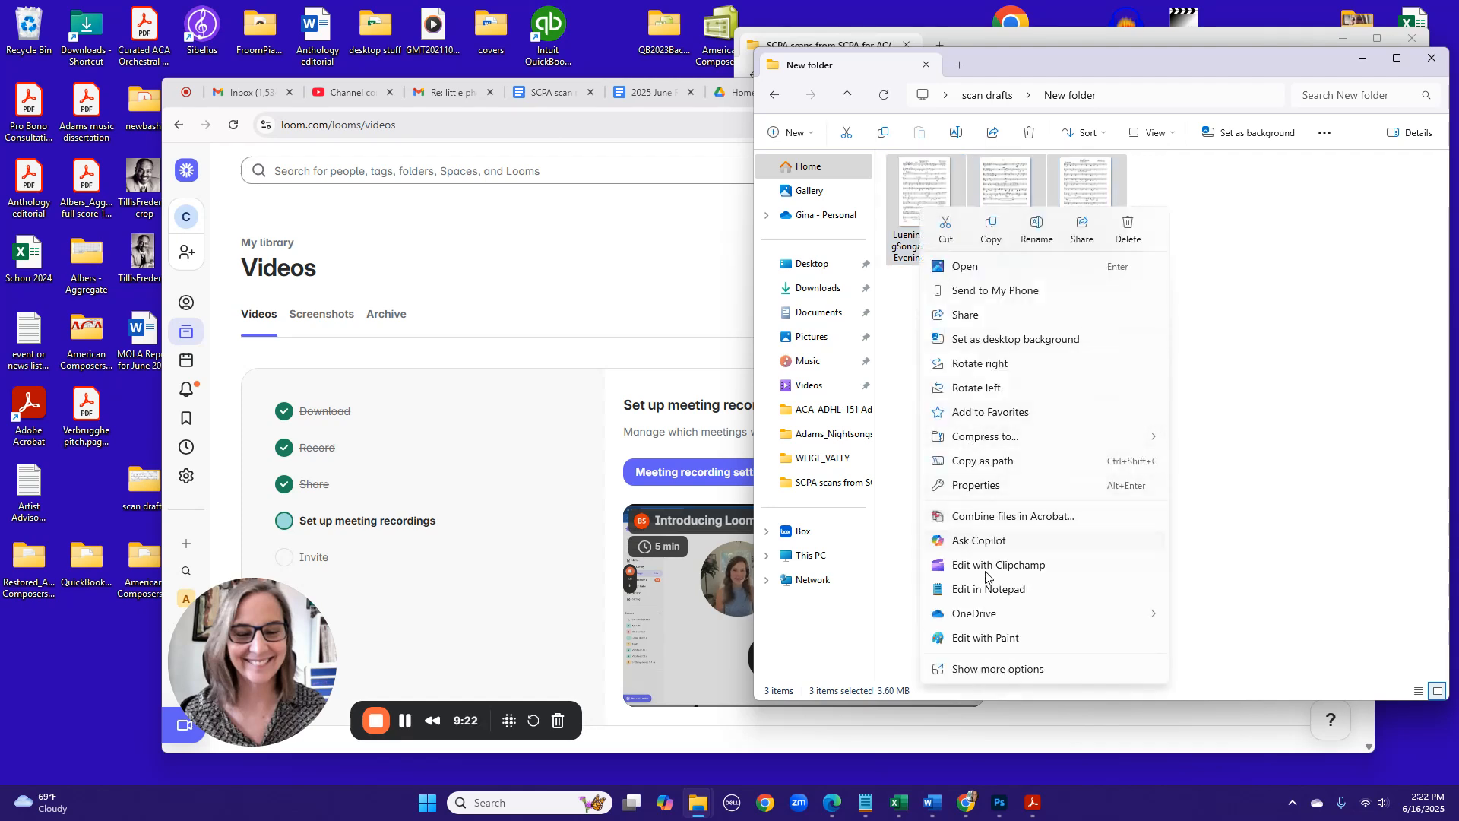
{"action": "left_click", "coordinate": [988, 670]}
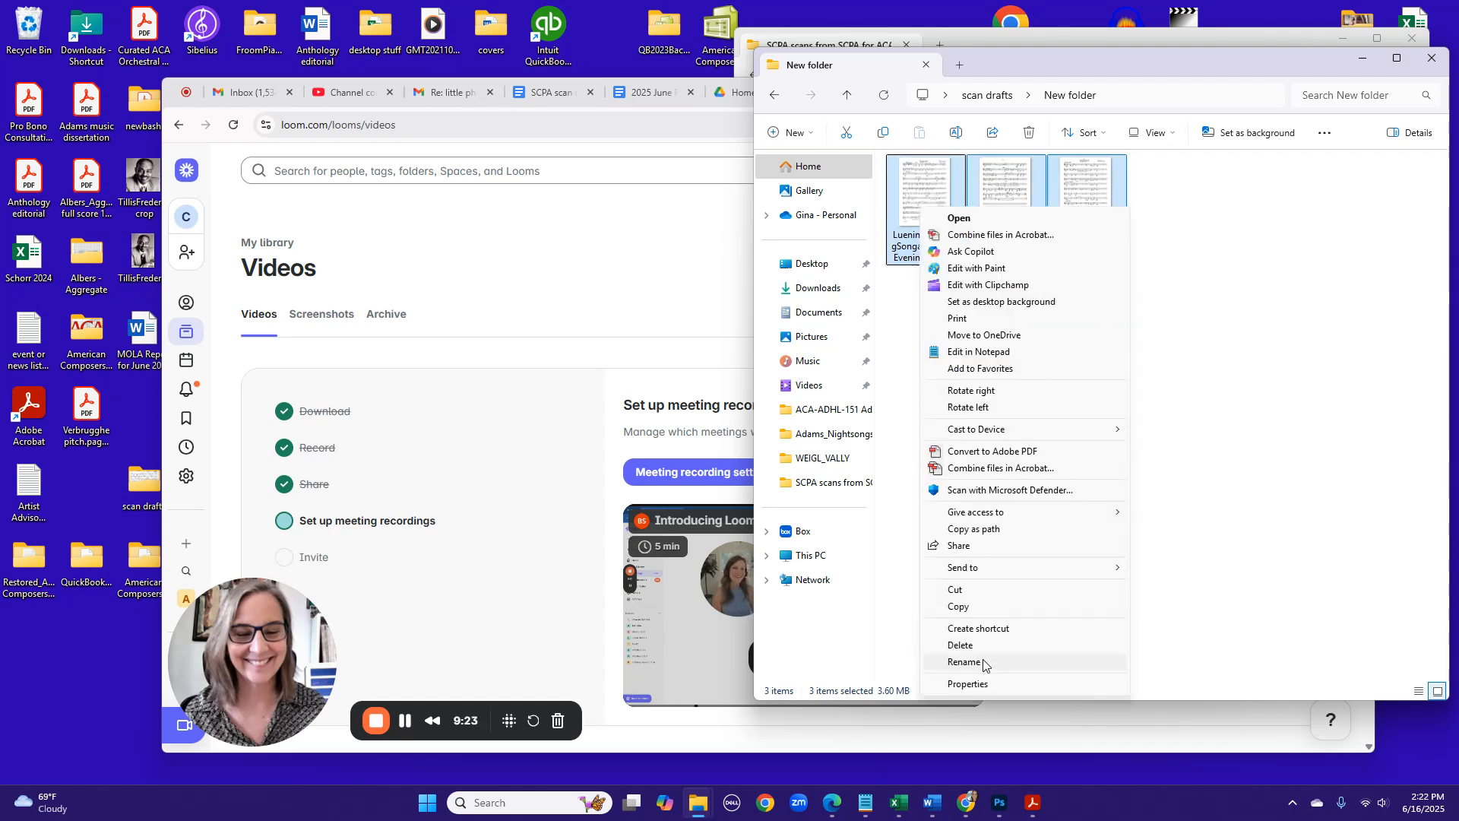
{"action": "left_click", "coordinate": [1015, 467]}
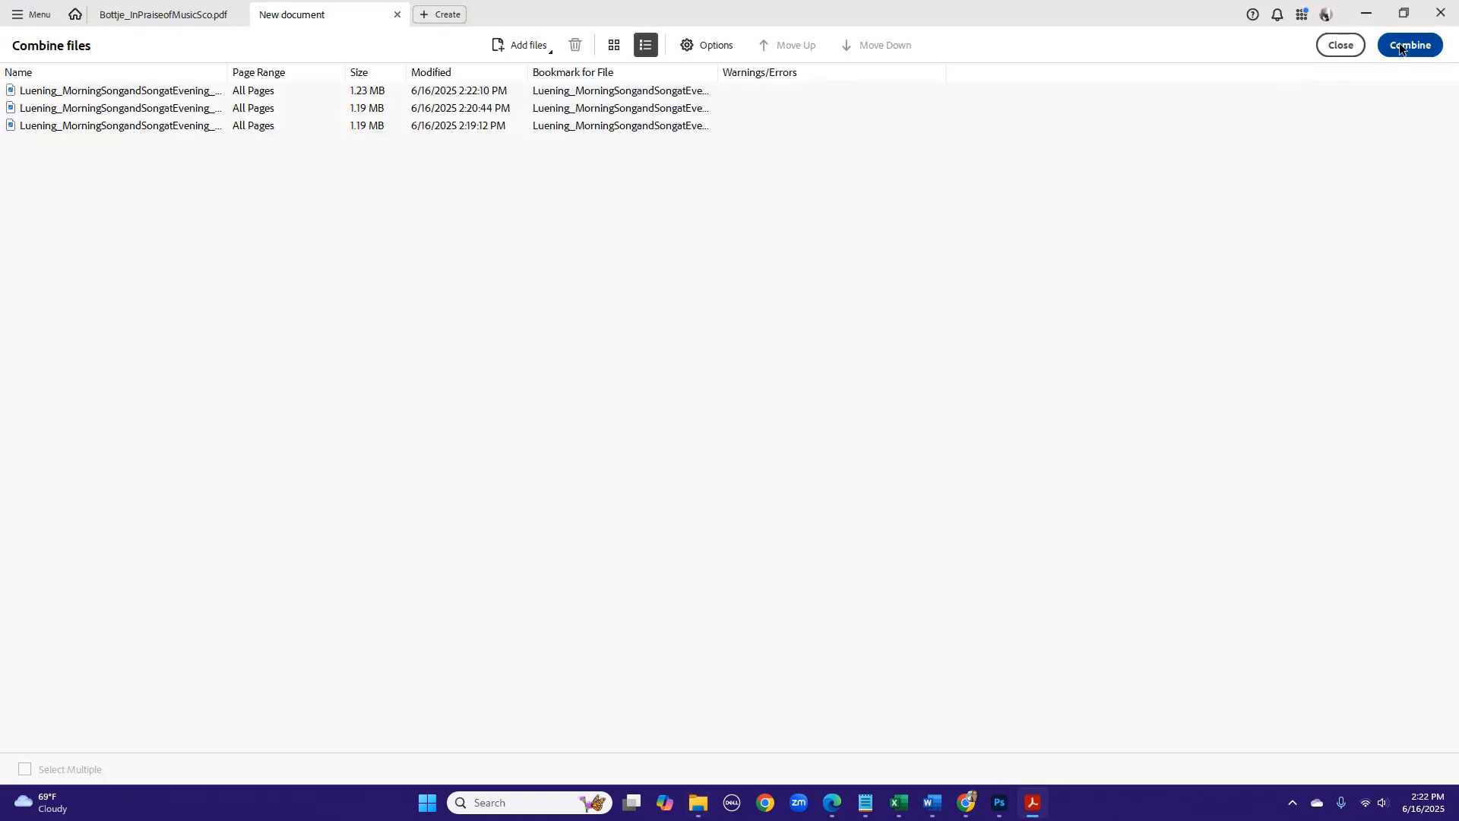
{"action": "left_click", "coordinate": [1398, 43]}
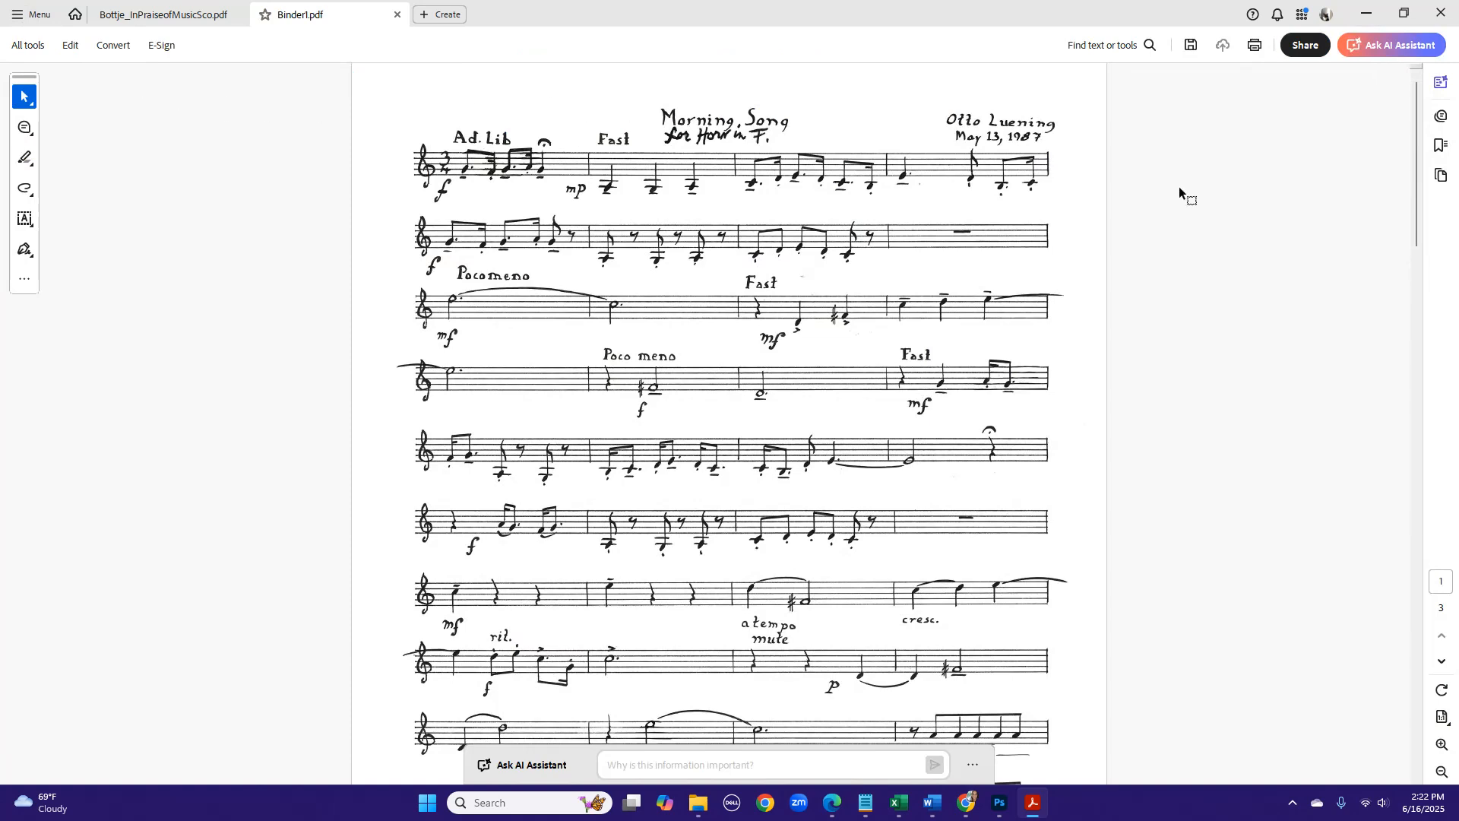
- Save the combined PDF to the Desktop under the file name Luening_morning song
{"action": "left_click_drag", "start_coordinate": [1418, 156], "coordinate": [1375, 136]}
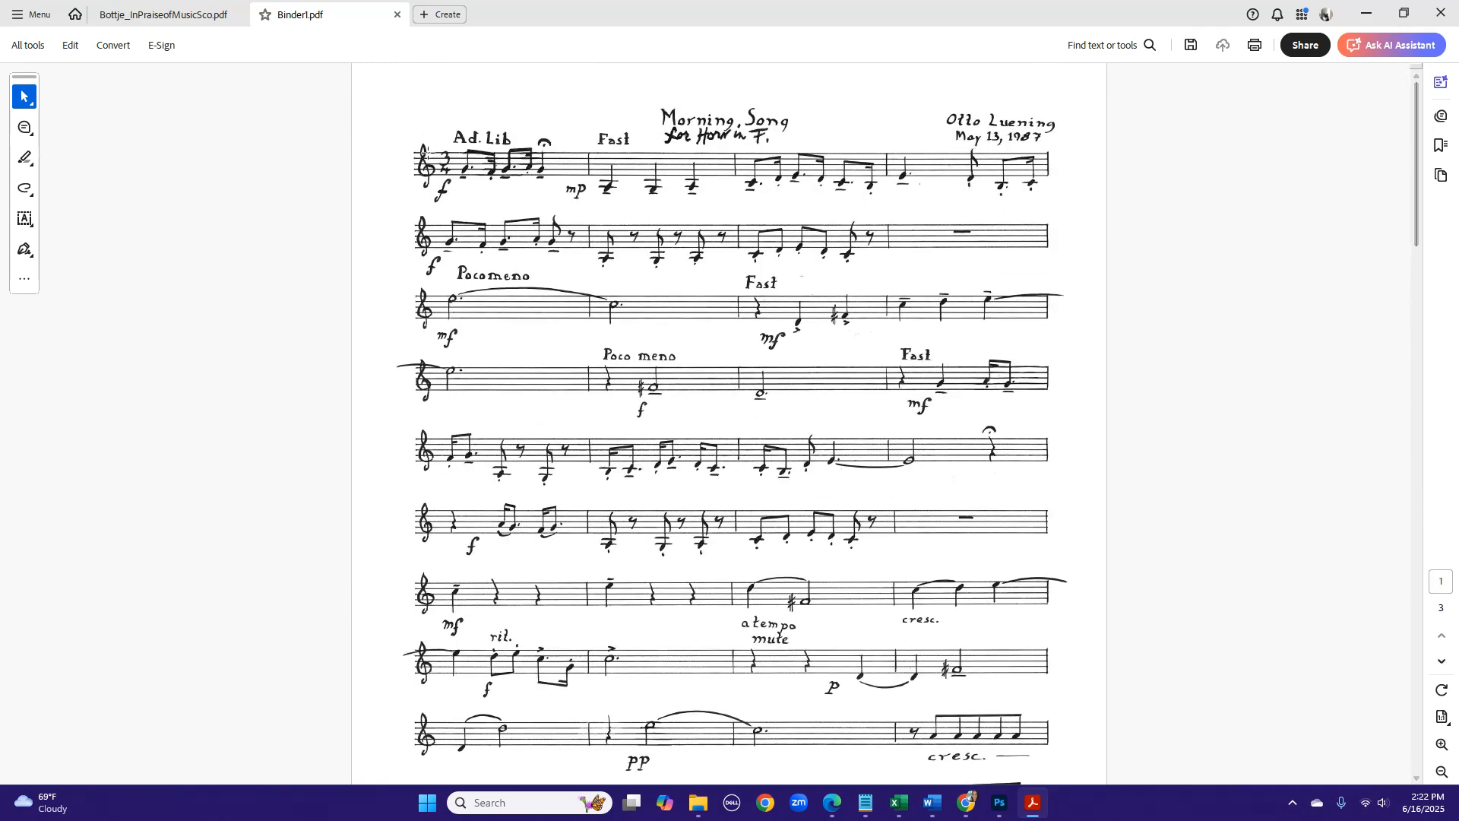
{"action": "left_click", "coordinate": [32, 15]}
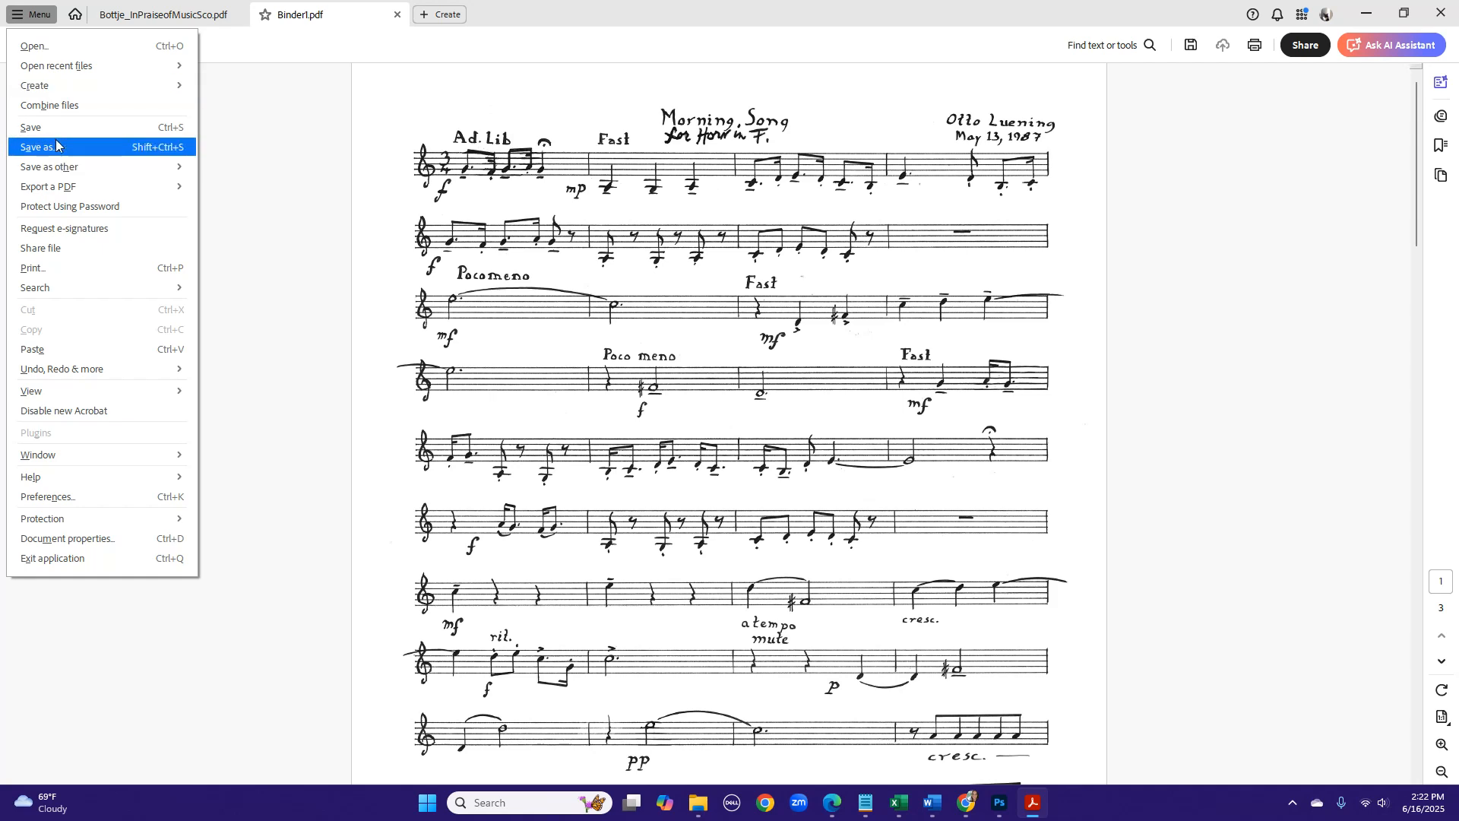
{"action": "left_click", "coordinate": [56, 145]}
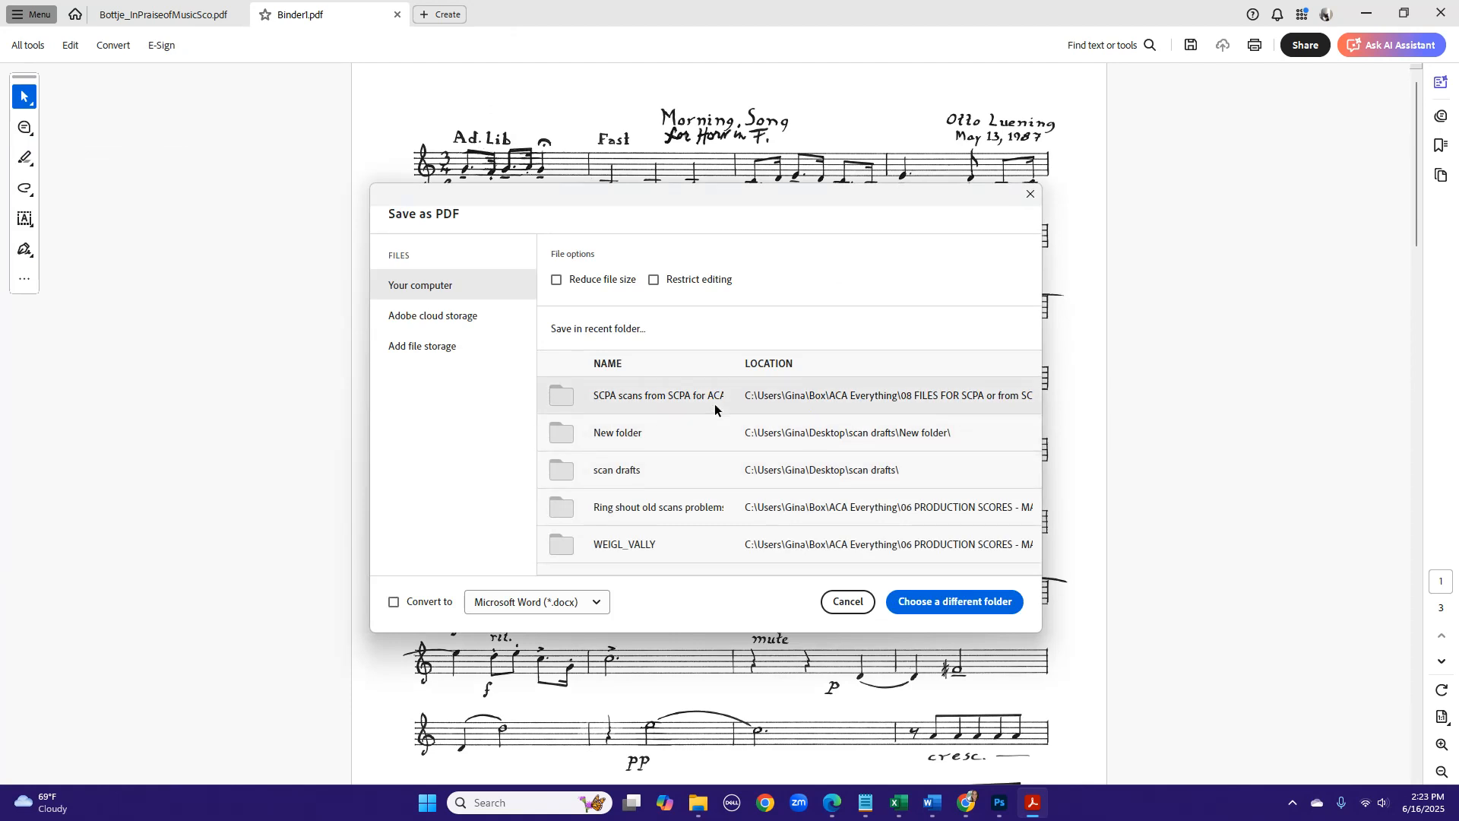
{"action": "left_click", "coordinate": [933, 595]}
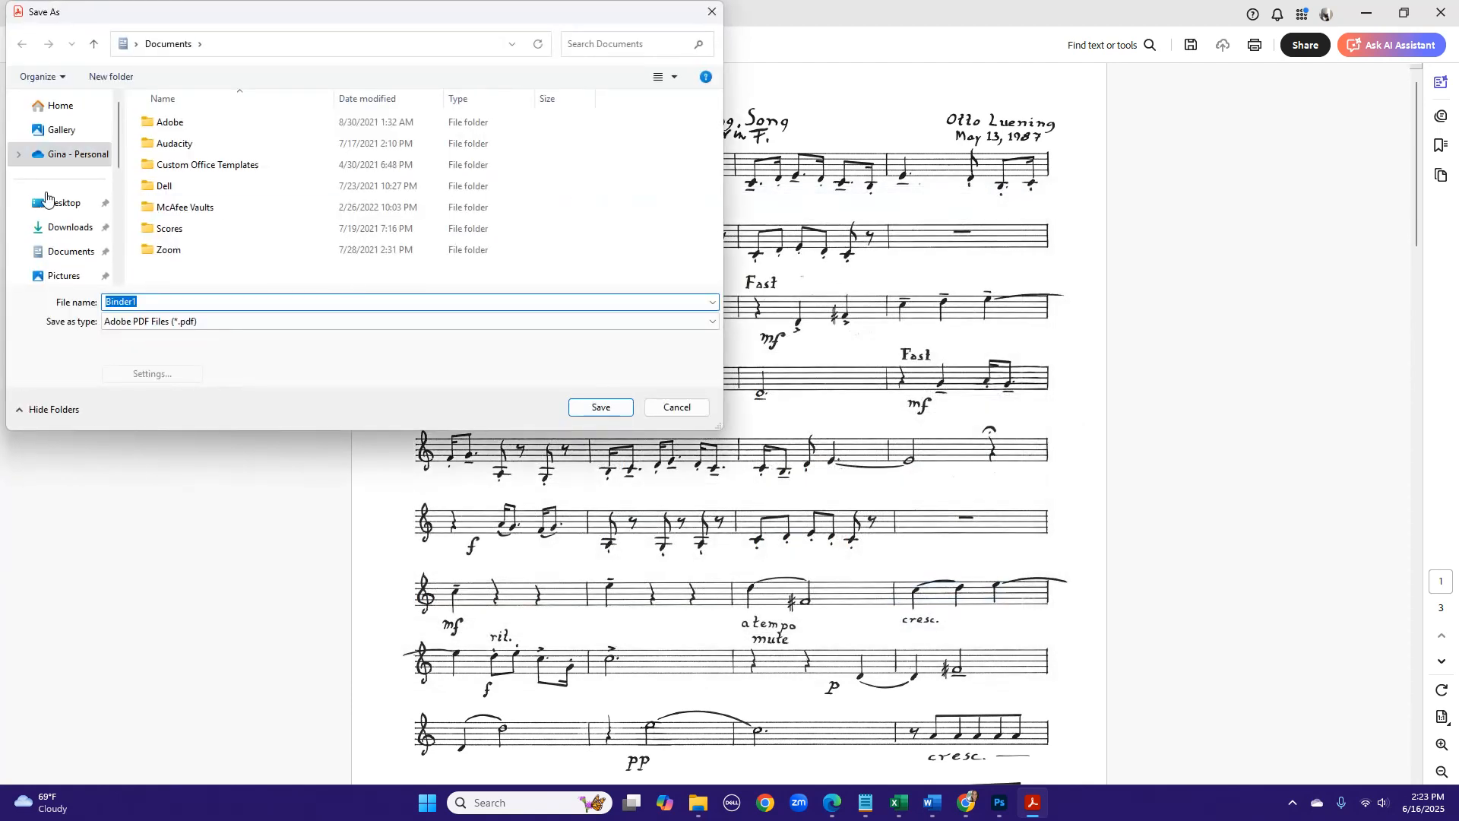
{"action": "left_click", "coordinate": [59, 207]}
{"action": "left_click", "coordinate": [142, 298]}
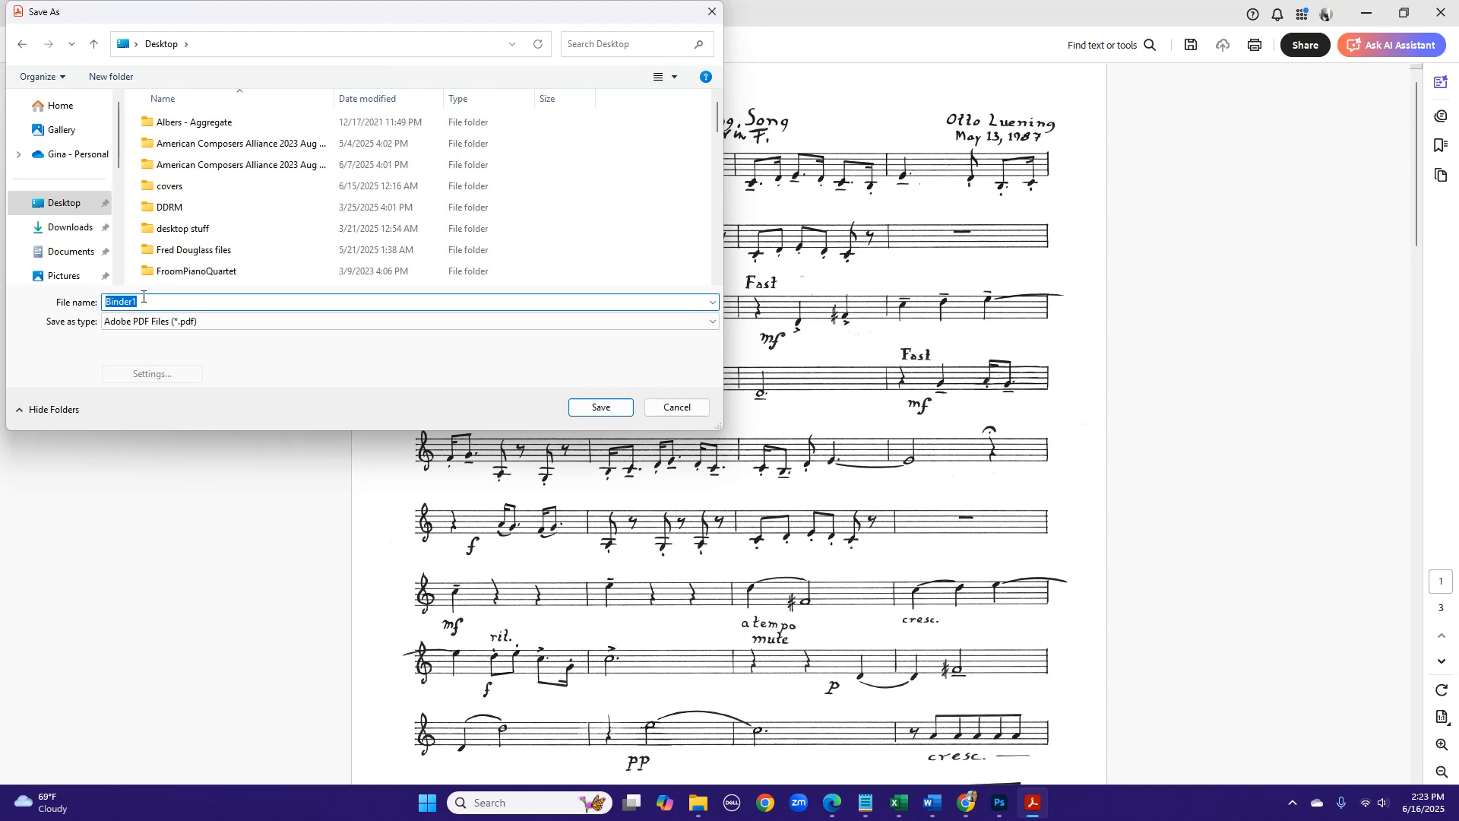
{"action": "type", "text": "Luening_"}
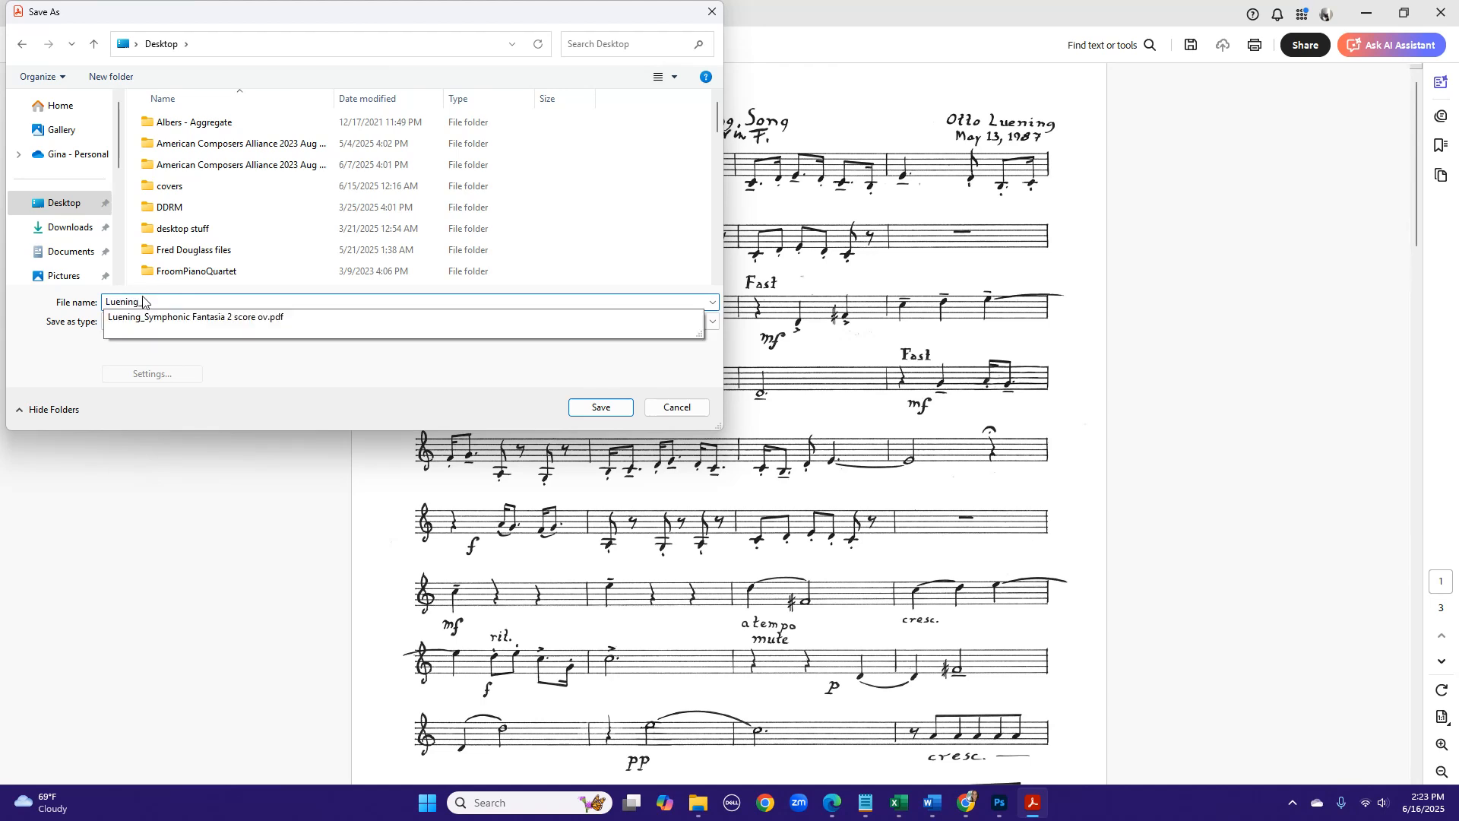
{"action": "type", "text": "song"}
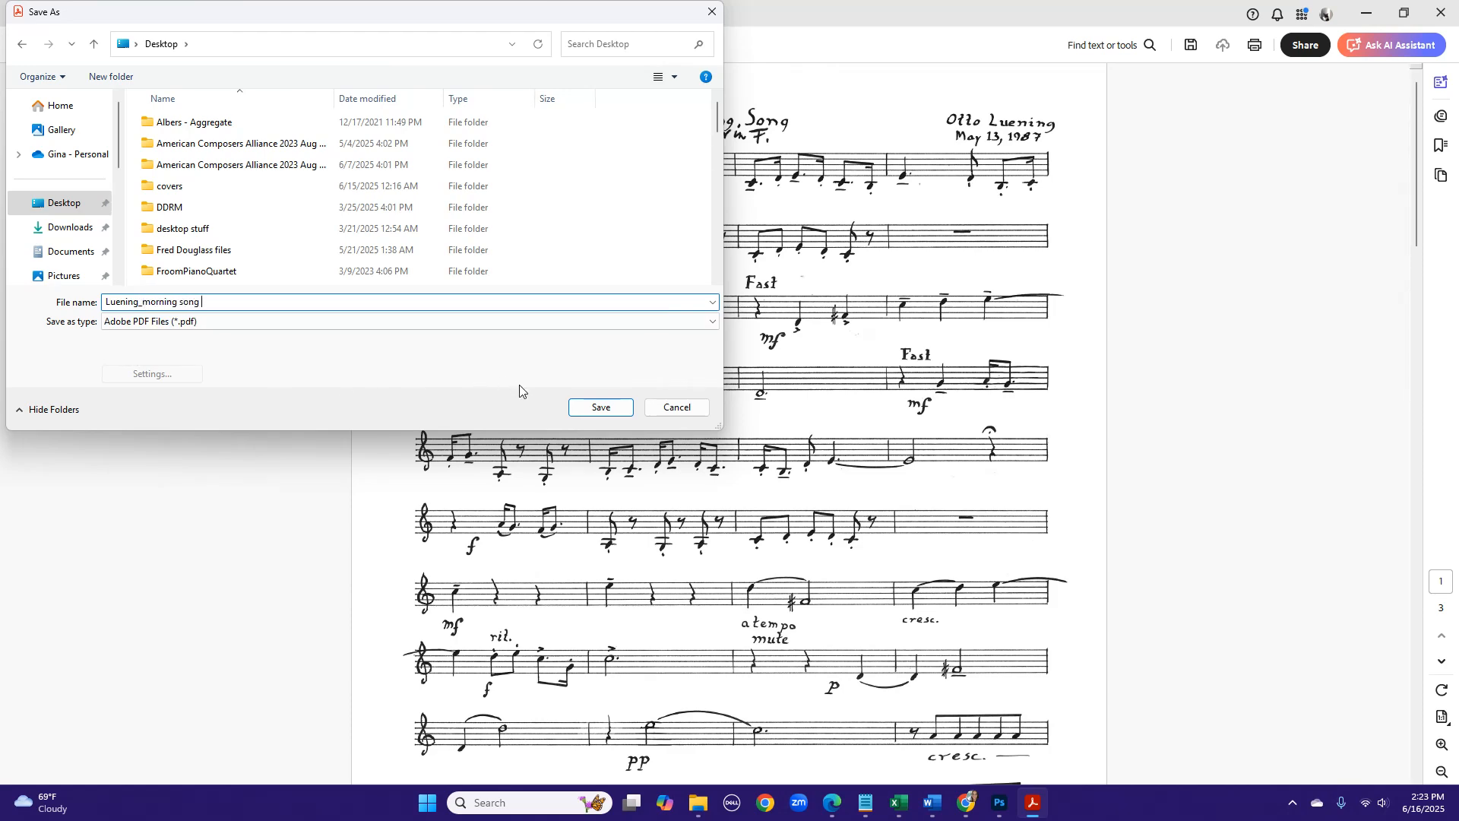
{"action": "left_click", "coordinate": [598, 407]}
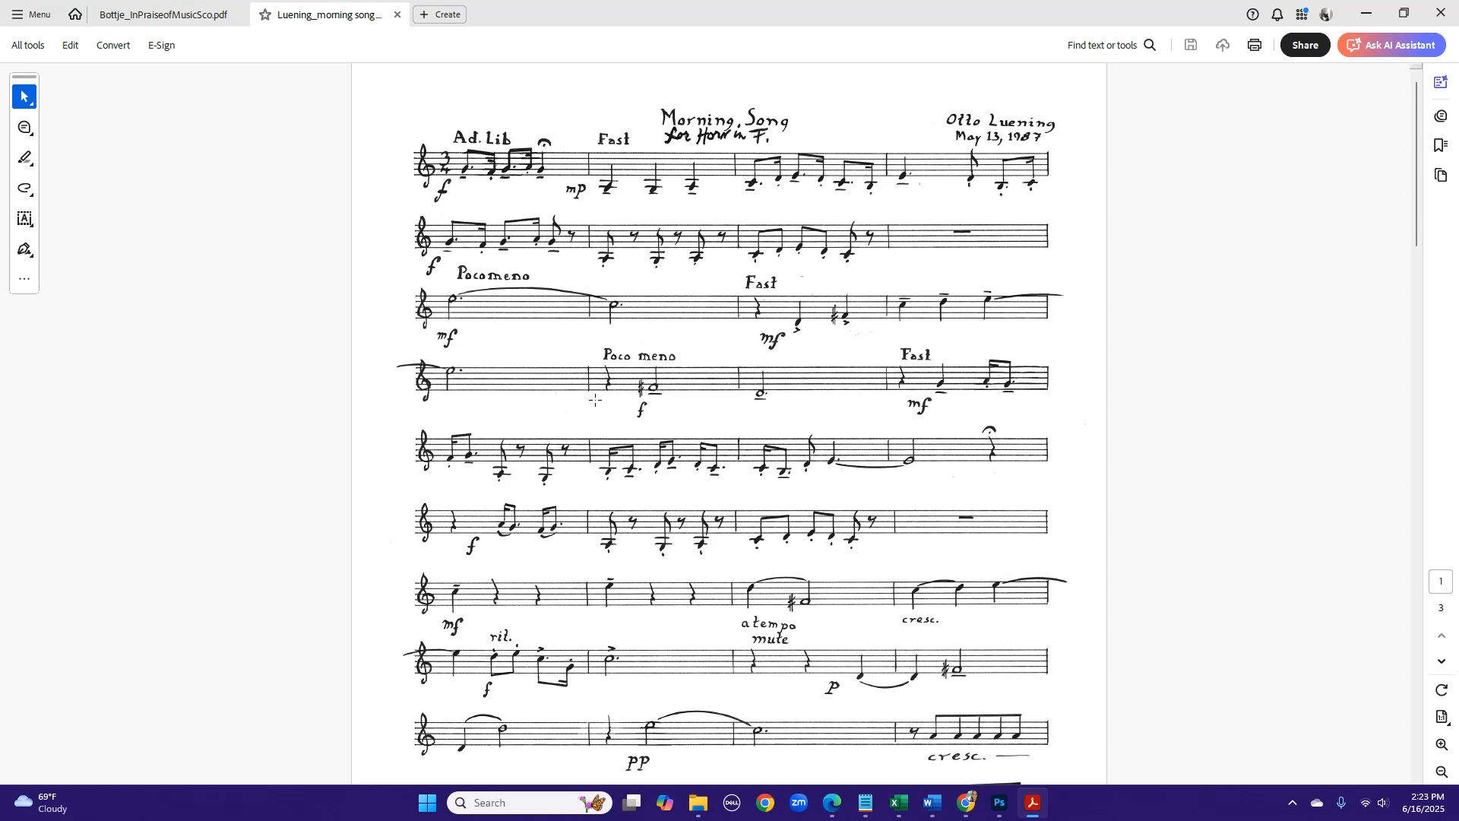
- Close the combined PDF, minimize Acrobat and switch back to the Loom videos page in Chrome
{"action": "left_click", "coordinate": [398, 17]}
{"action": "left_click", "coordinate": [1365, 13]}
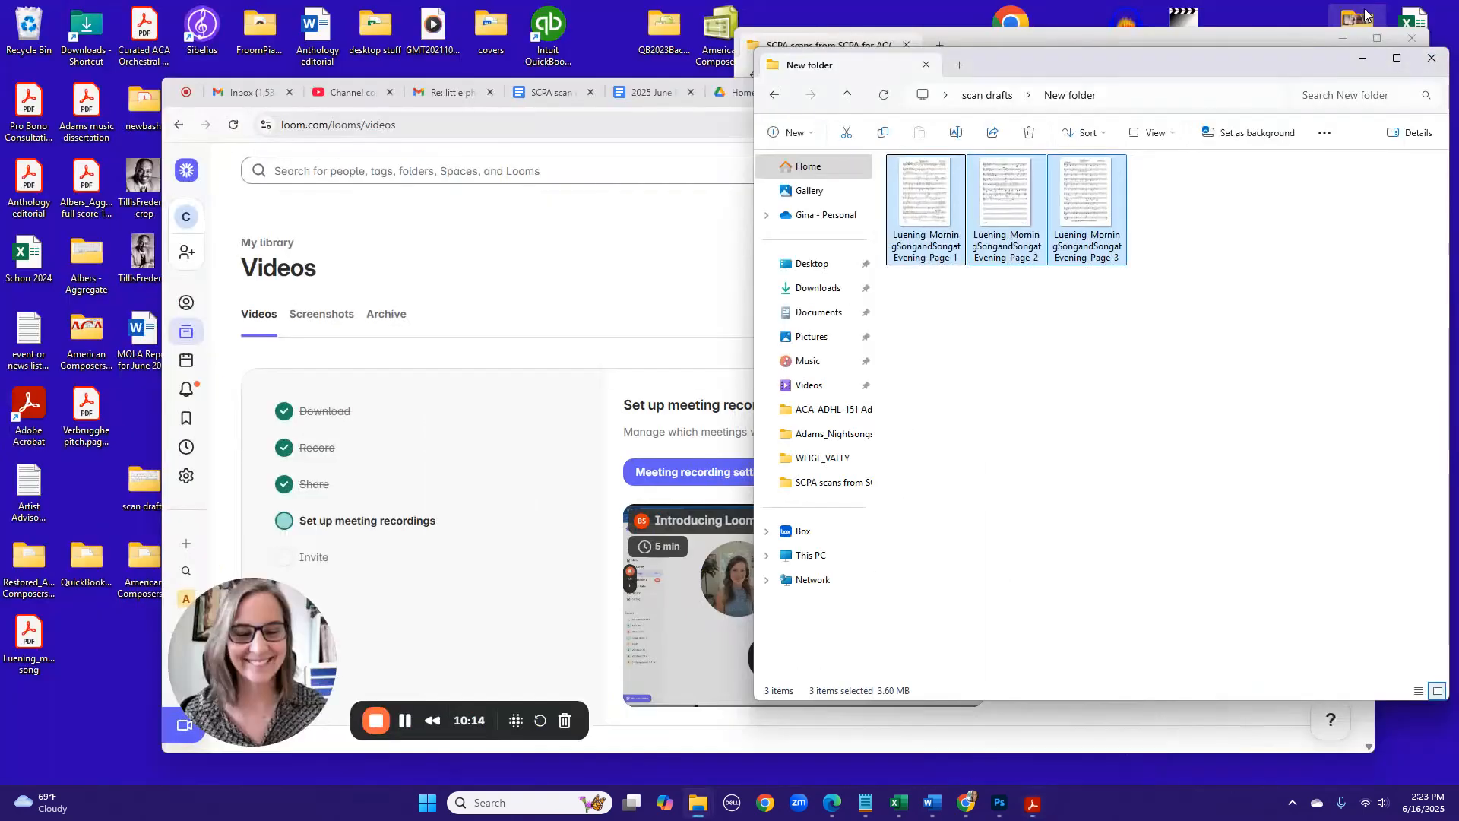
{"action": "left_click", "coordinate": [966, 803]}
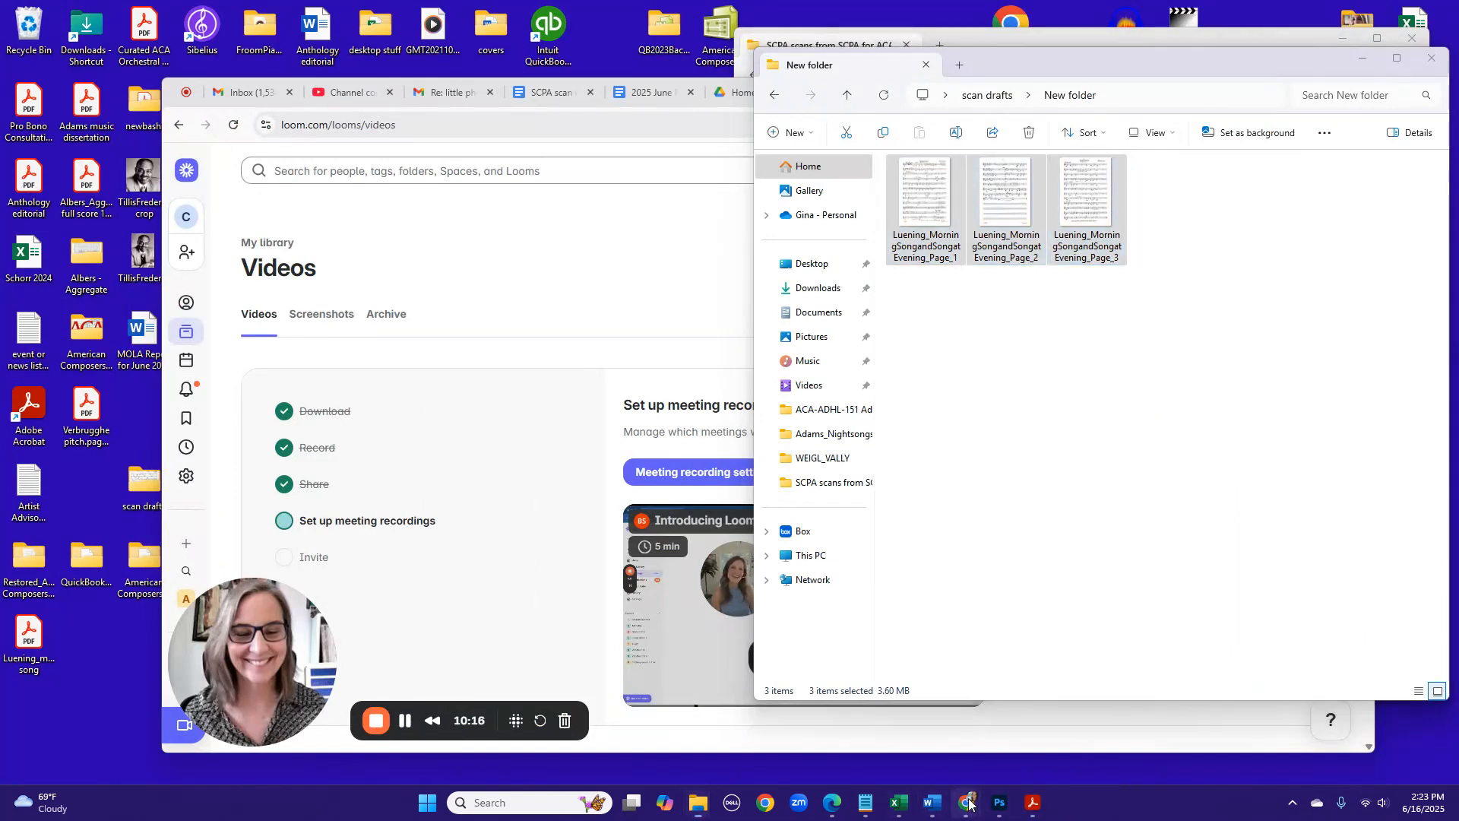
{"action": "left_click", "coordinate": [882, 725]}
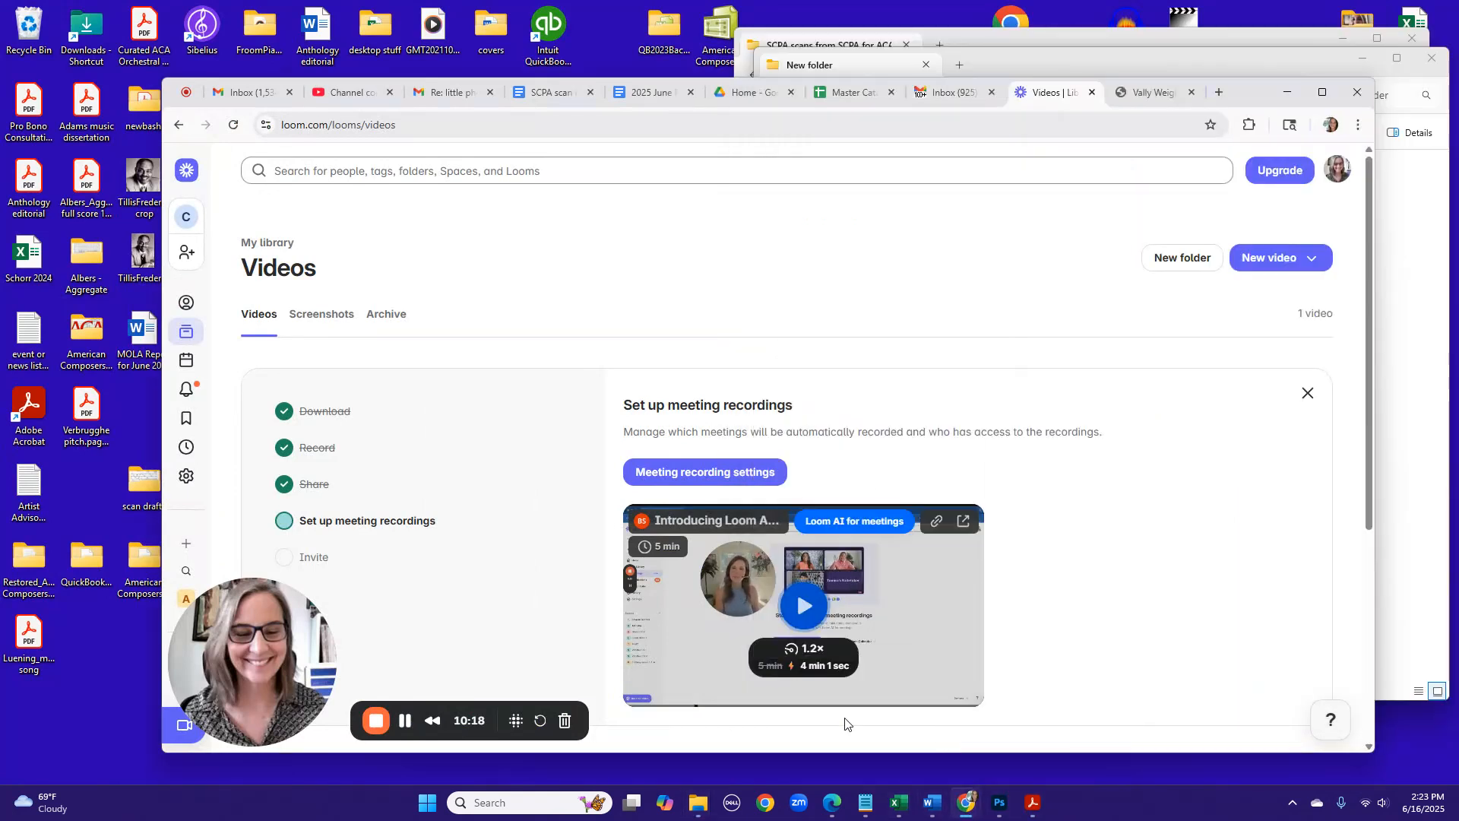